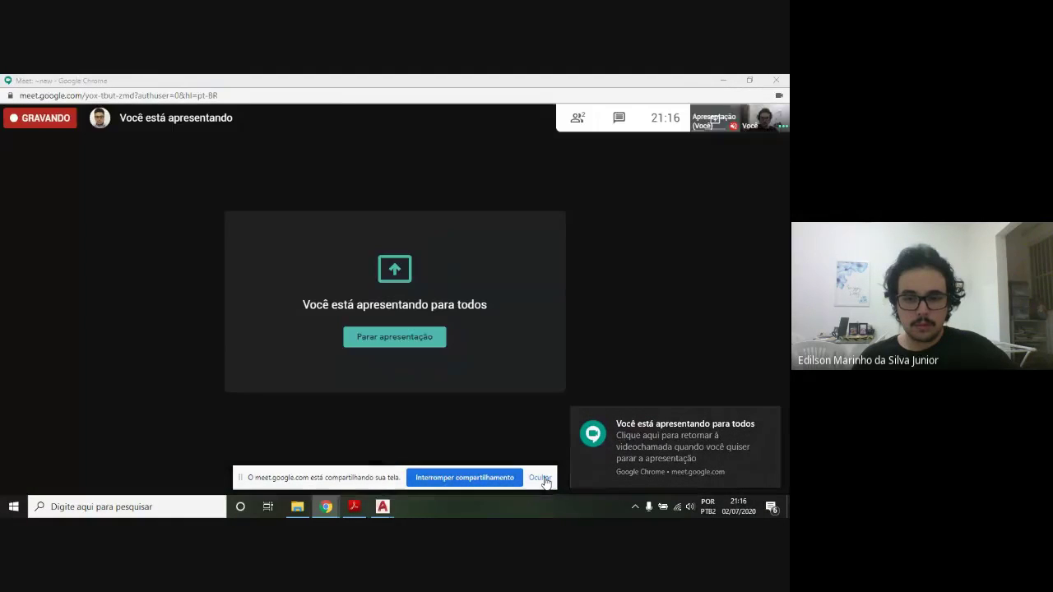
Hide the Chrome screen-sharing notice and bring Drawing2.dwg with the title-block frame to the front
click(539, 478)
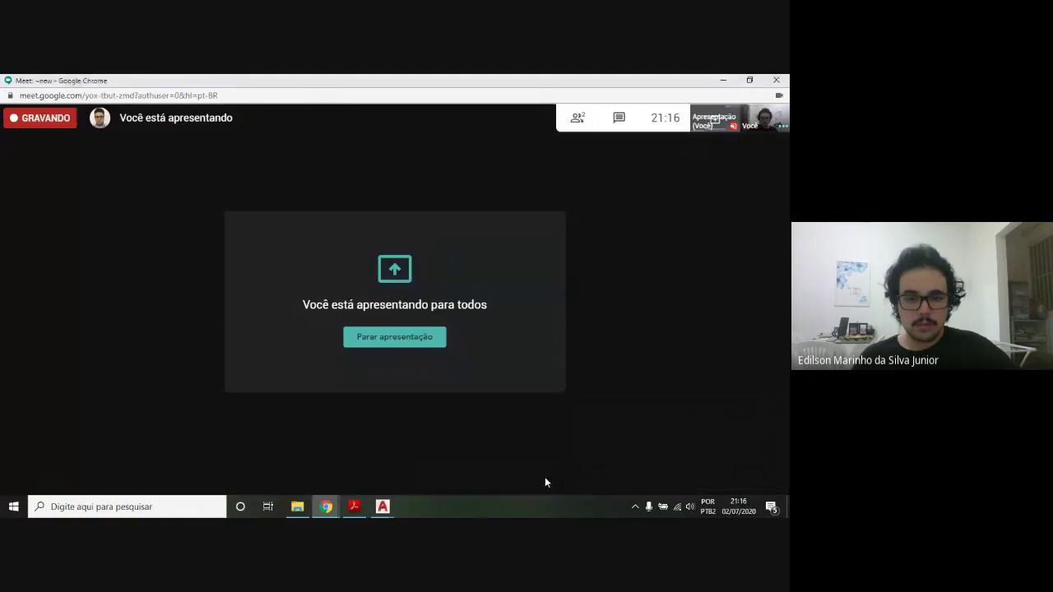
click(383, 507)
click(421, 470)
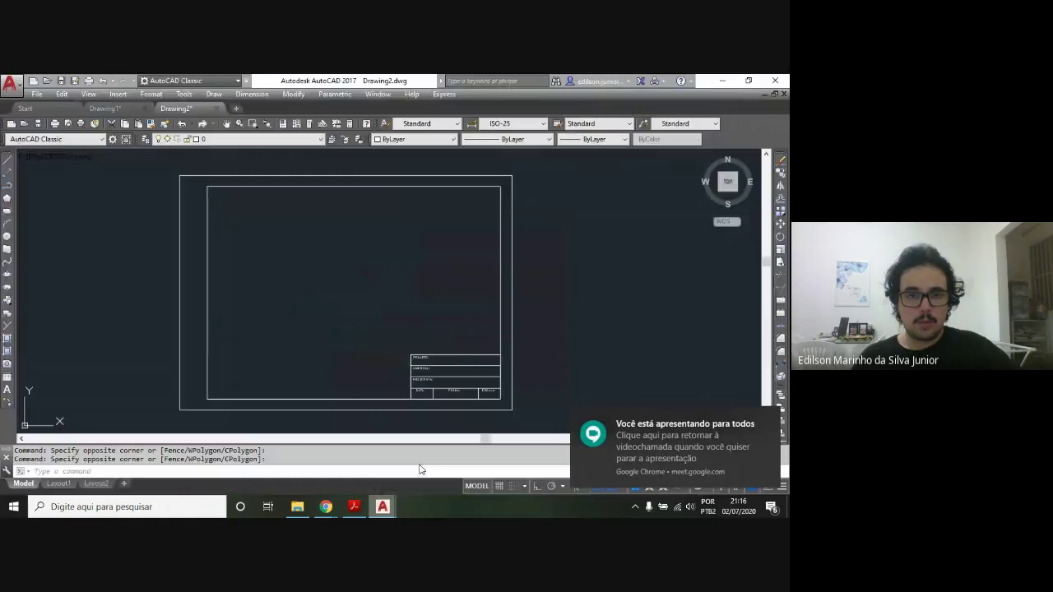
Dismiss the presenting notice, make Contorno the current layer, and bring up the reference PDF
click(767, 420)
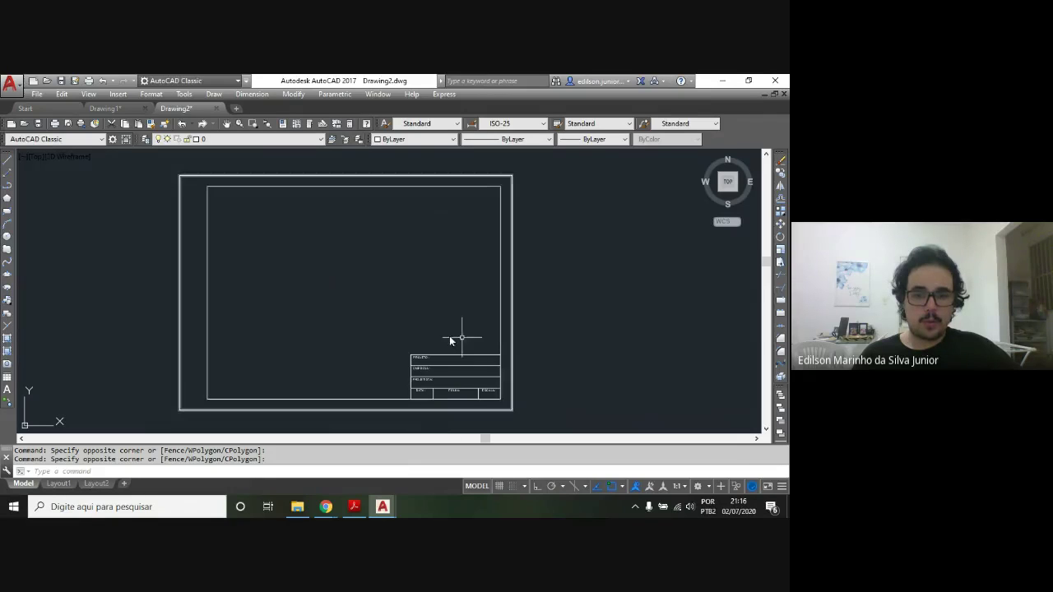
click(321, 139)
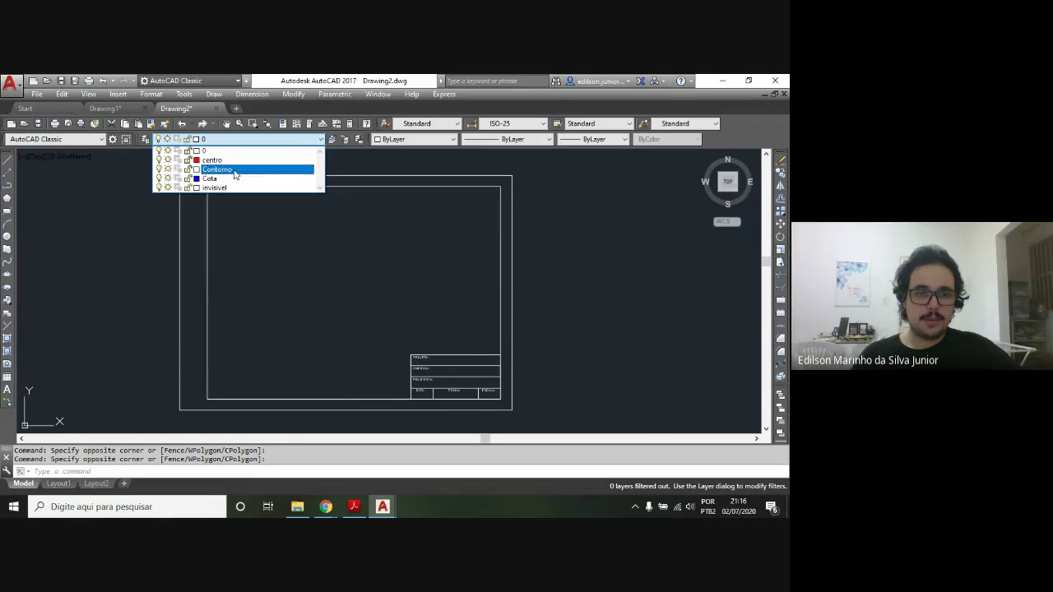
click(234, 171)
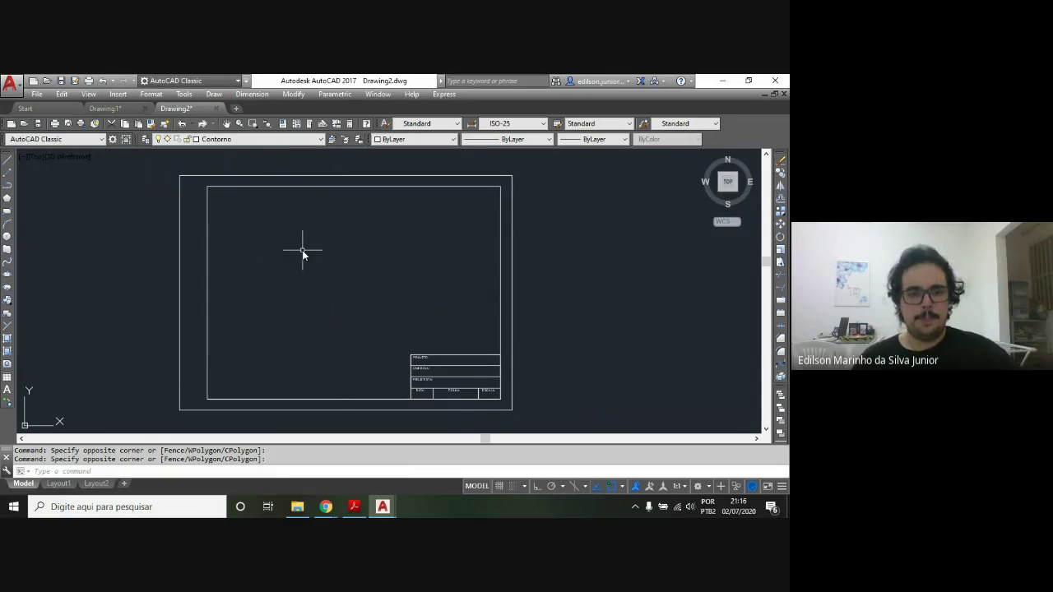
click(354, 507)
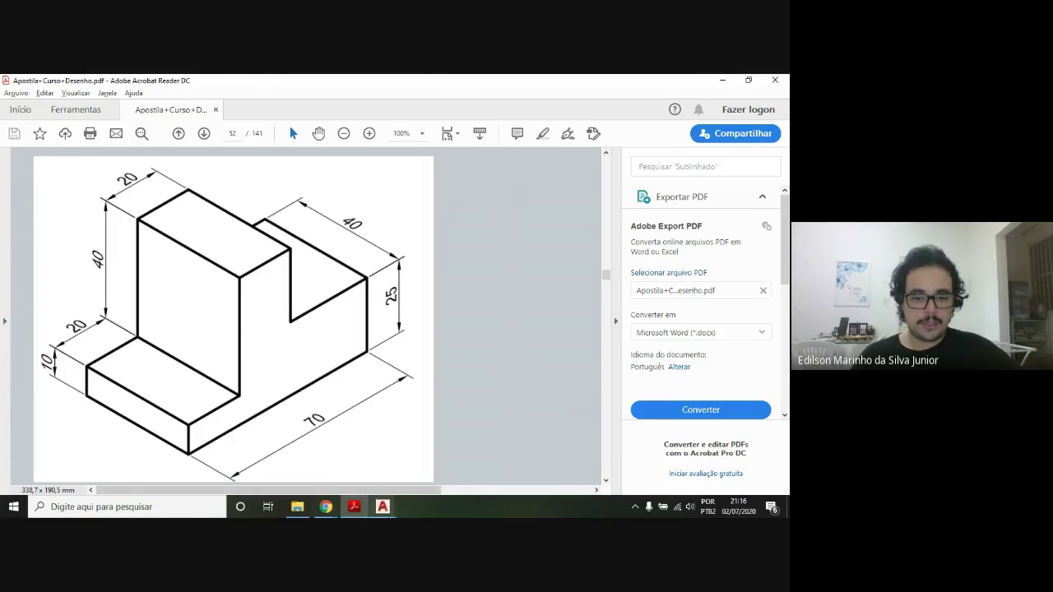
Switch from the Acrobat handout back to the Drawing2 title-block frame
scroll(301, 409, down, 1)
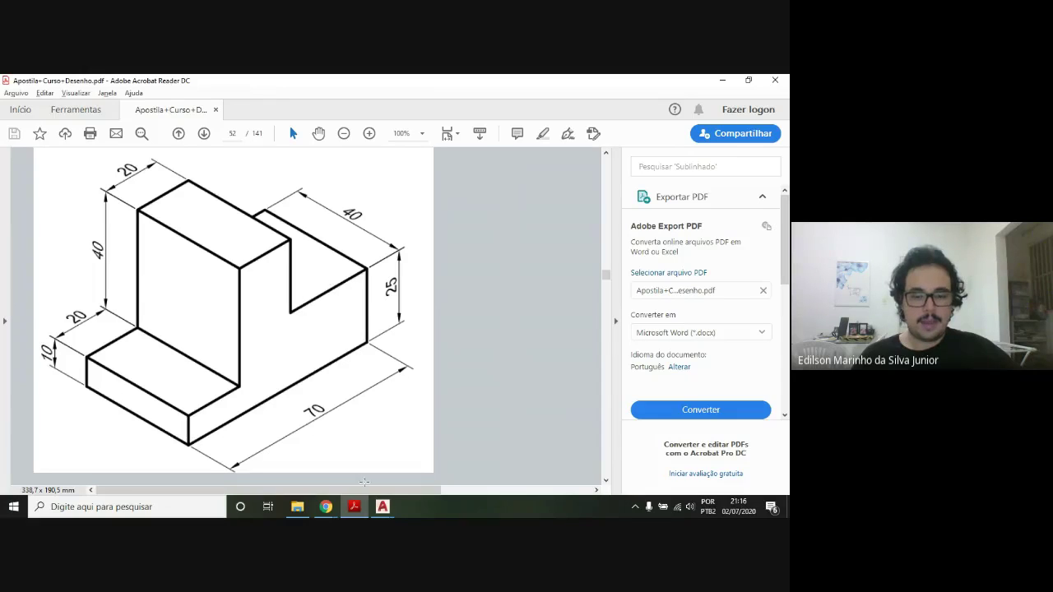
click(382, 507)
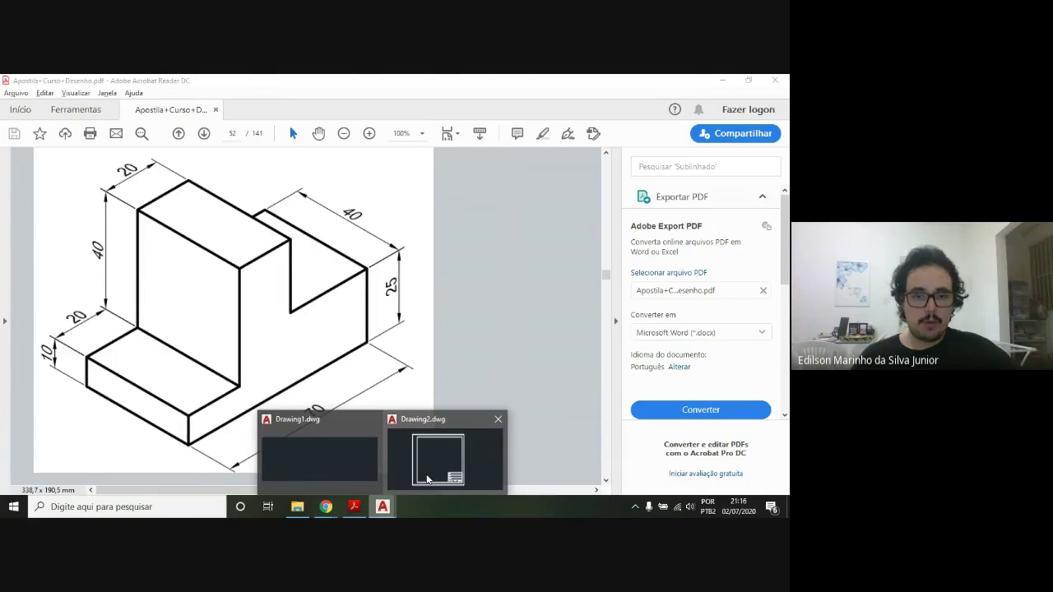
click(445, 457)
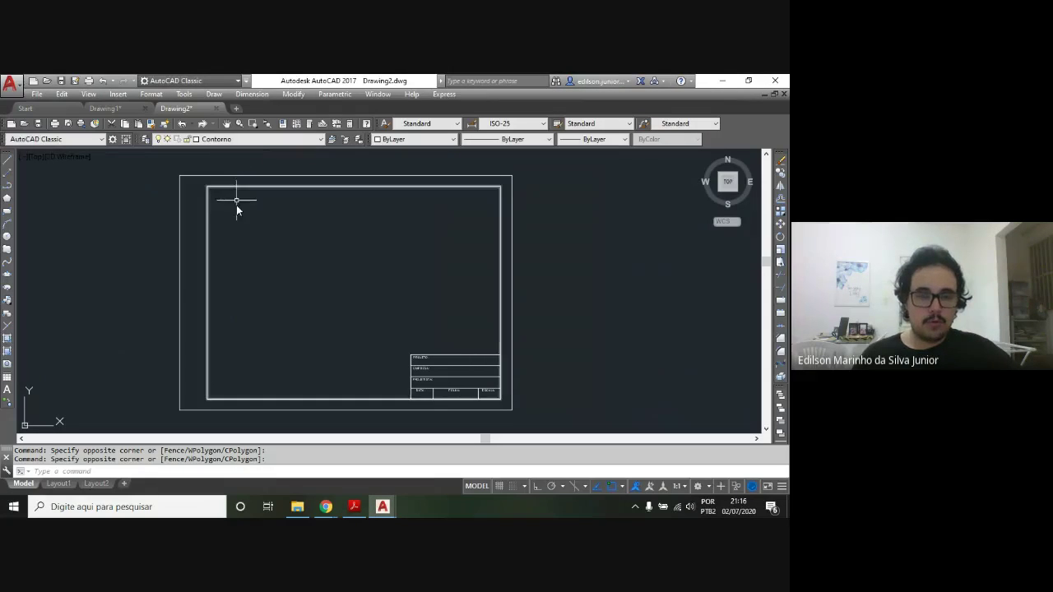
Start a LINE and place the outline's first point inside the frame
scroll(247, 252, up, 4)
scroll(247, 247, down, 2)
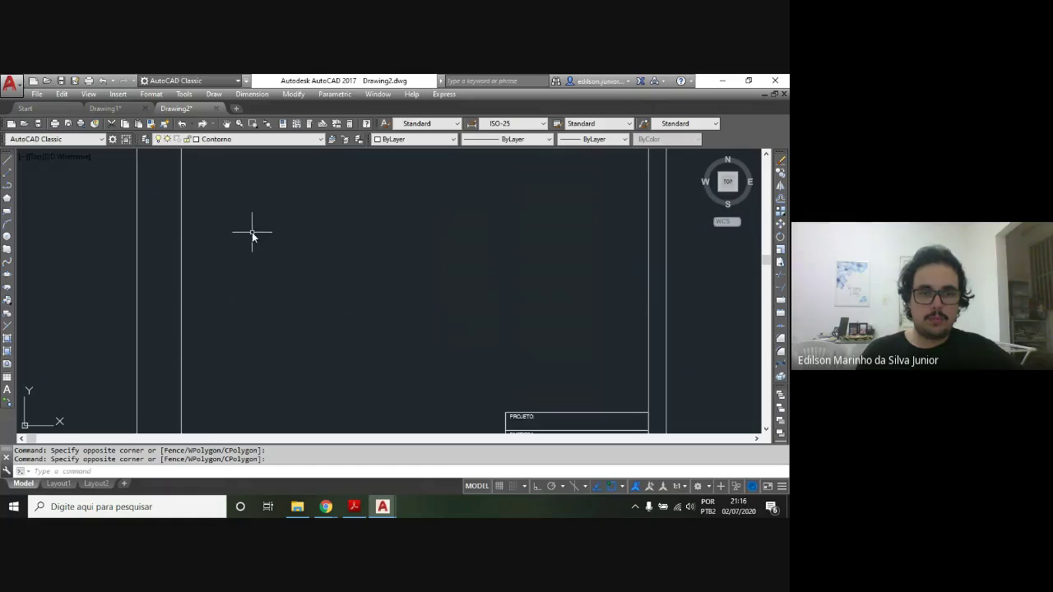
text(l)
key(Return)
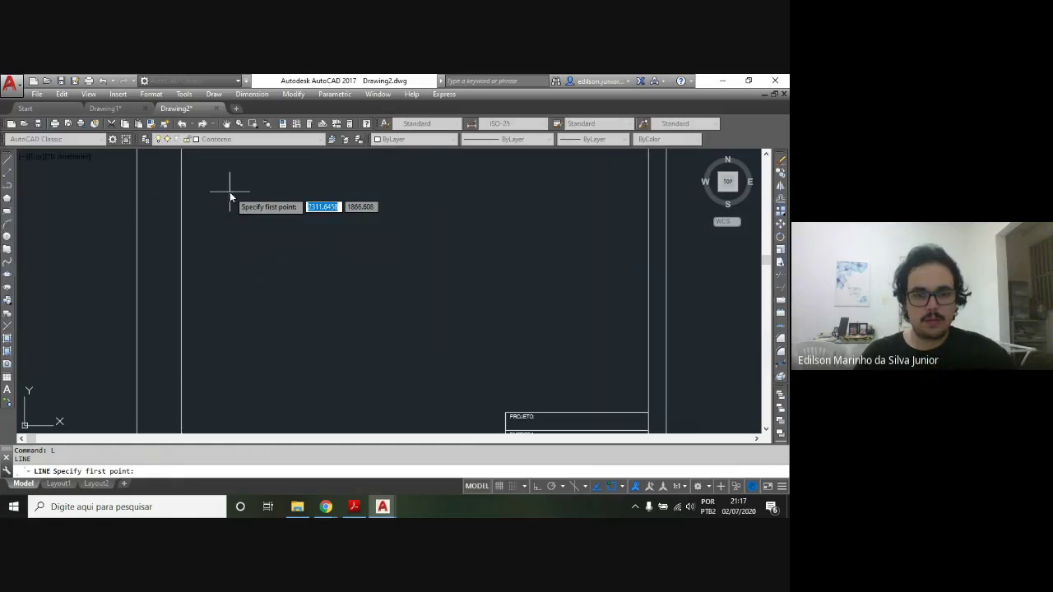
click(354, 508)
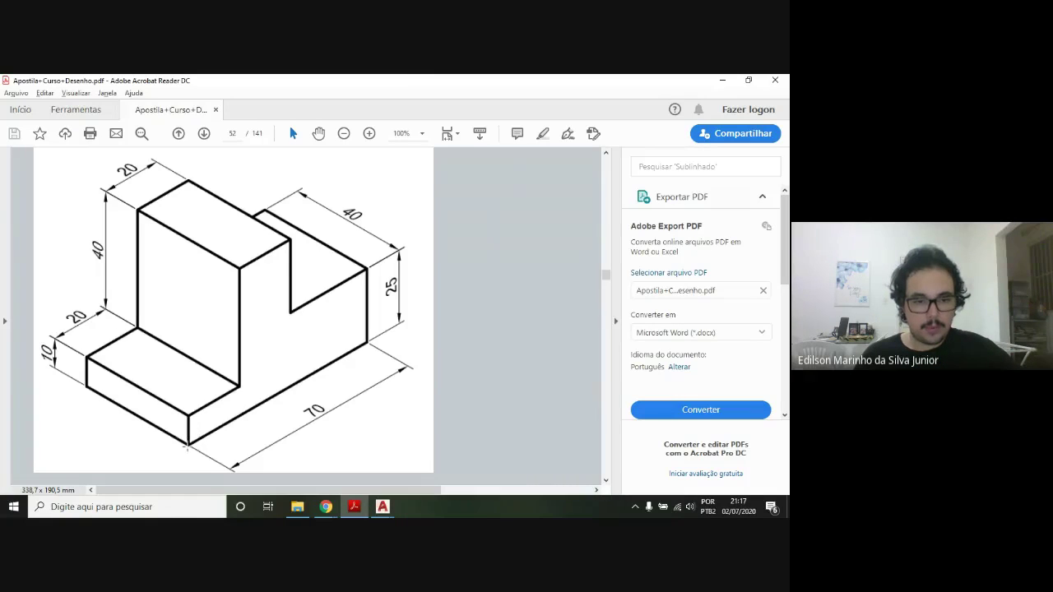
mouse_move(383, 507)
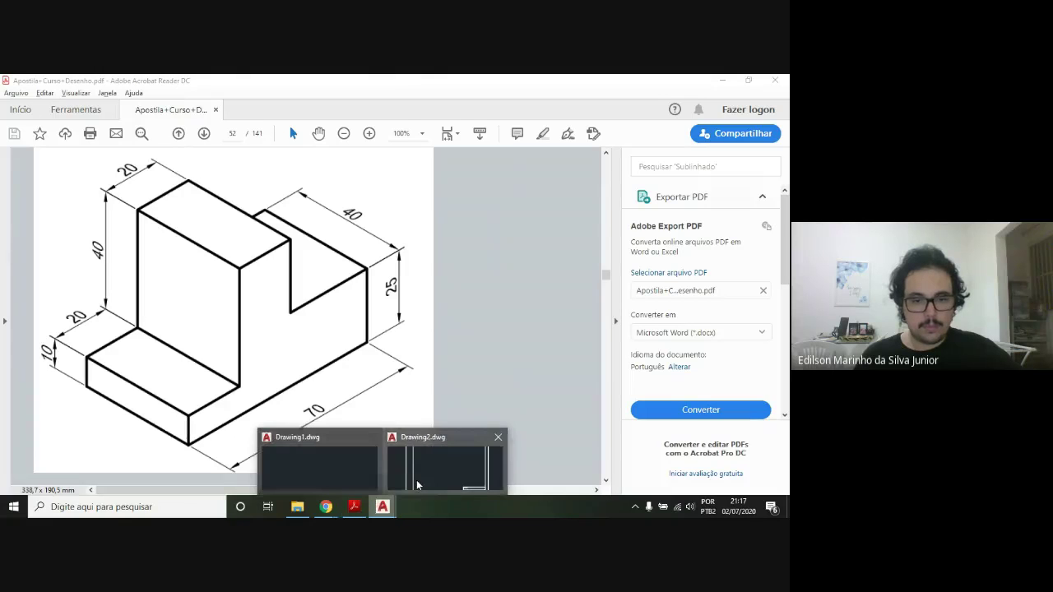
click(418, 486)
click(261, 255)
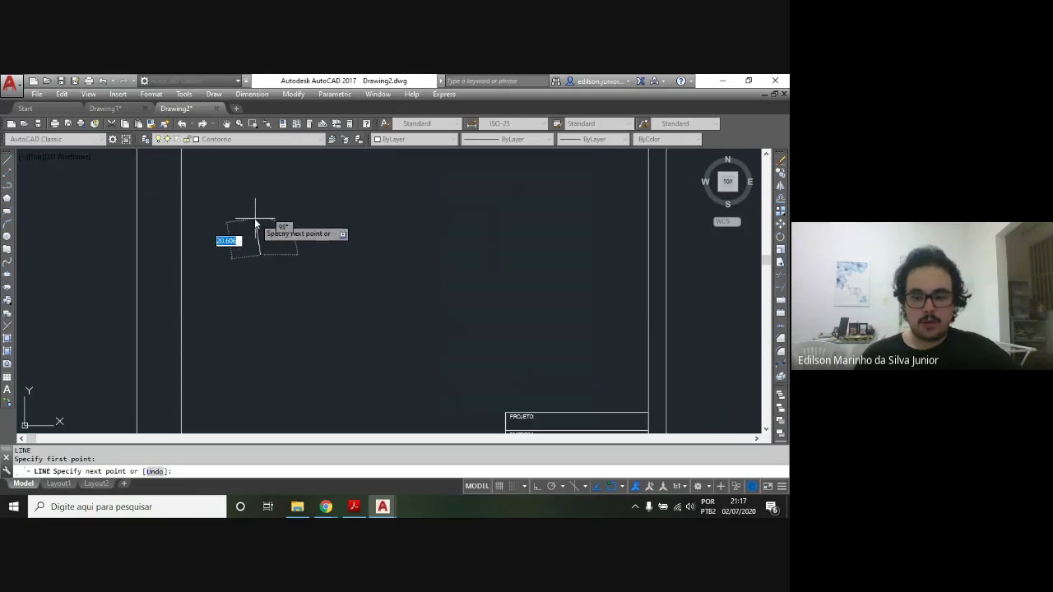
With Ortho on, draw a 10-unit vertical segment then a 20-unit horizontal one
click(539, 487)
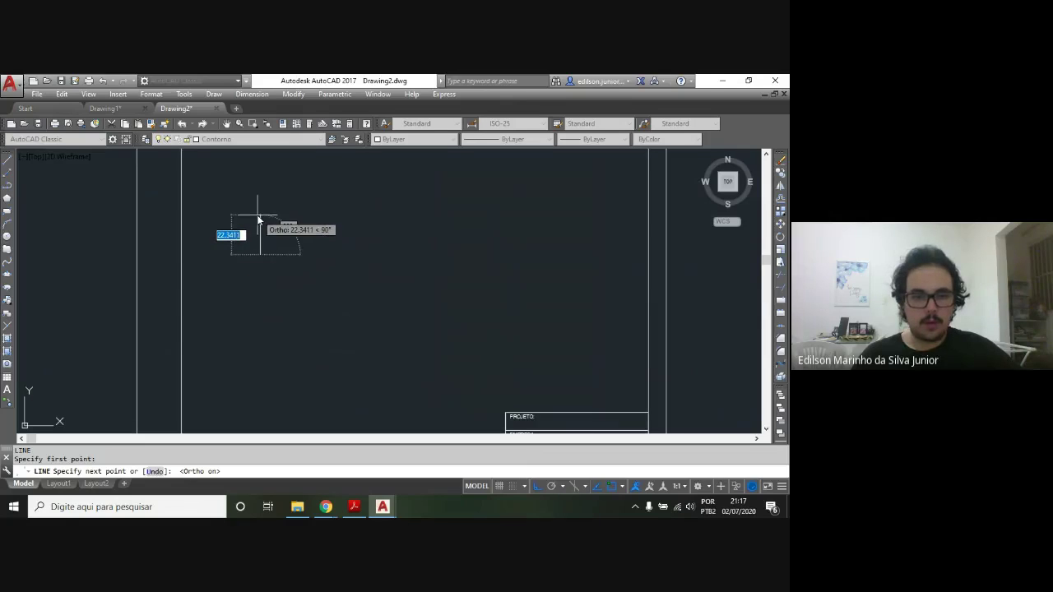
text(10)
key(Return)
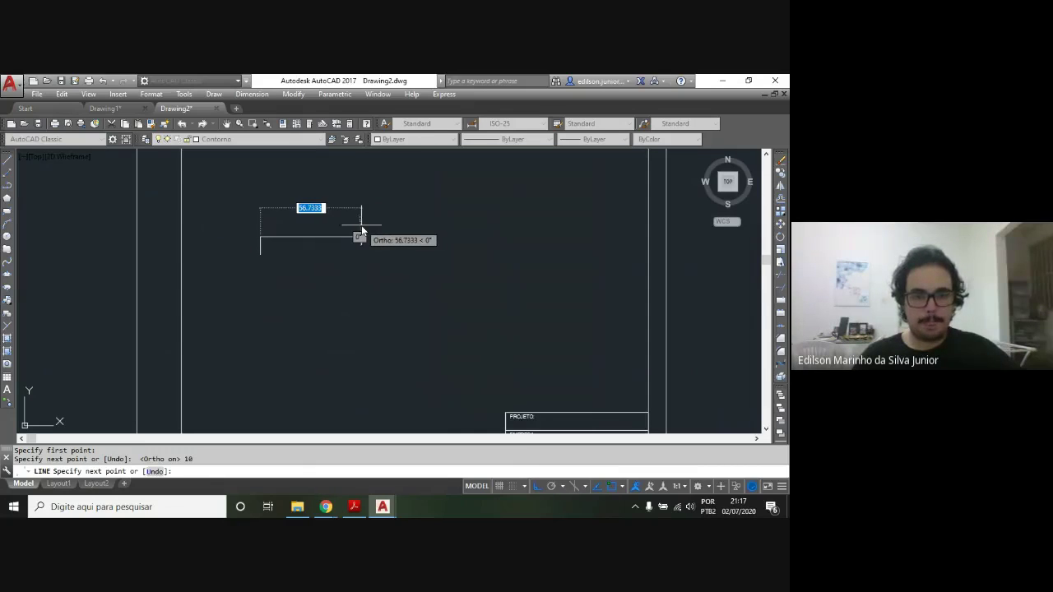
click(350, 507)
click(351, 507)
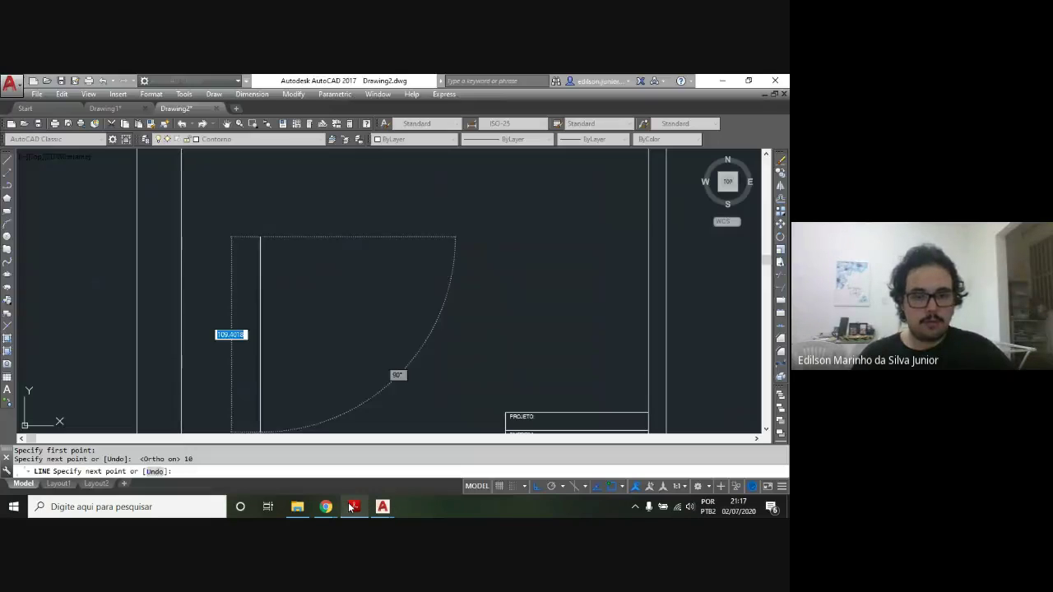
scroll(310, 213, down, 3)
text(0)
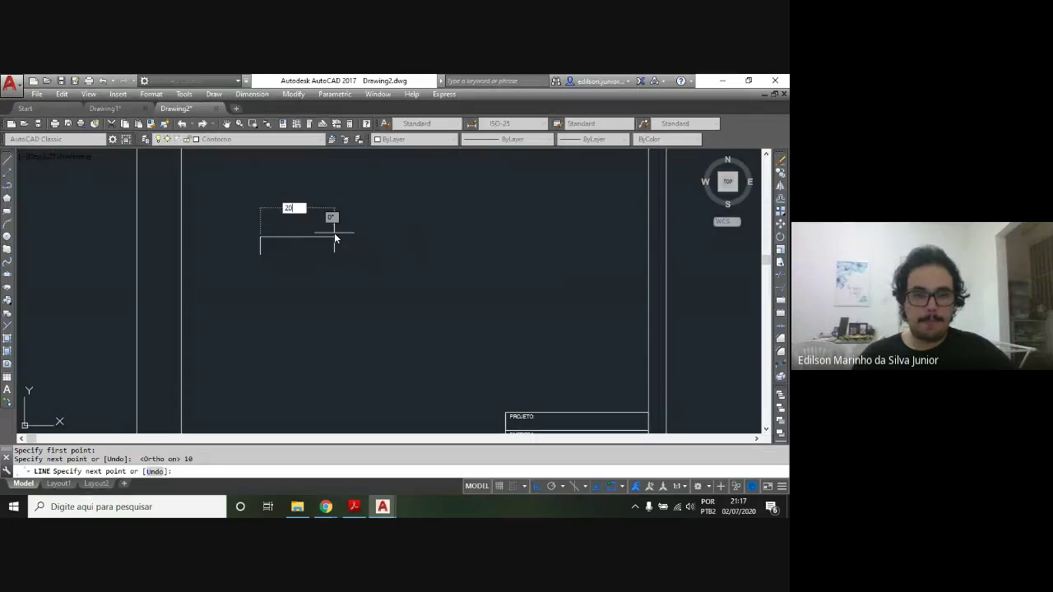
key(Return)
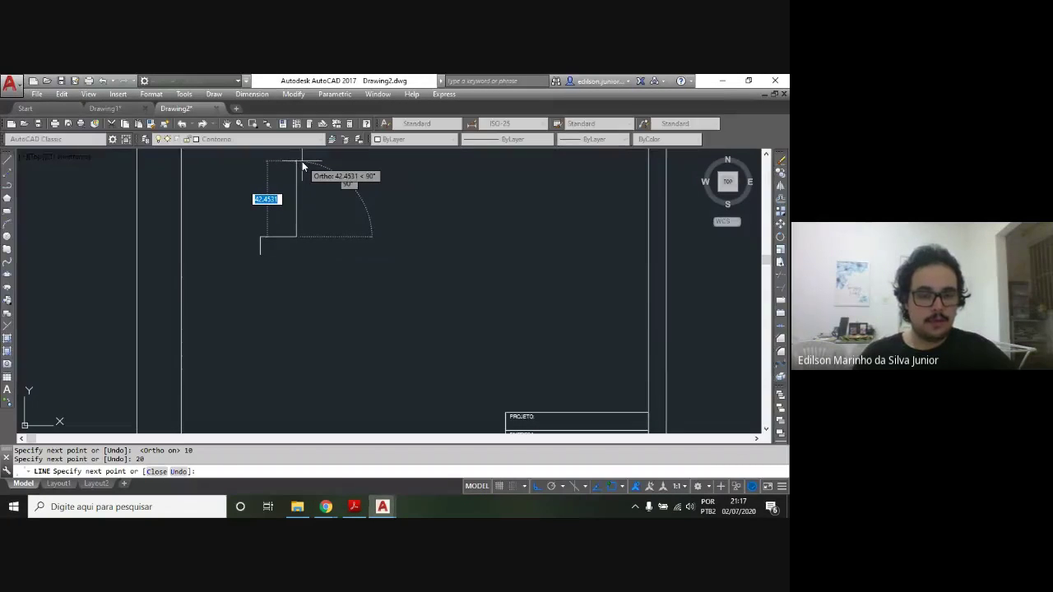
key(alt+Tab)
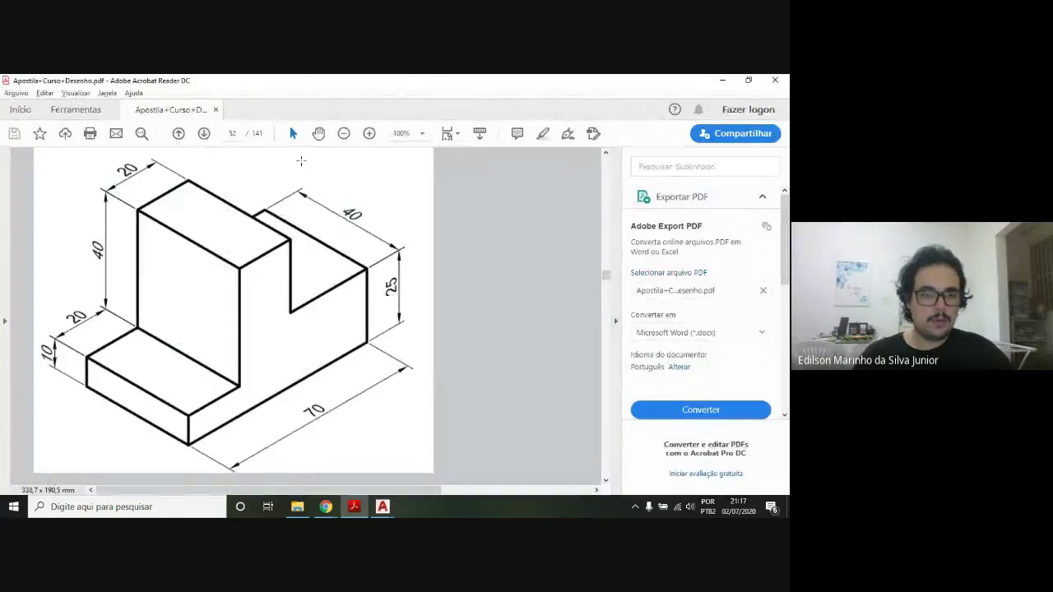
key(alt+Tab)
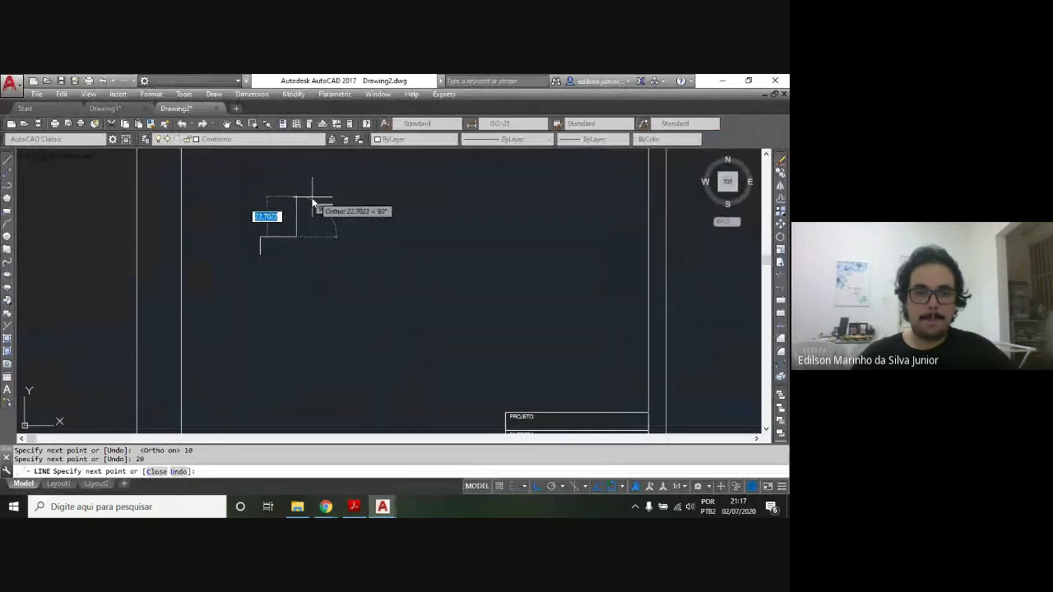
Continue the profile outline with 40-unit up, 20-unit right and 25-unit down segments
middle_drag(313, 202, 311, 246)
text(40)
key(Return)
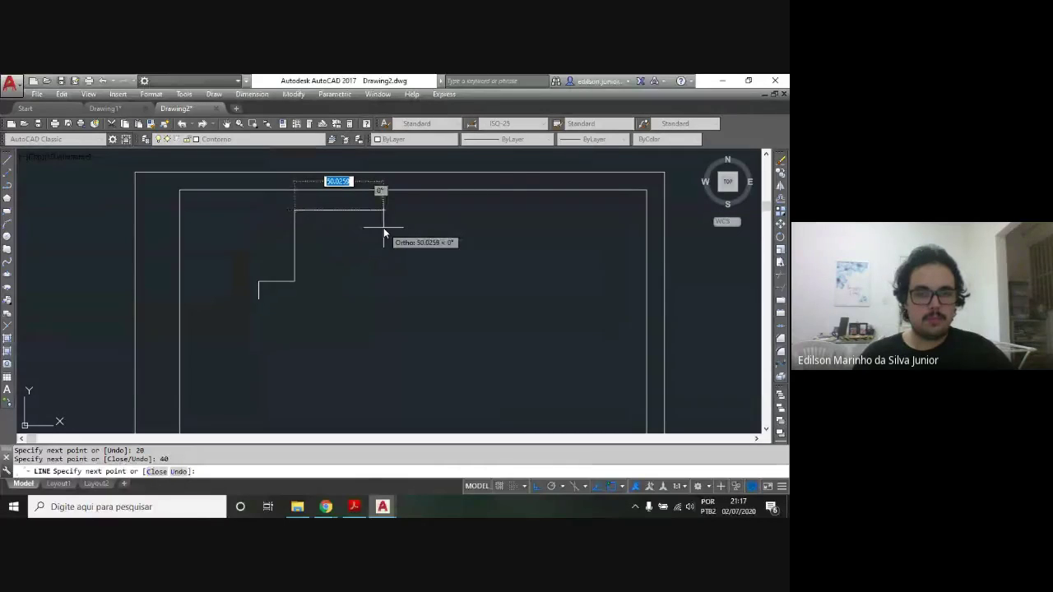
key(alt+Tab)
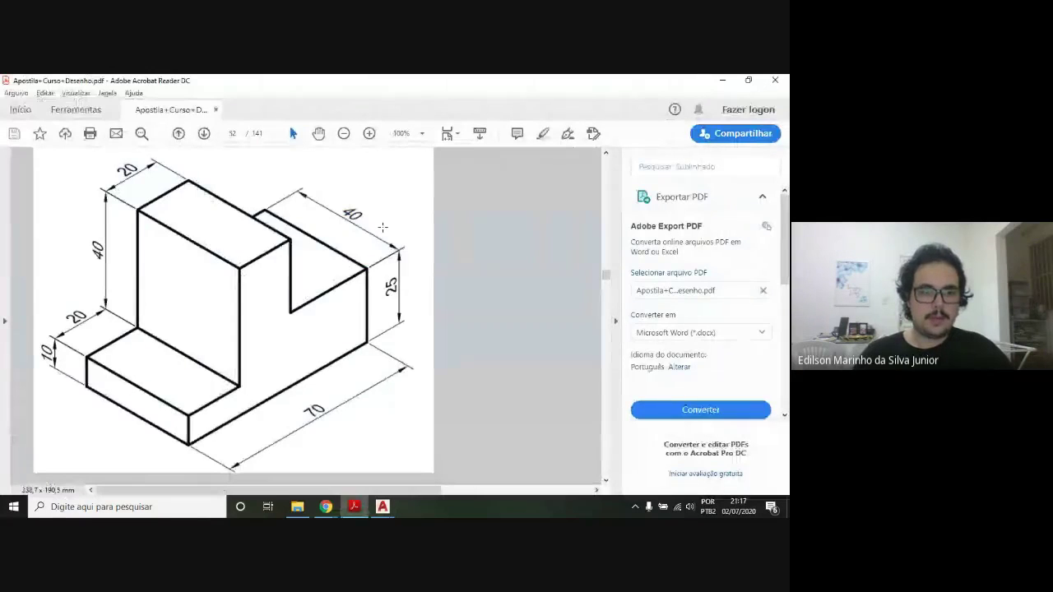
key(alt+Tab)
text(2)
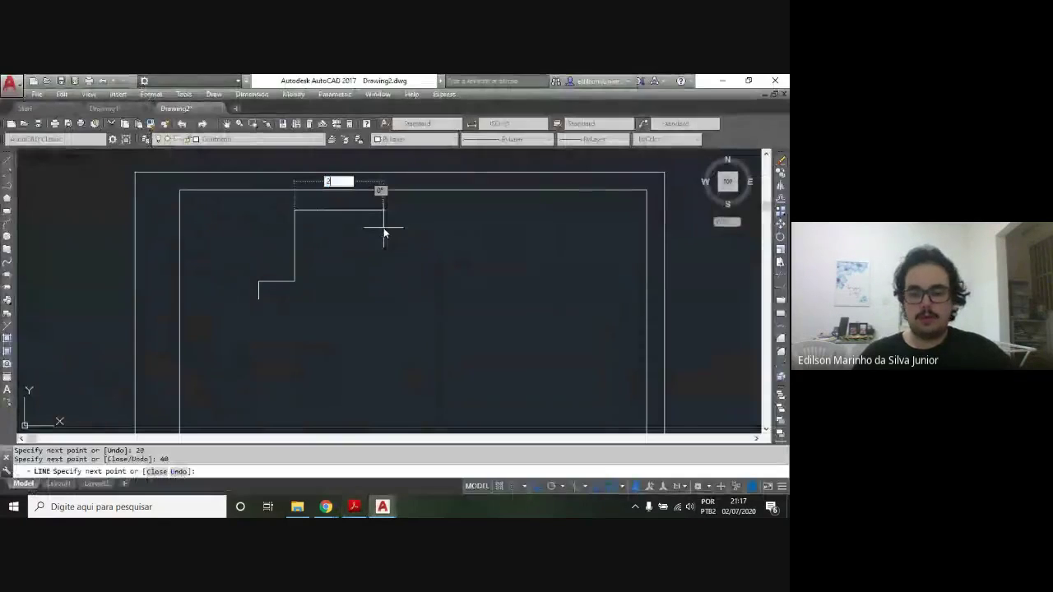
key(Return)
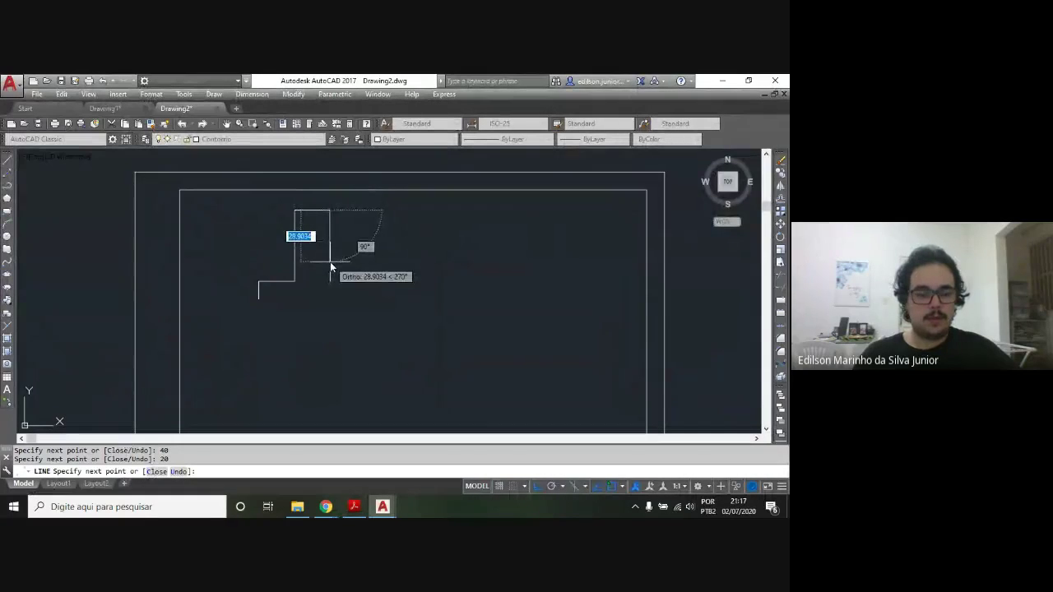
key(alt+Tab)
key(Tab)
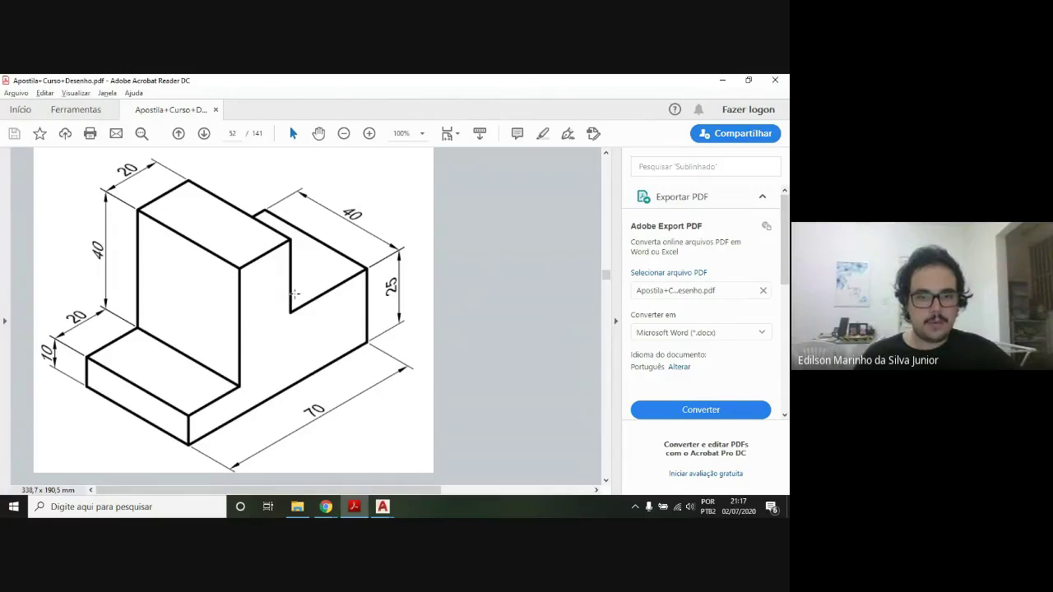
key(alt+Tab)
text(25)
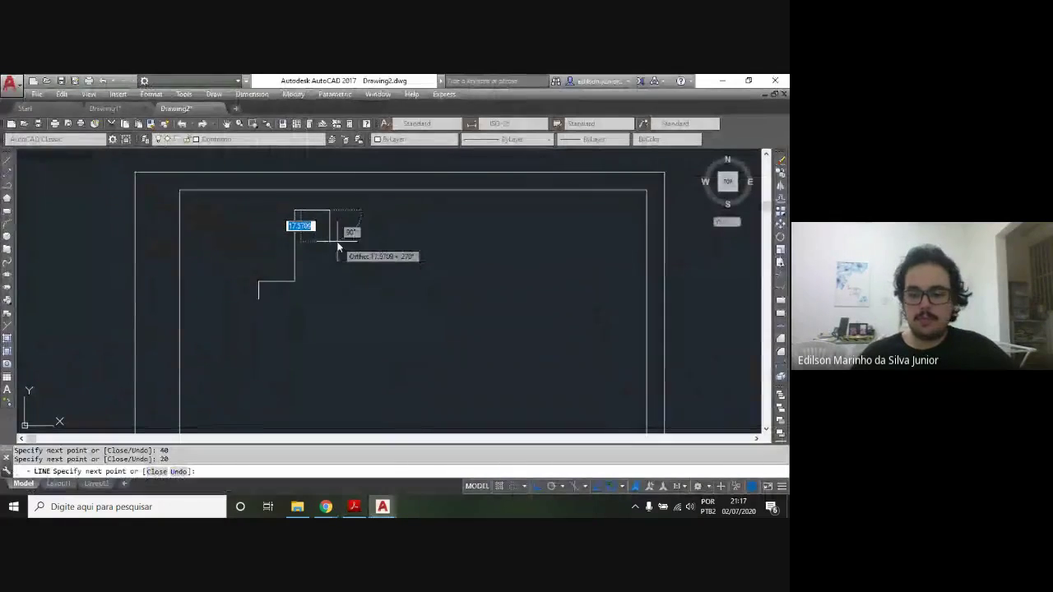
key(Return)
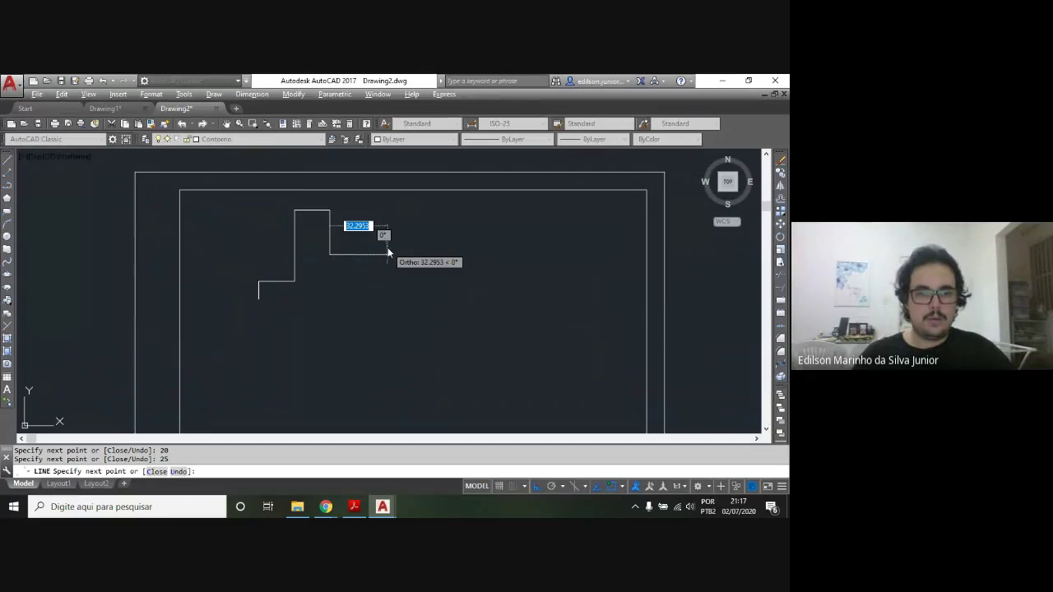
Finish the profile with 30, 70 and 20-unit segments, then end the line command
key(alt+Tab)
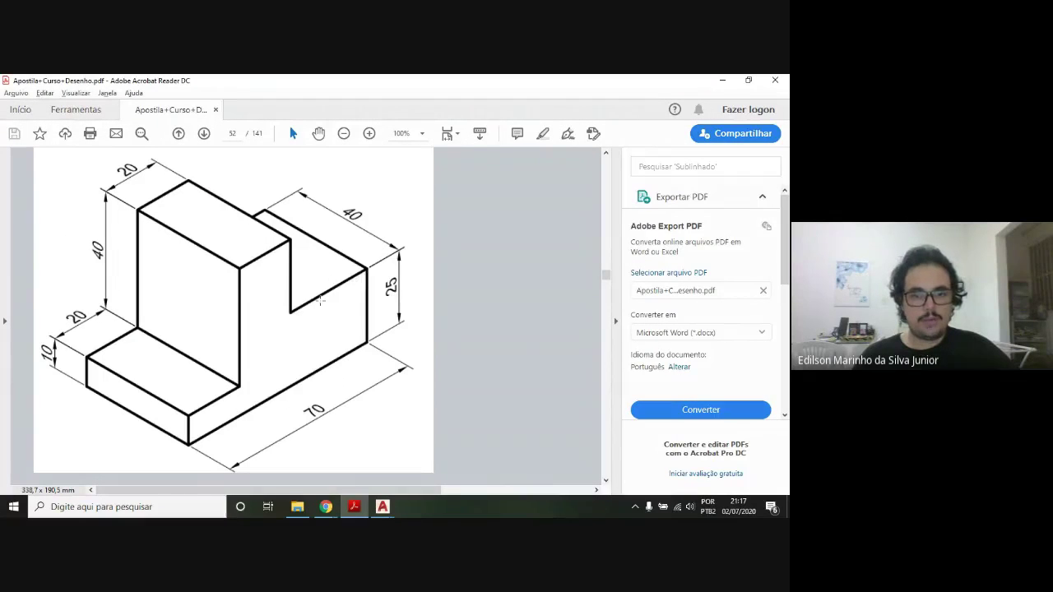
key(alt+Tab)
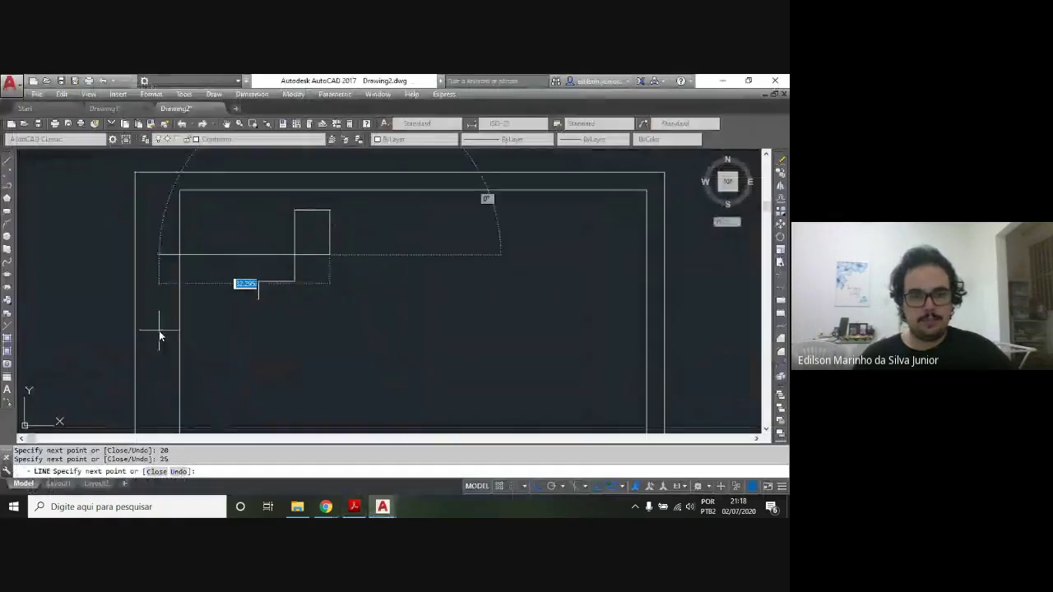
text(30)
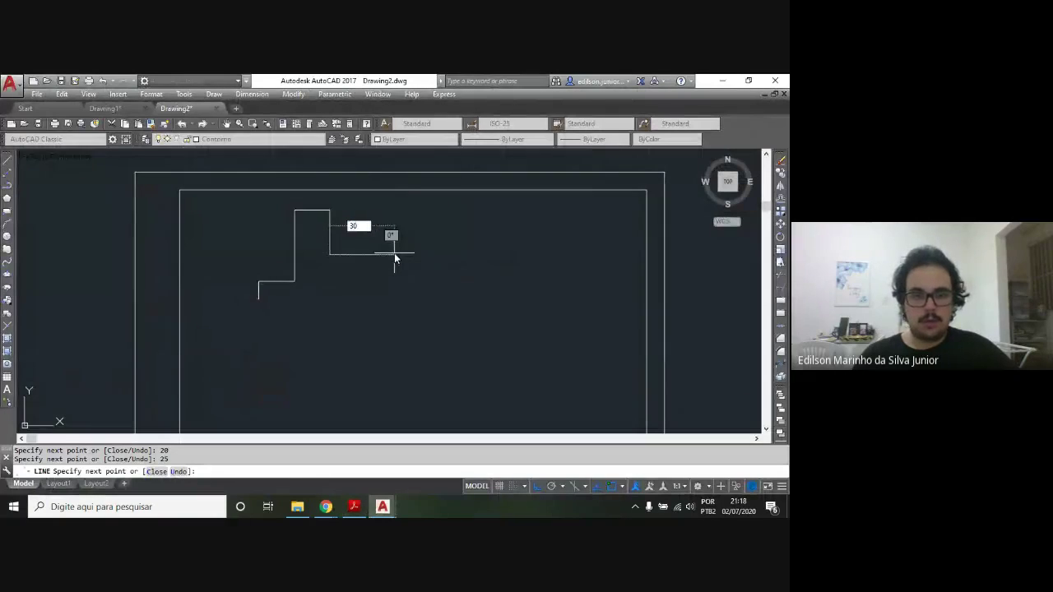
key(Return)
key(Return)
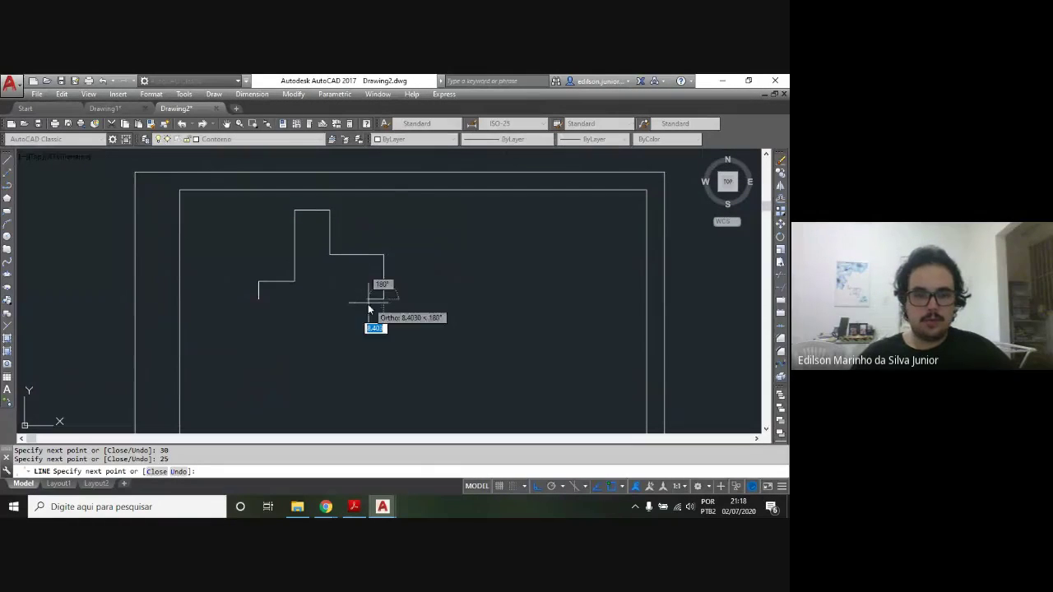
text(70)
key(Return)
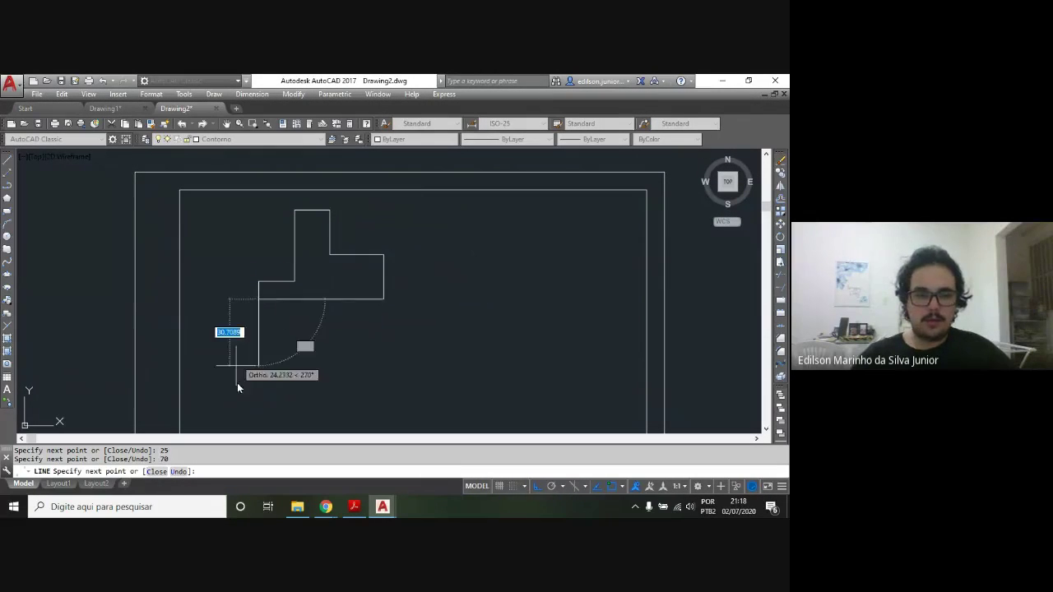
scroll(282, 317, up, 3)
scroll(263, 324, down, 1)
middle_drag(263, 324, 205, 372)
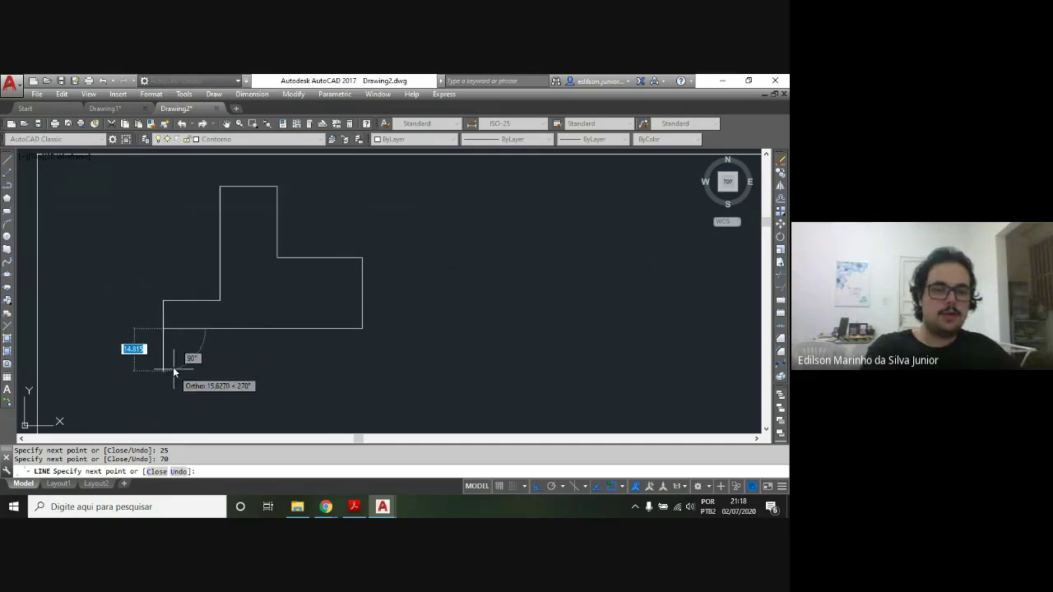
mouse_move(173, 367)
middle_down()
mouse_move(169, 293)
mouse_move(168, 320)
middle_up()
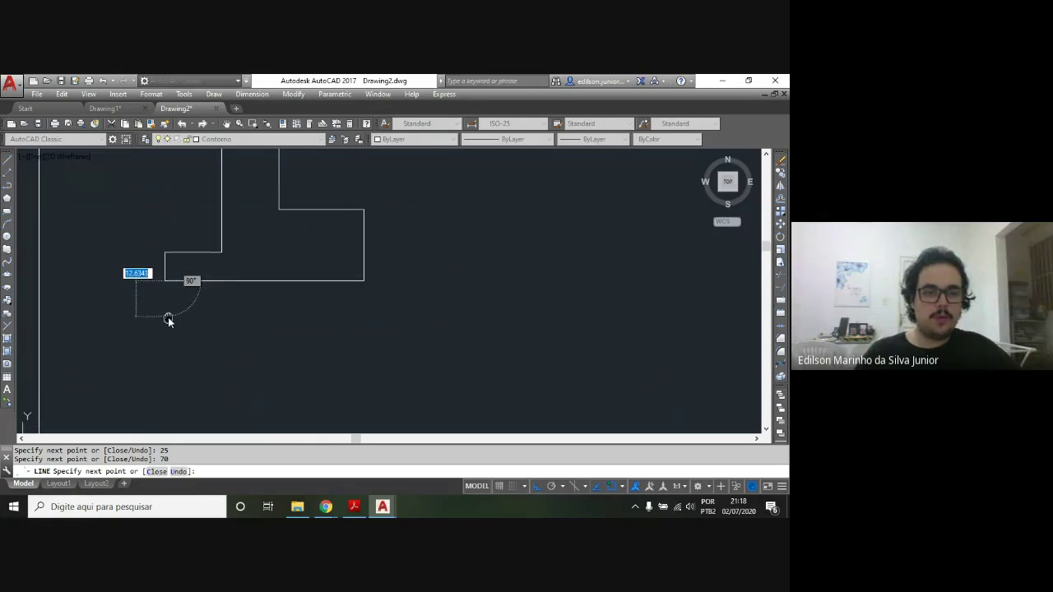
text(20)
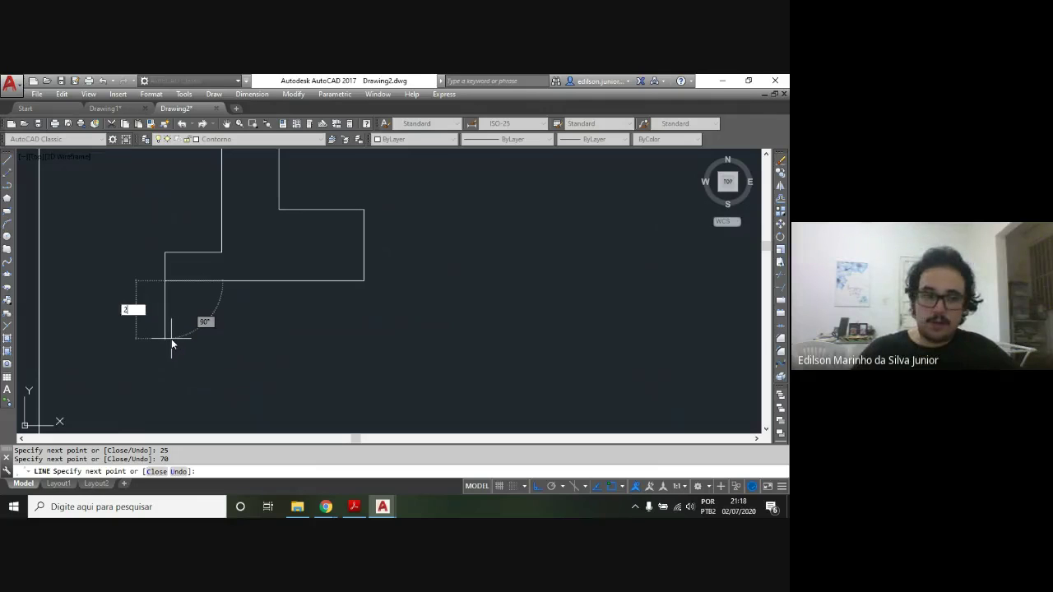
key(Return)
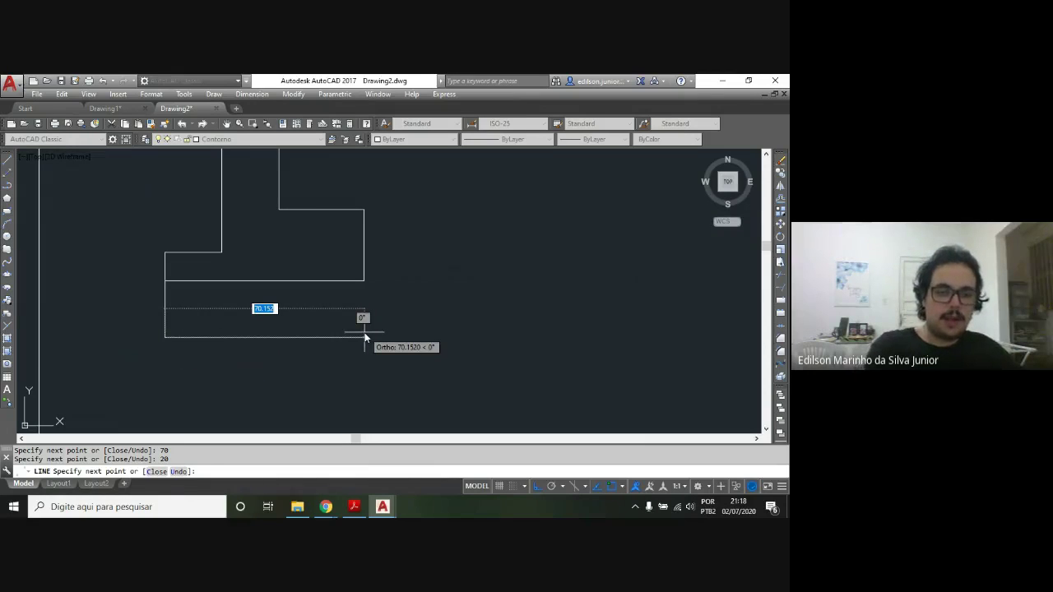
key(Escape)
scroll(162, 353, down, 2)
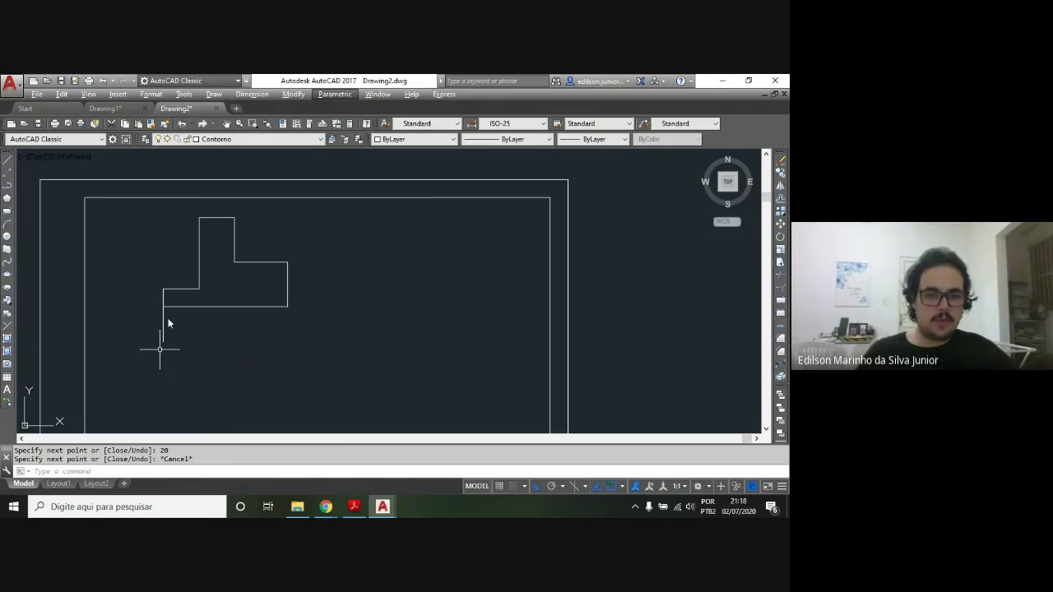
Draw the 70×40 rectangle's 70, 40 and 70-unit edges below the profile
click(199, 354)
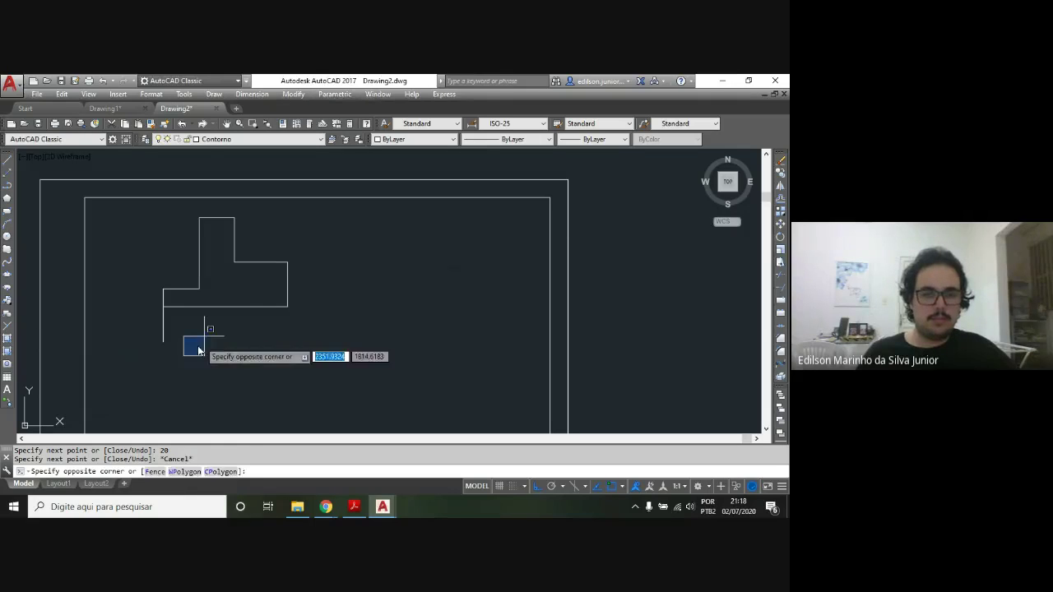
key(Escape)
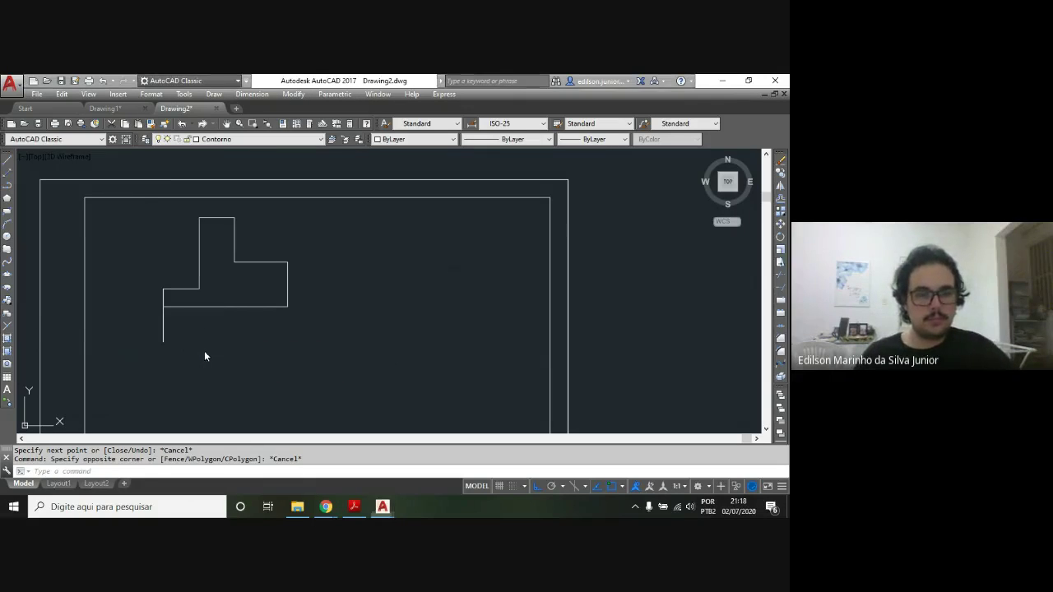
key(alt+Tab)
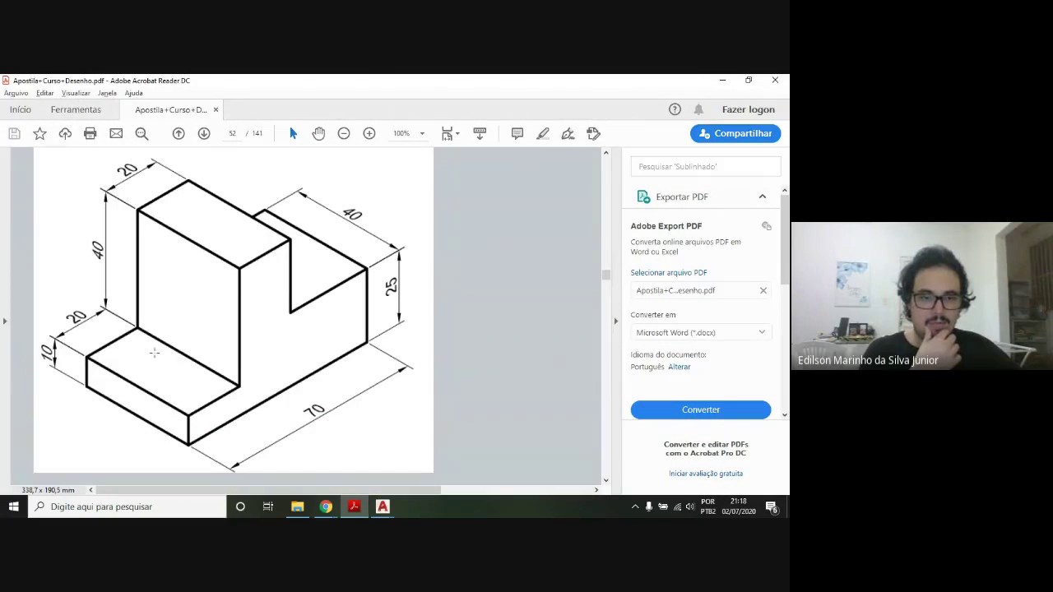
key(alt+Tab)
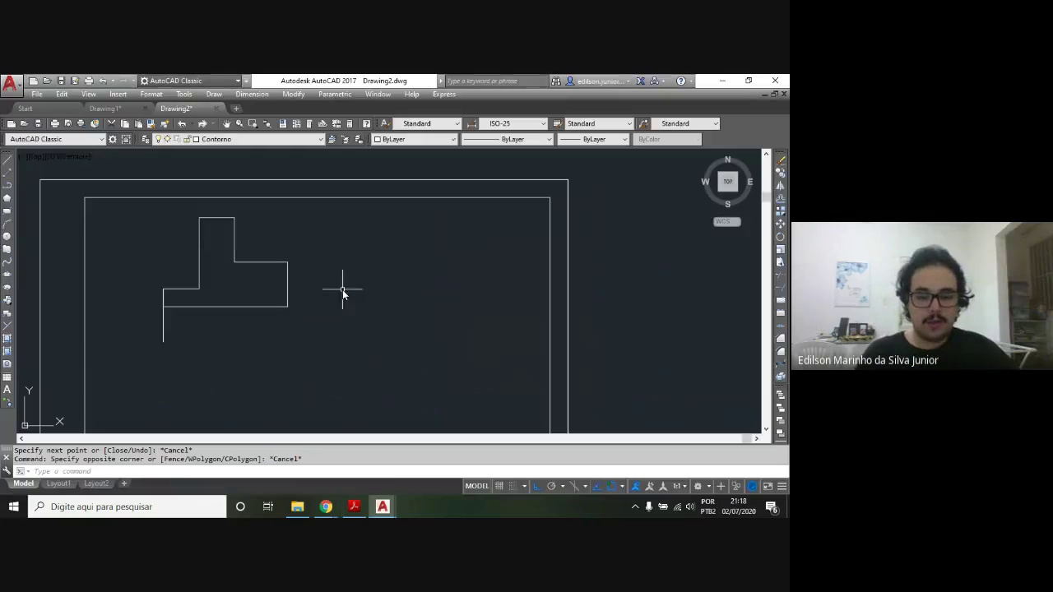
text(l)
key(Return)
click(163, 342)
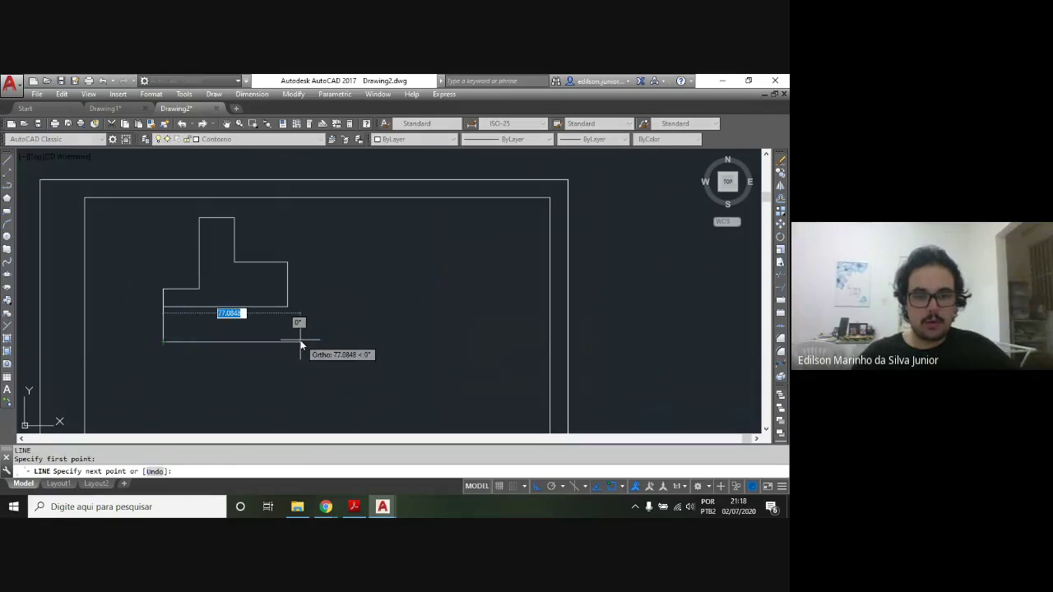
text(70)
key(Return)
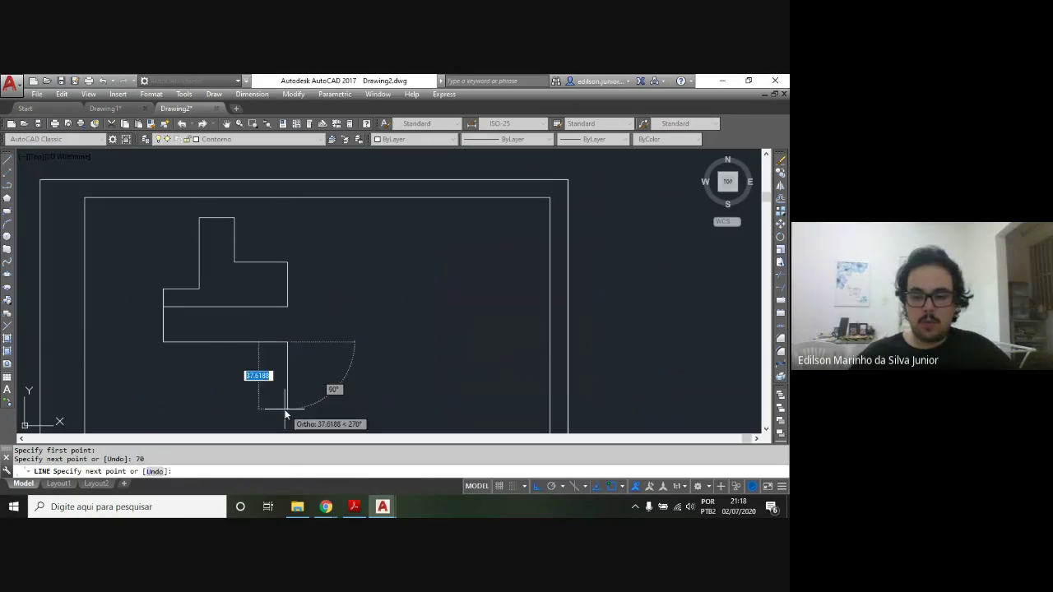
text(40)
key(Return)
text(70)
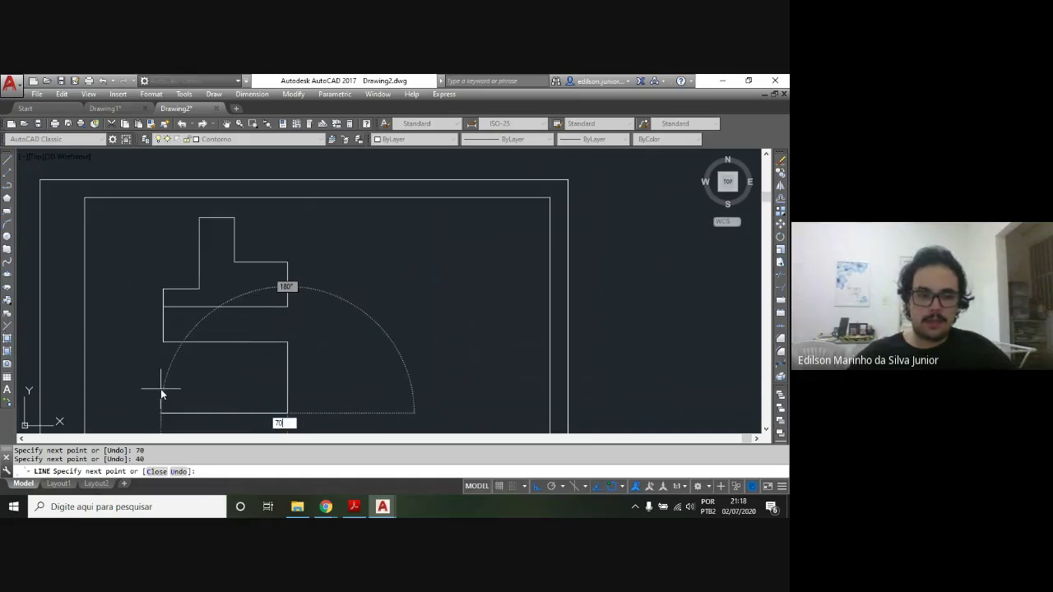
key(Return)
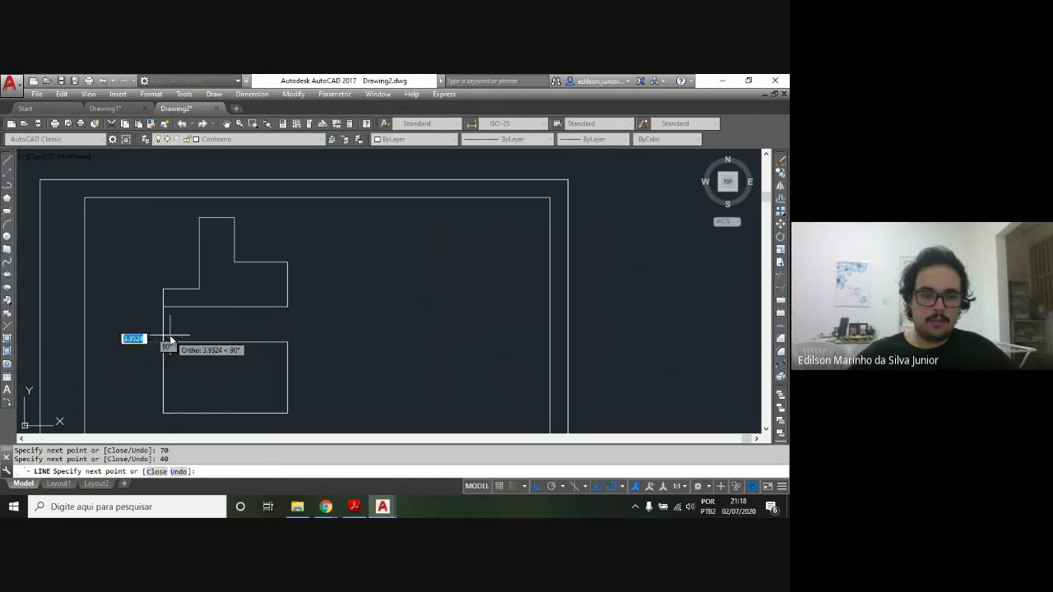
key(Escape)
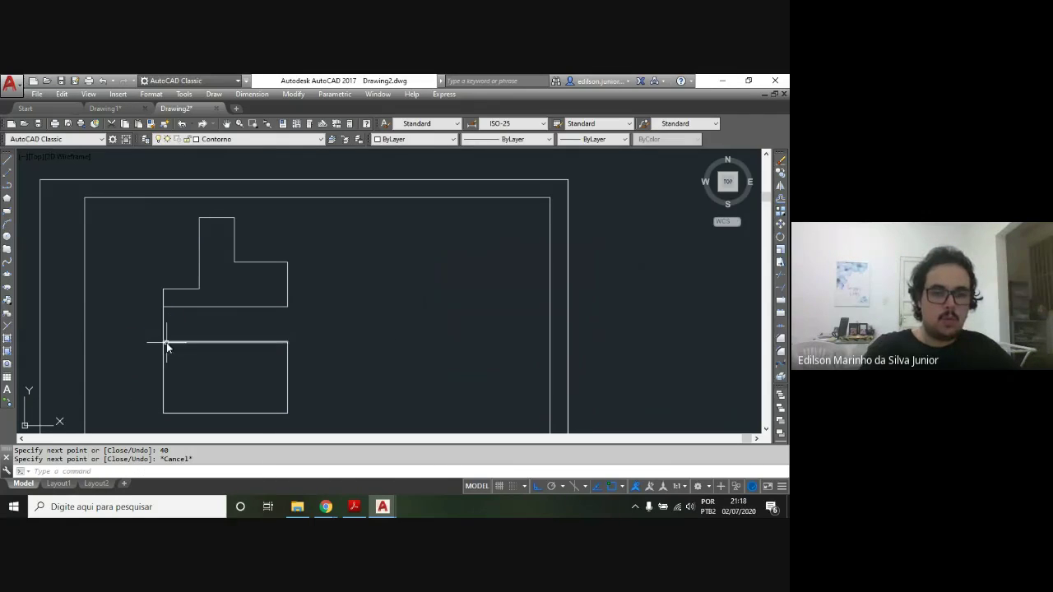
Add the divider lines inside the rectangle: 20 along the top, 40 down, 20 along the bottom
key(Return)
click(164, 342)
text(20)
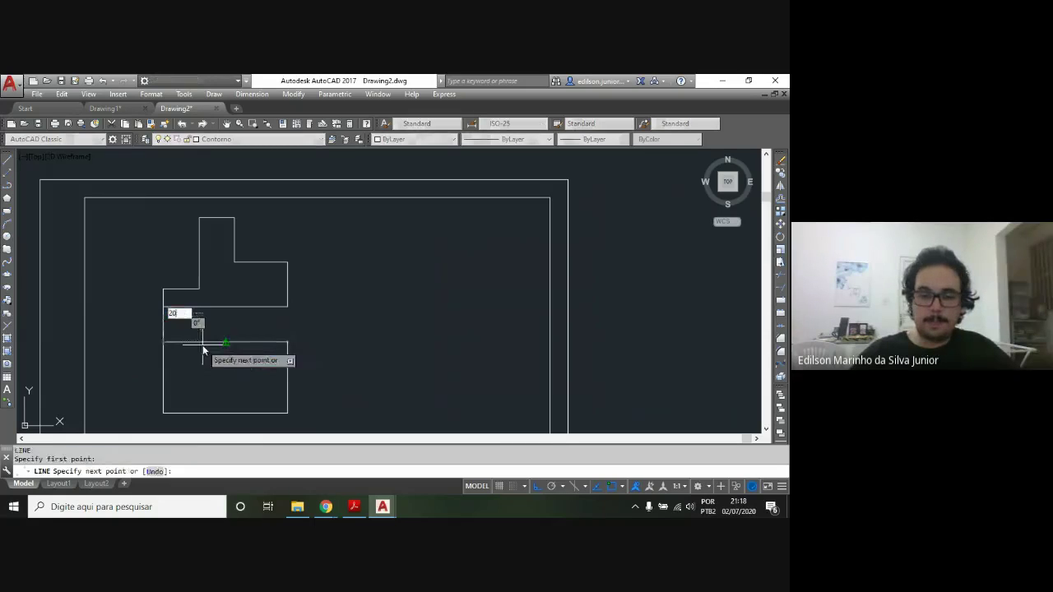
key(Return)
text(40)
key(Return)
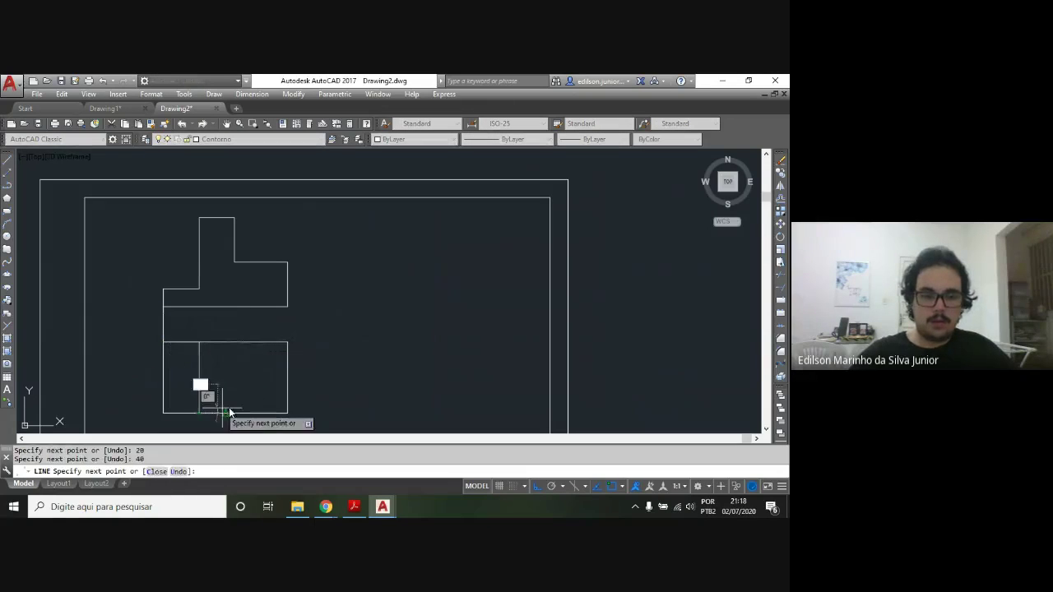
text(20)
key(Return)
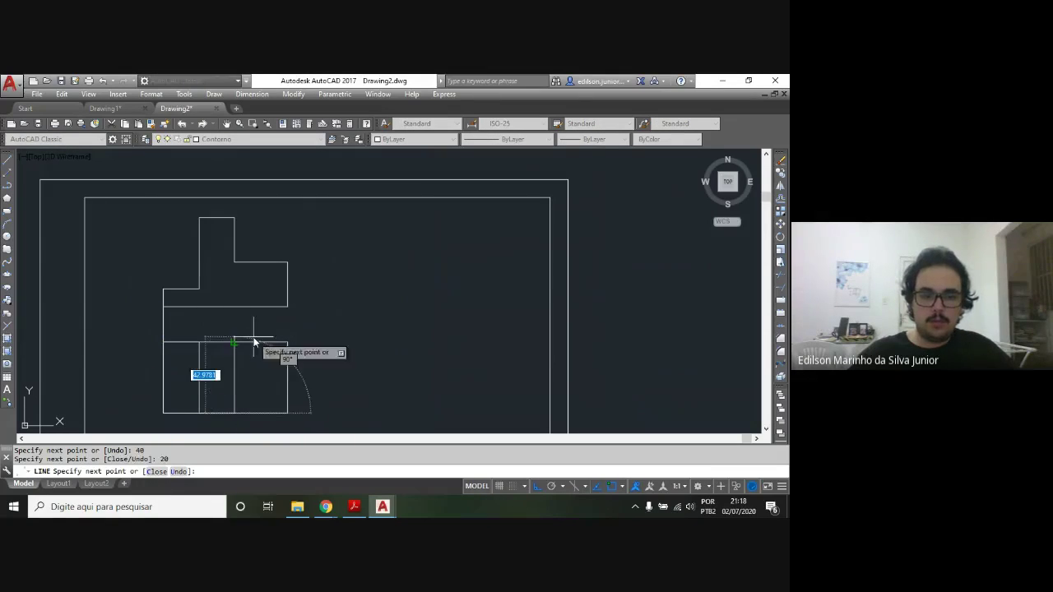
key(Return)
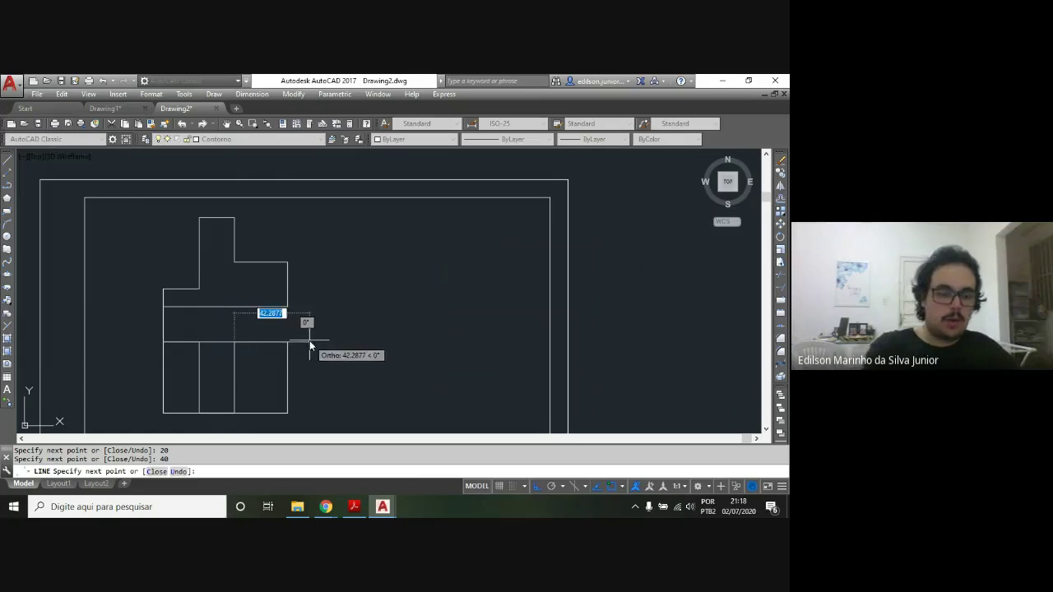
key(Escape)
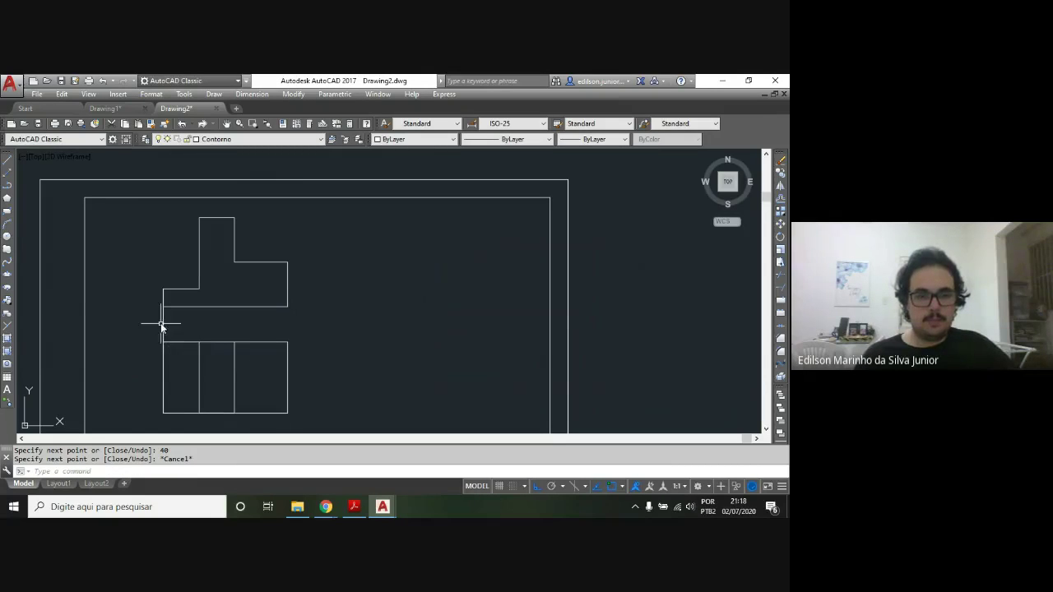
Erase the stray vertical line and draw a 20-unit extension from the profile's lower-right corner
click(163, 326)
key(Delete)
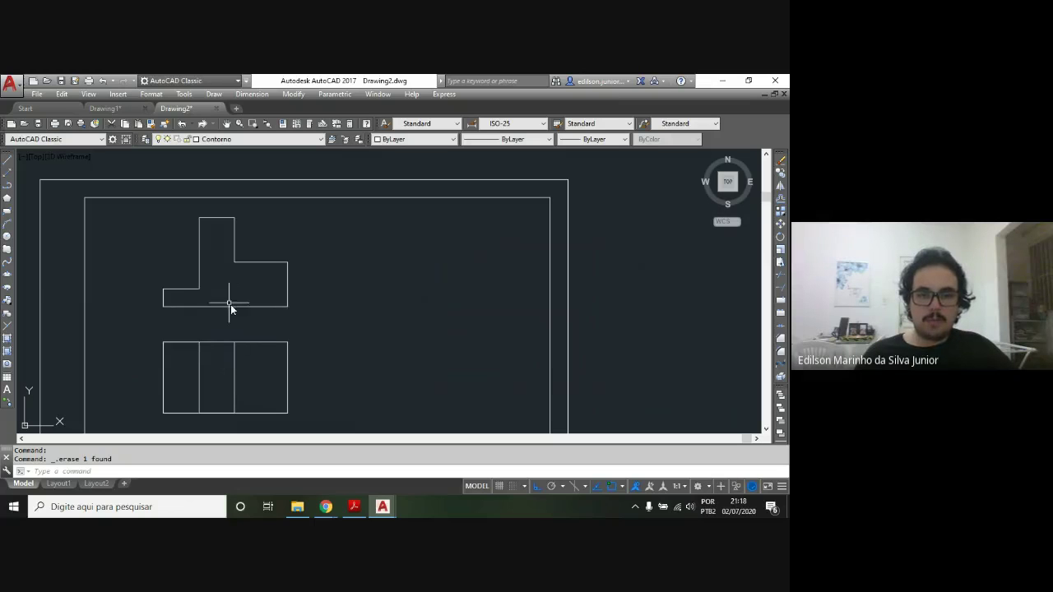
text(L)
key(Return)
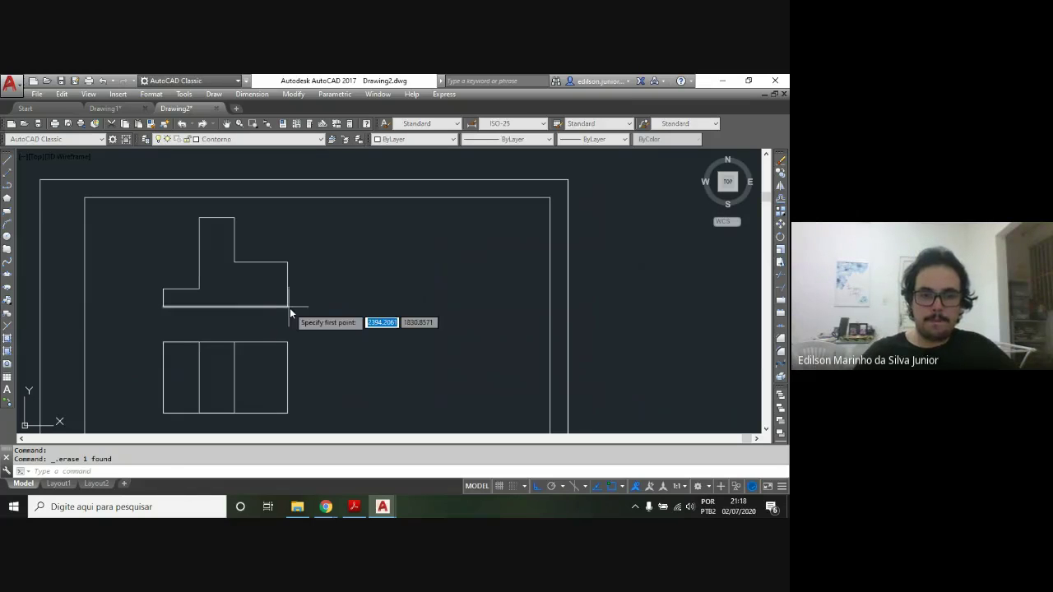
click(290, 307)
text(20)
key(Return)
key(Escape)
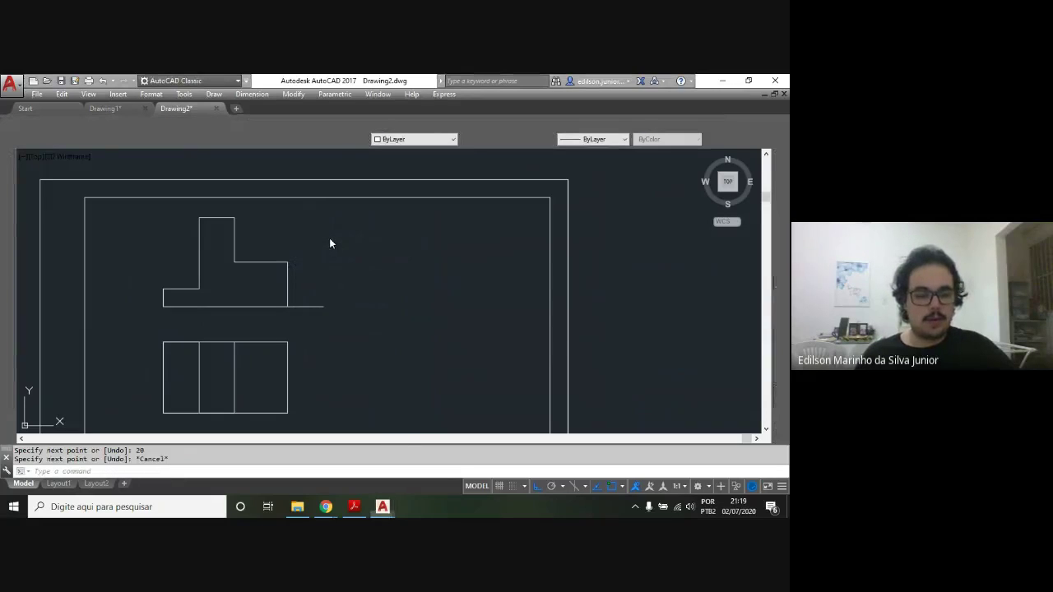
Consult the reference handout and start another LINE command
key(alt+Tab)
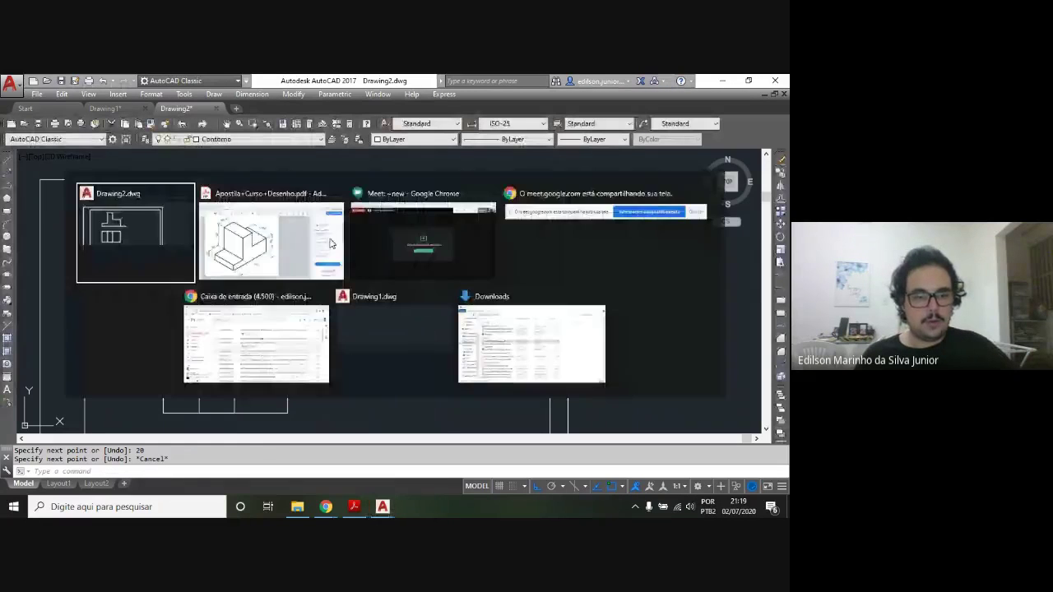
click(331, 244)
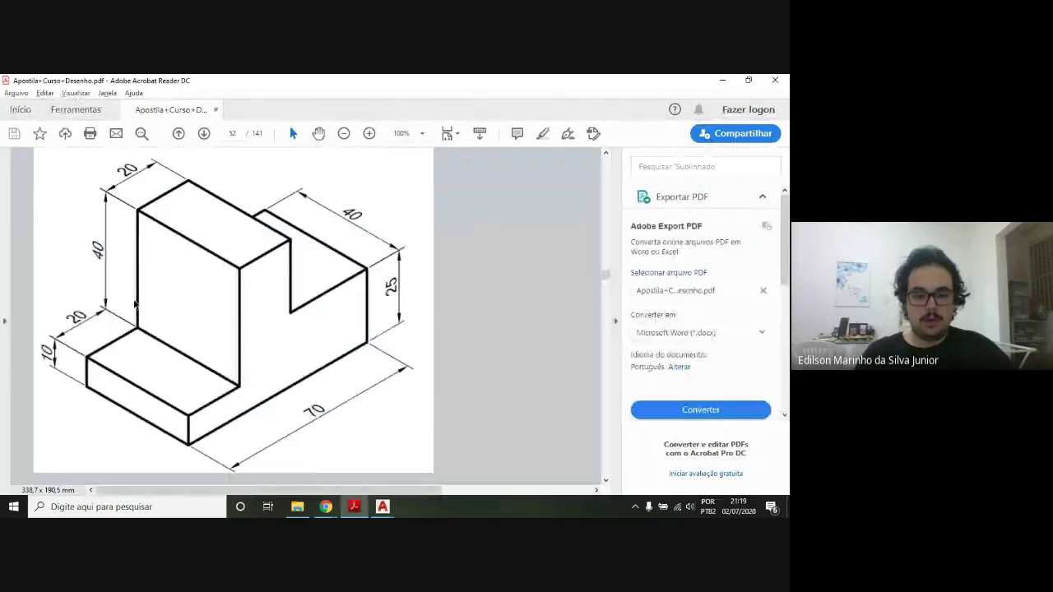
key(alt+Tab)
text(L)
key(Return)
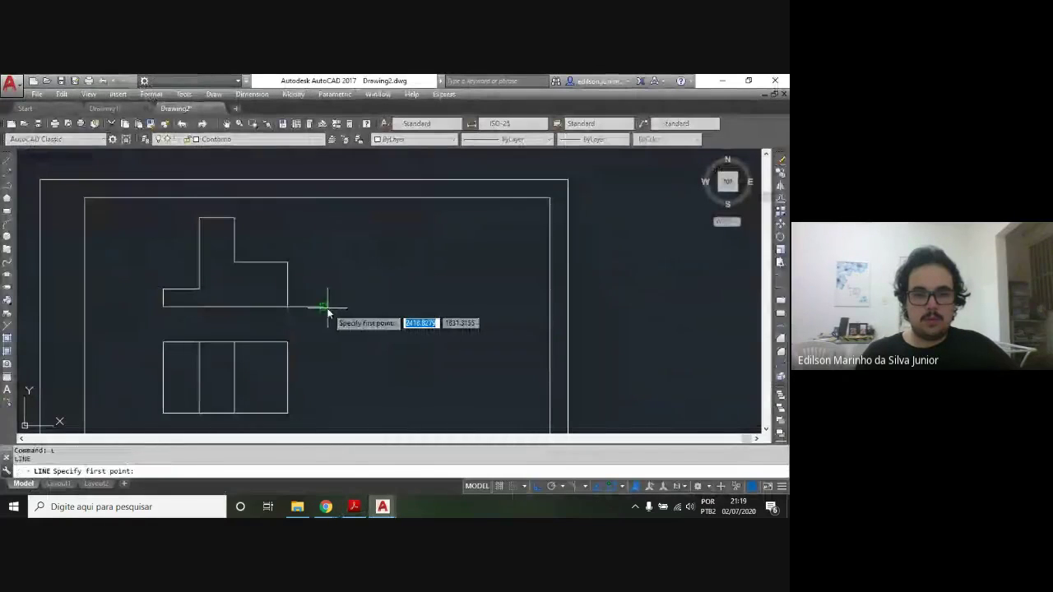
Draw the side view's 40×10 base strip from the extension's right end
click(323, 307)
text(40)
key(Return)
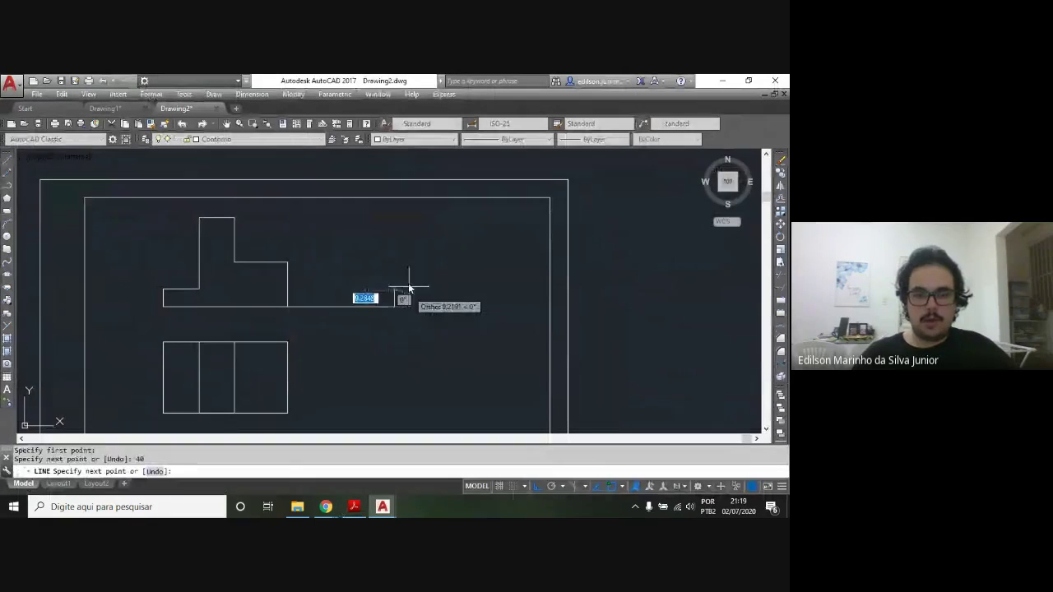
text(10)
key(Return)
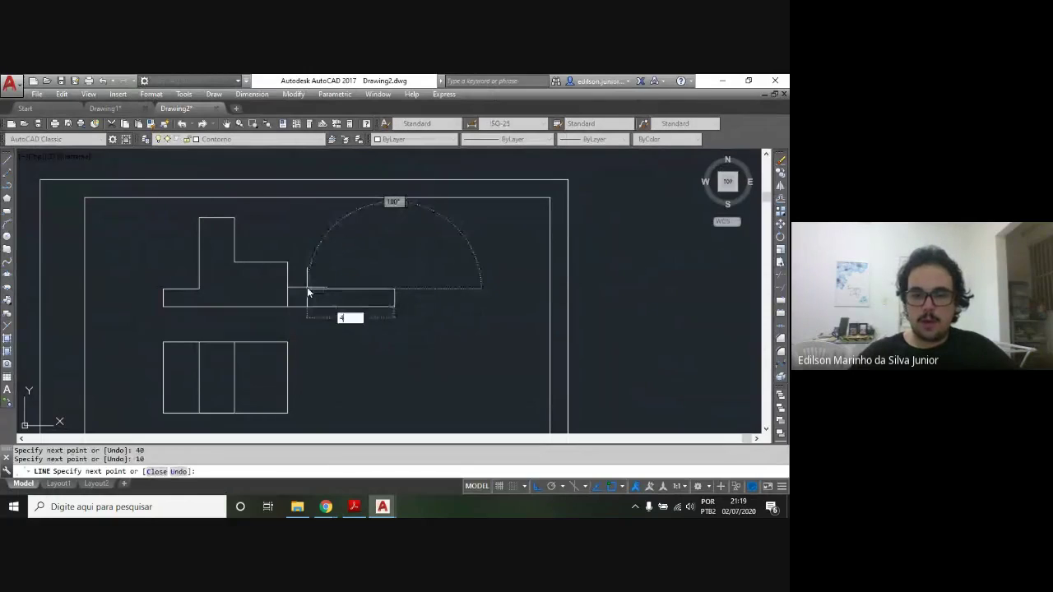
text(40)
key(Return)
text(10)
key(Return)
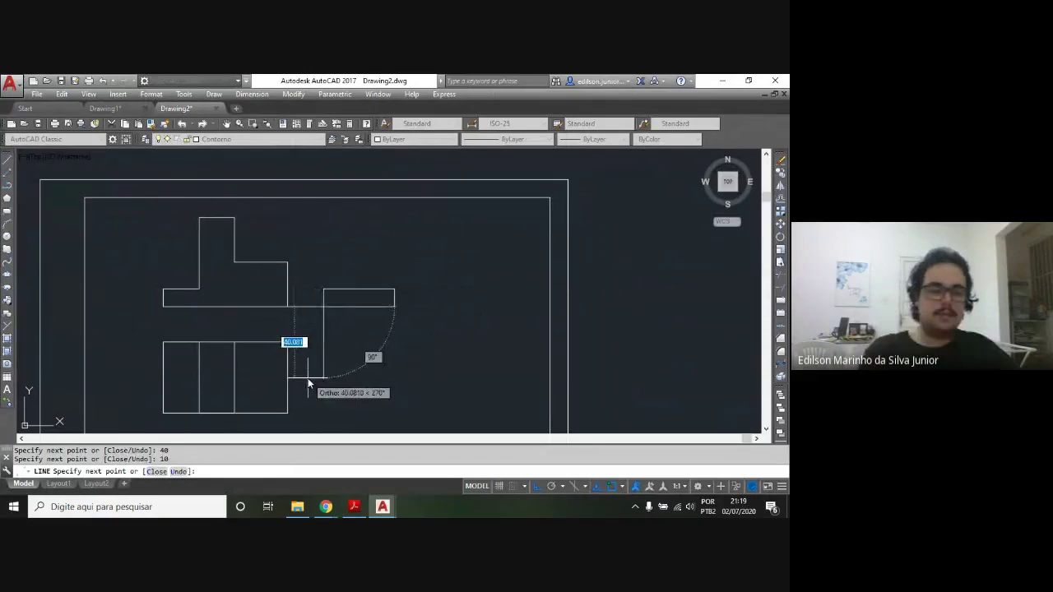
key(Escape)
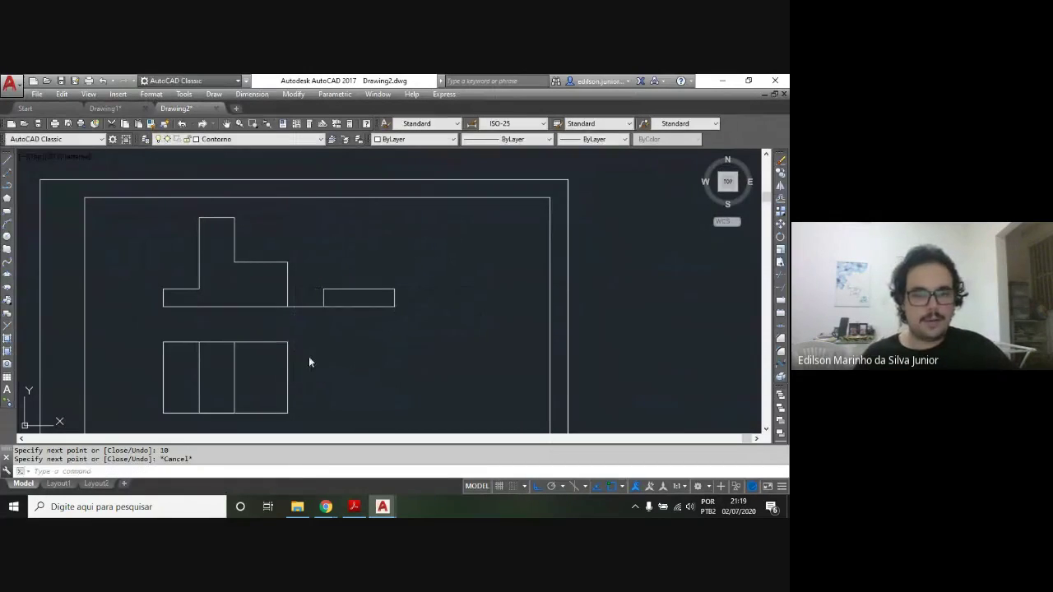
Draw the 40-unit square on top of the base strip with three 40-unit segments
key(alt+Tab)
key(Tab)
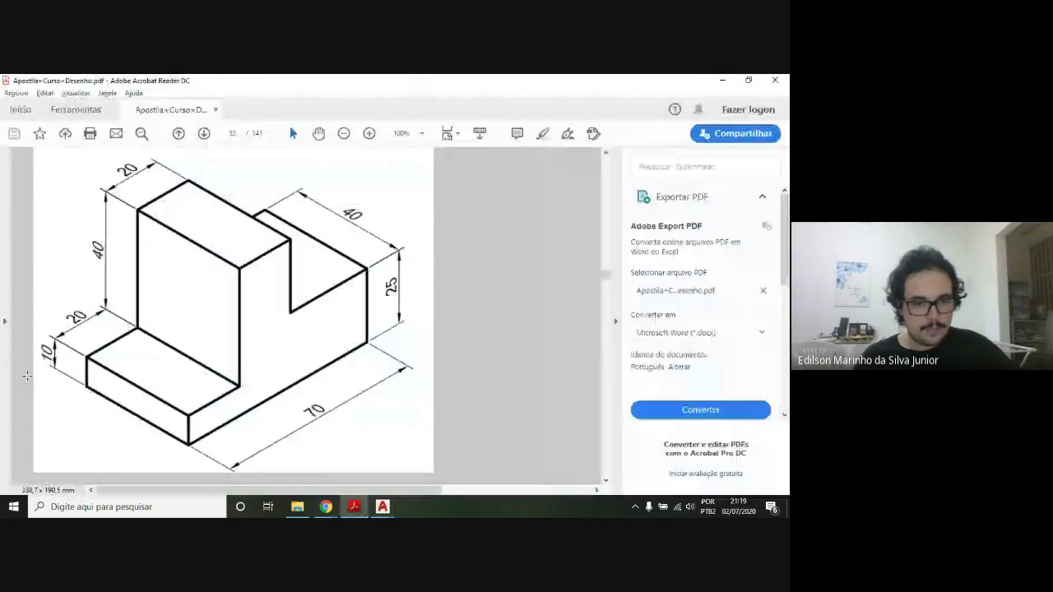
key(alt+Tab)
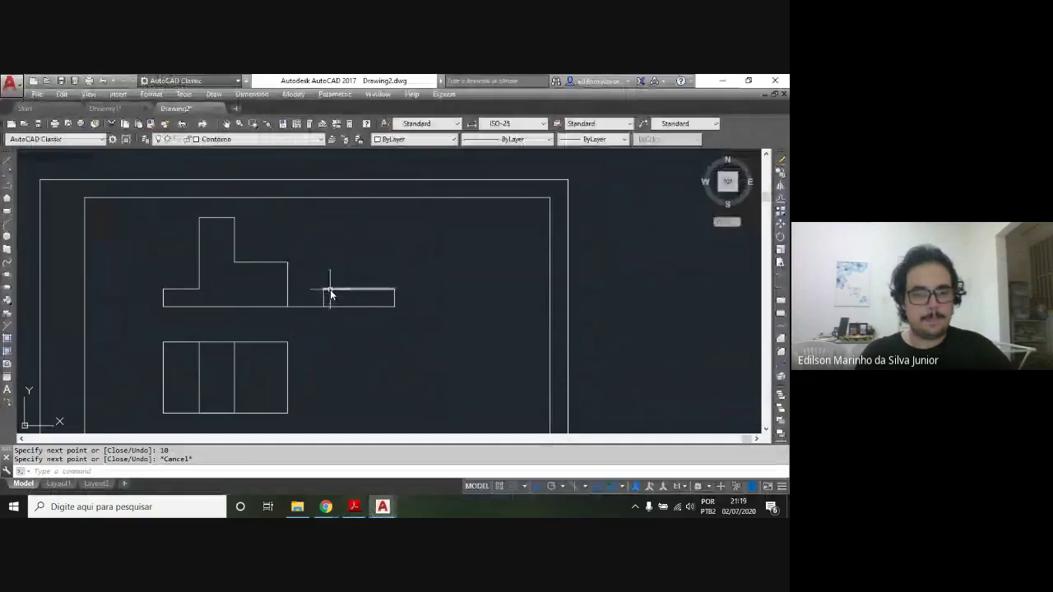
key(alt+Tab)
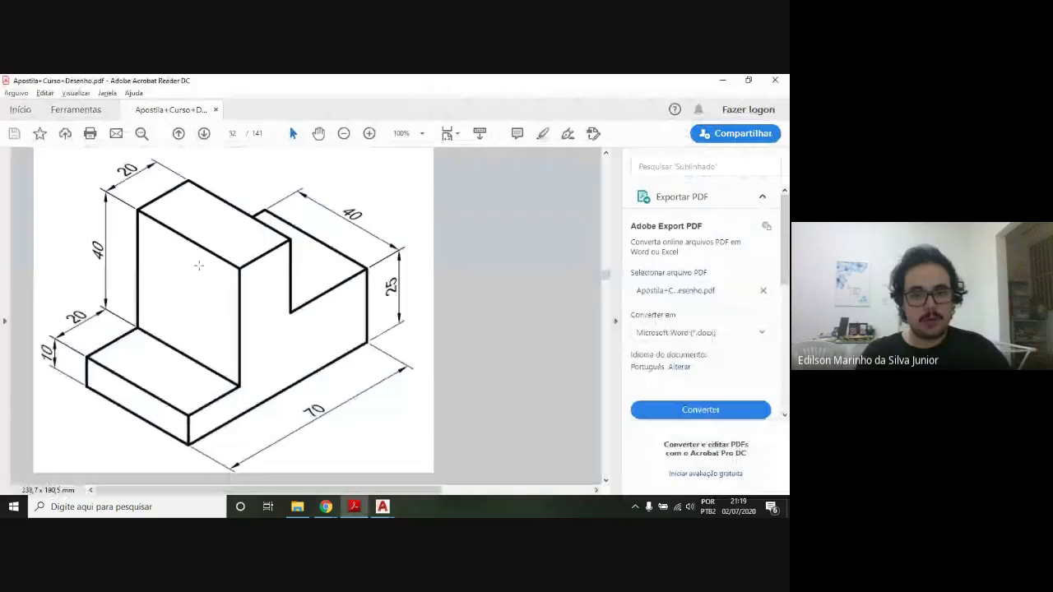
key(alt+Tab)
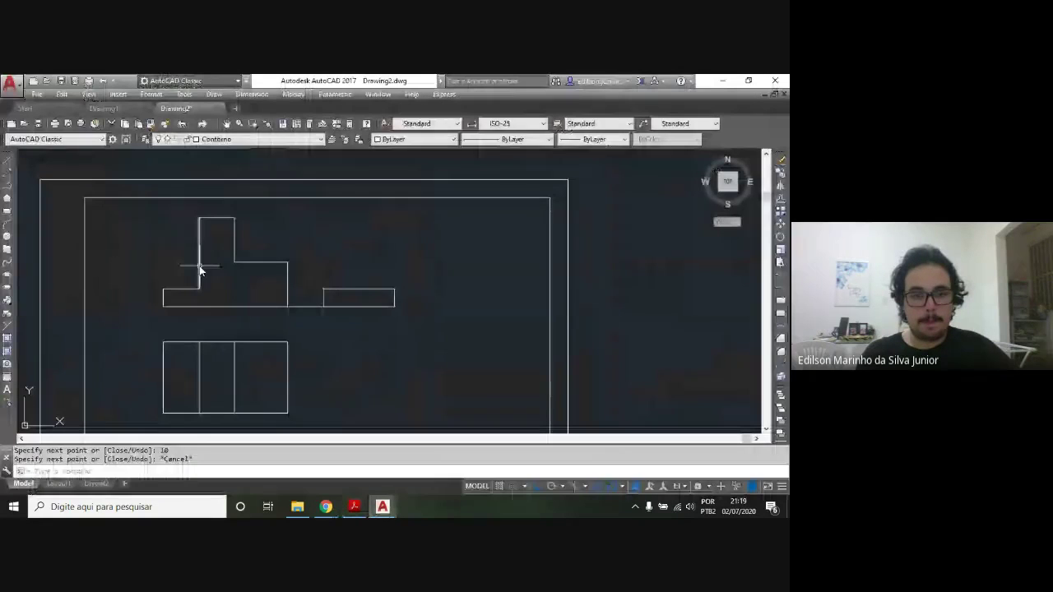
text(l)
key(Return)
click(323, 303)
text(40)
key(Return)
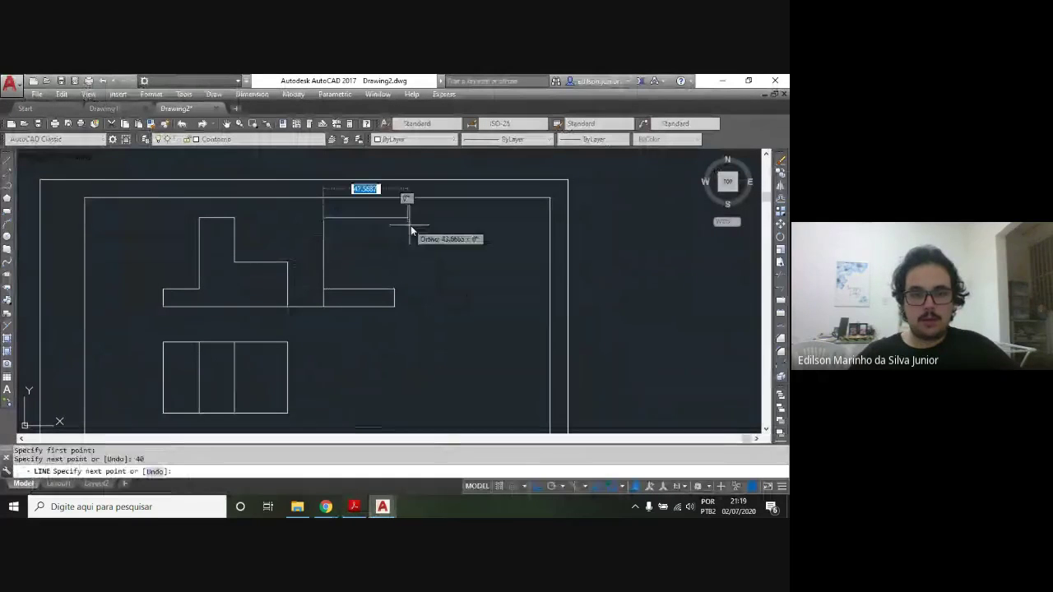
text(40)
key(Return)
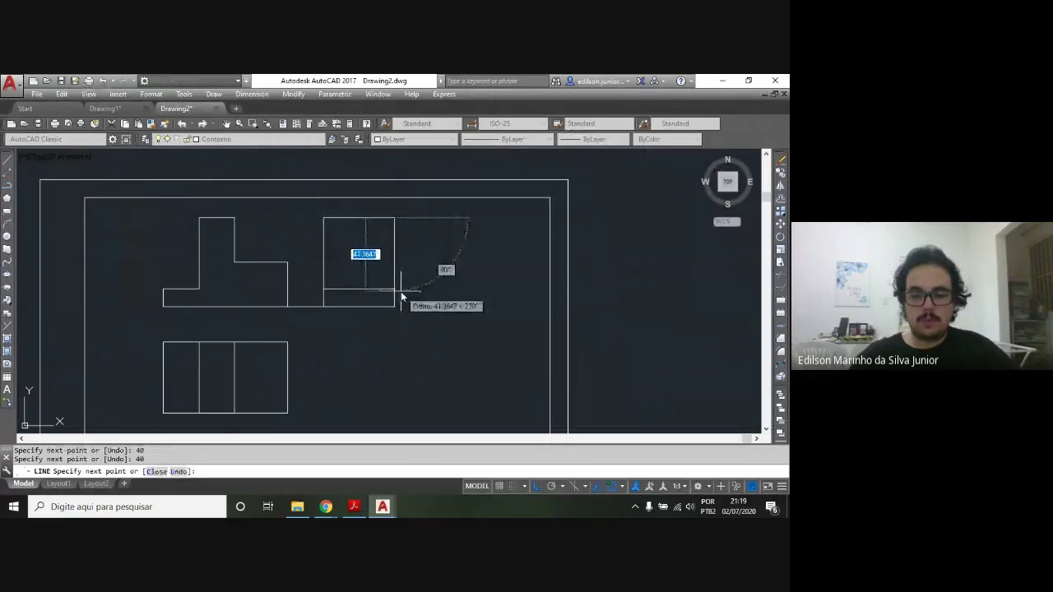
text(40)
key(Return)
key(Escape)
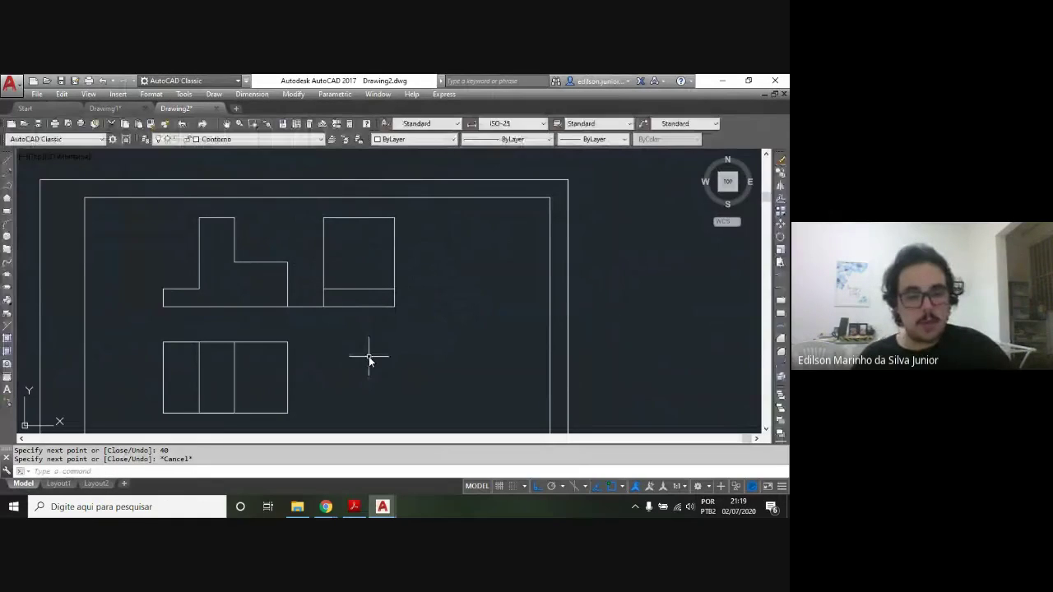
key(alt+Tab)
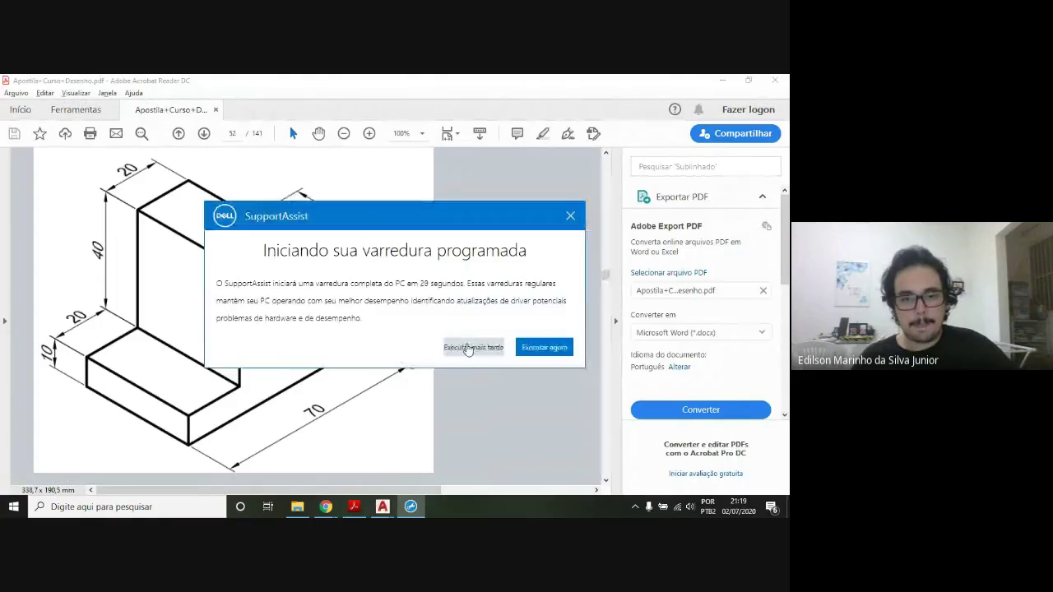
mouse_move(382, 507)
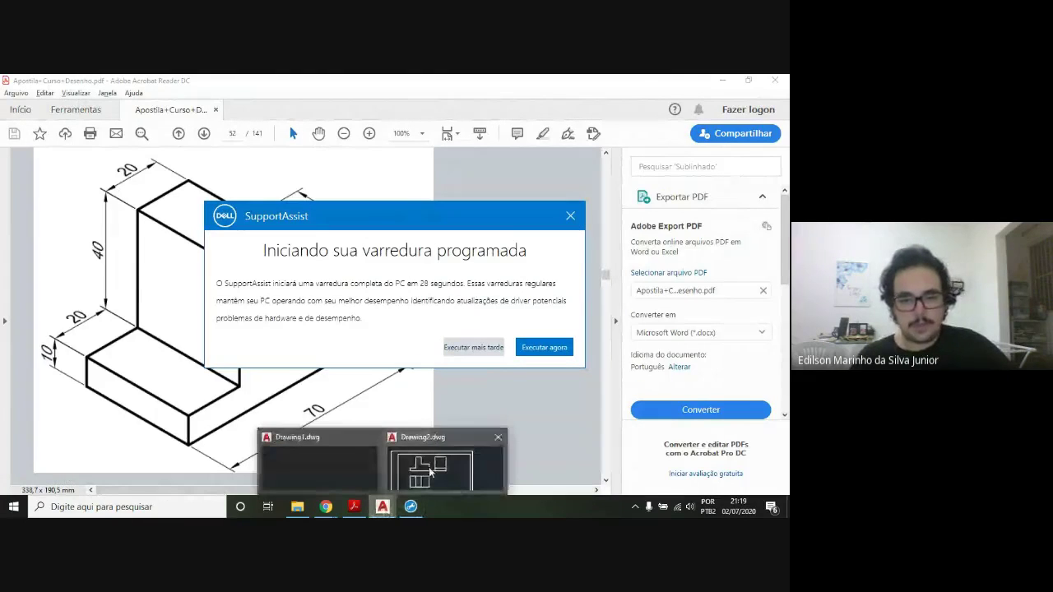
Bring Drawing2 back in front of the handout from the taskbar thumbnail
click(429, 471)
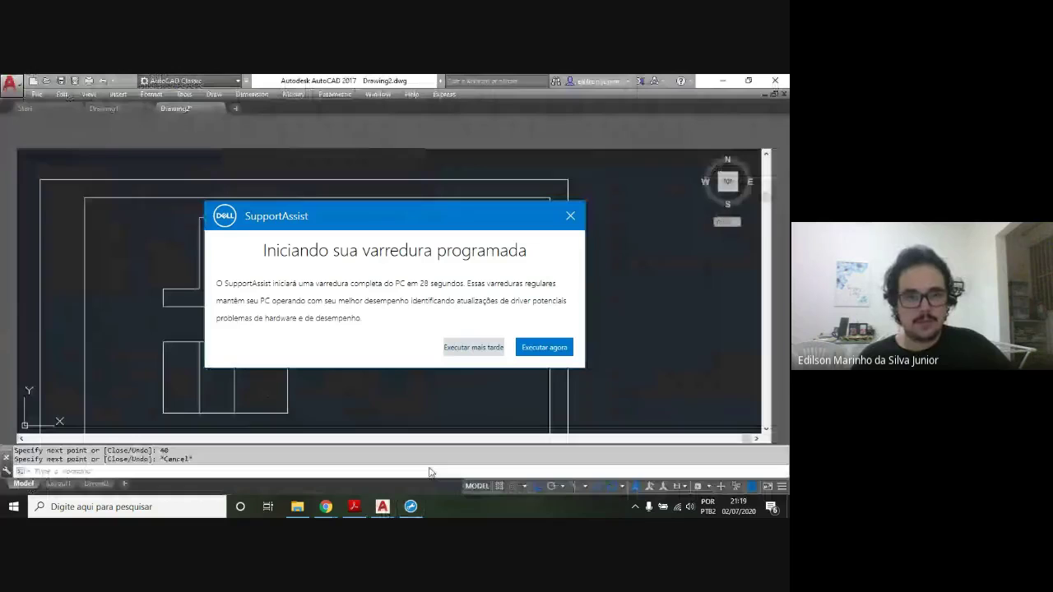
Postpone the SupportAssist scan and make invisivel the current layer
click(472, 348)
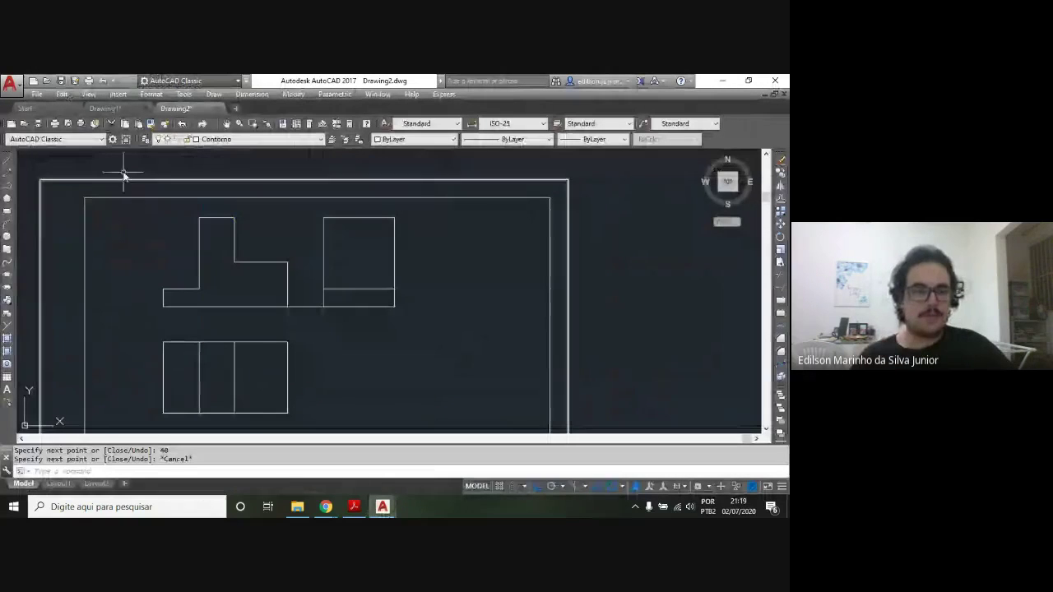
click(321, 140)
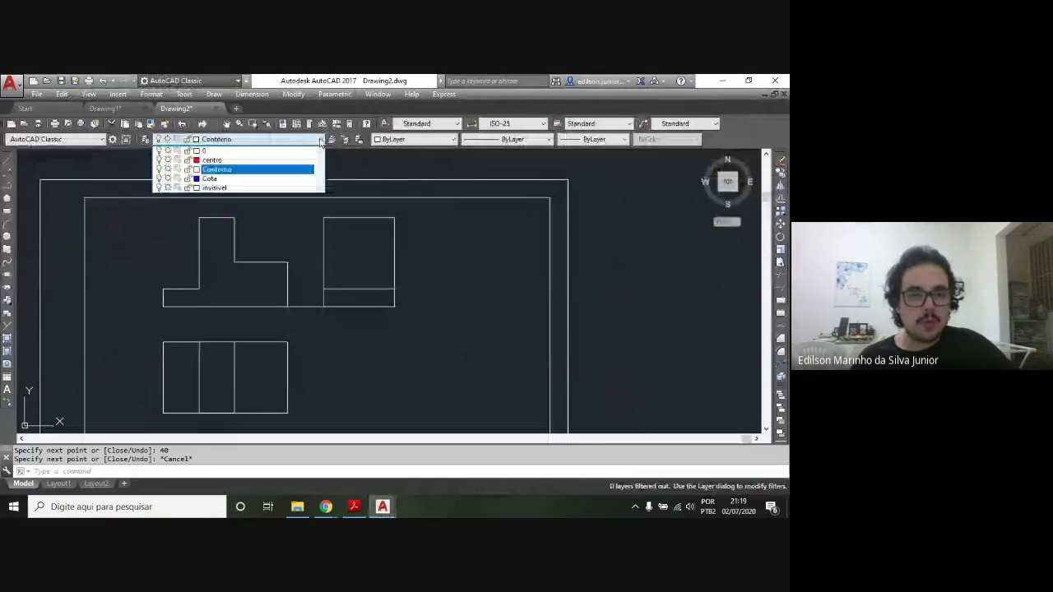
click(247, 170)
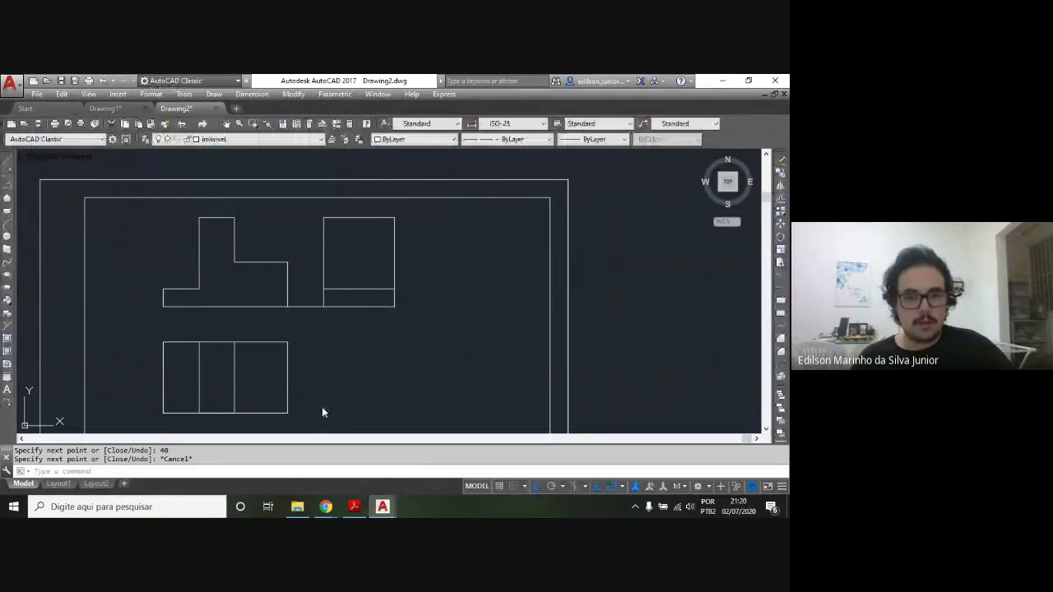
key(alt+Tab)
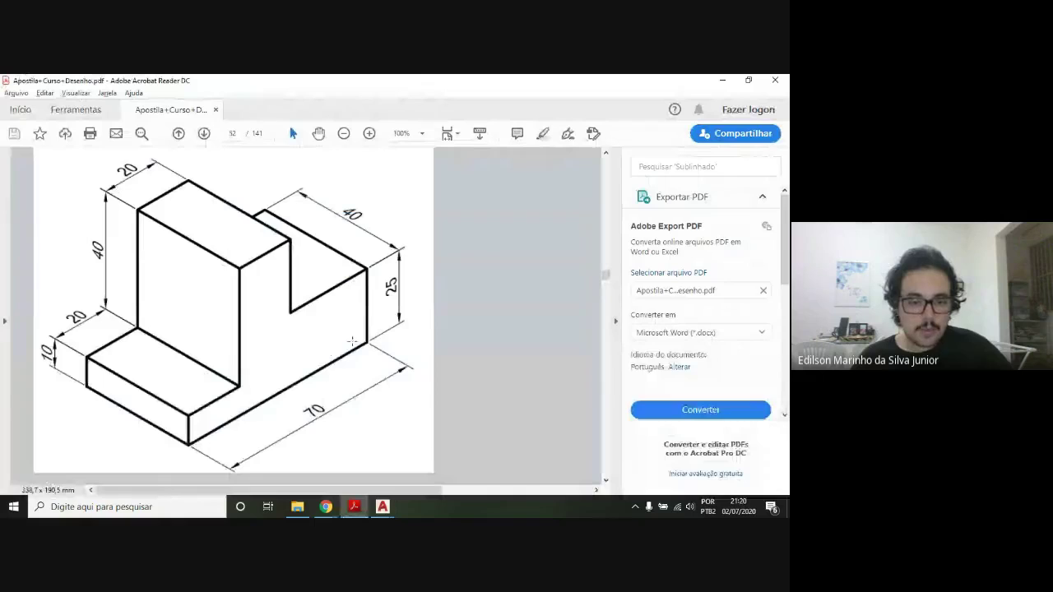
key(alt+Tab)
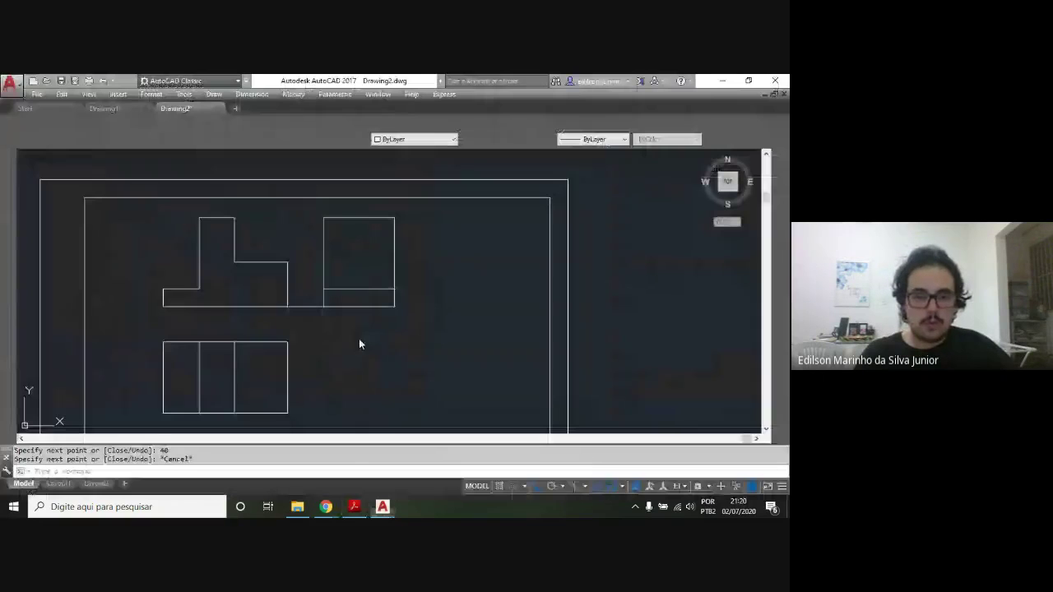
Draw a 40-unit hidden line across the side view from its left edge
text(l)
key(Return)
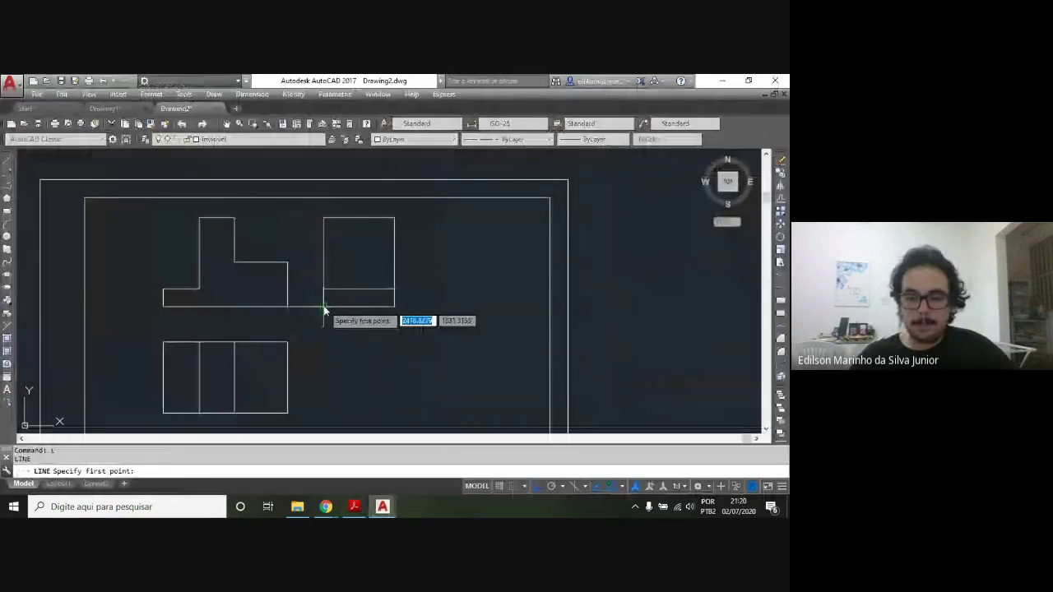
click(324, 309)
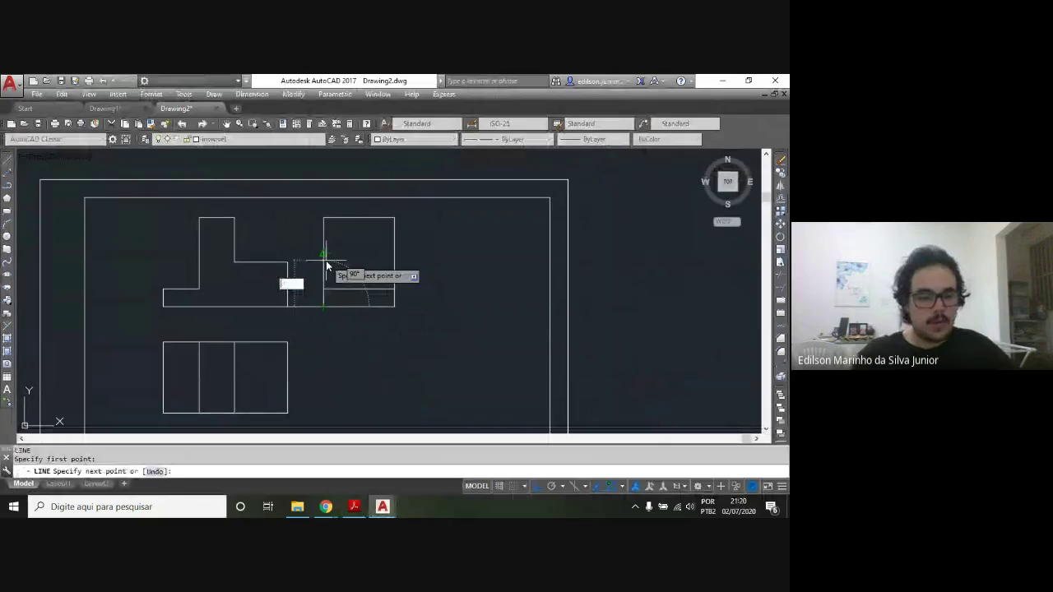
key(Escape)
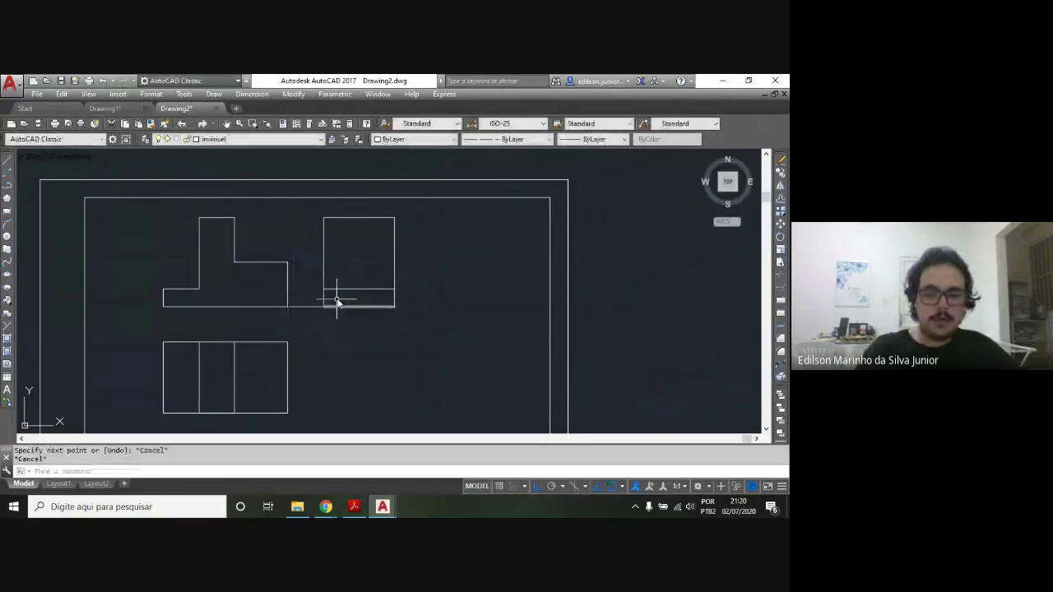
key(Return)
click(324, 254)
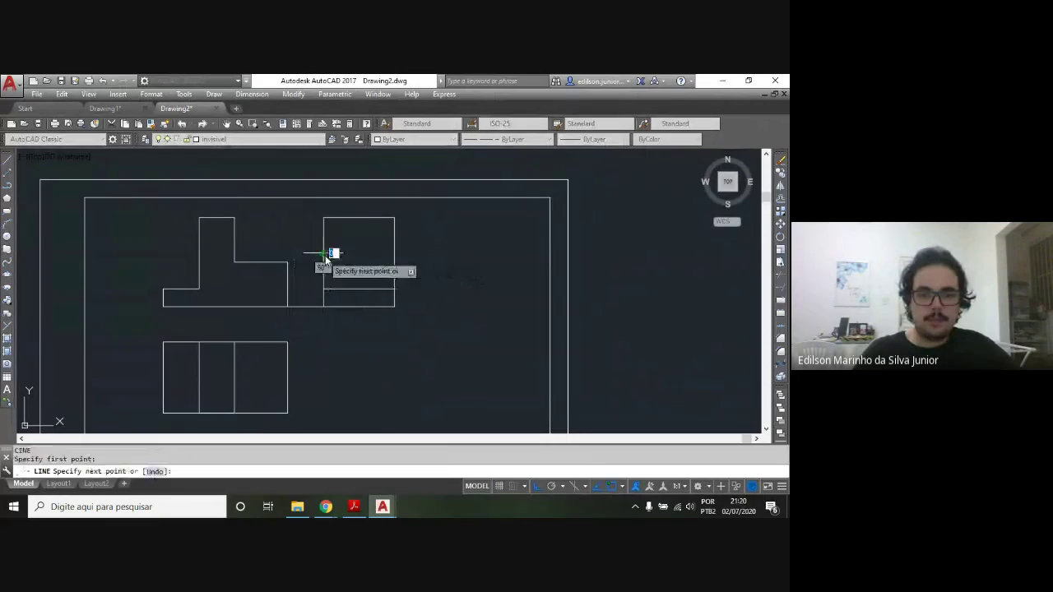
text(40)
key(Return)
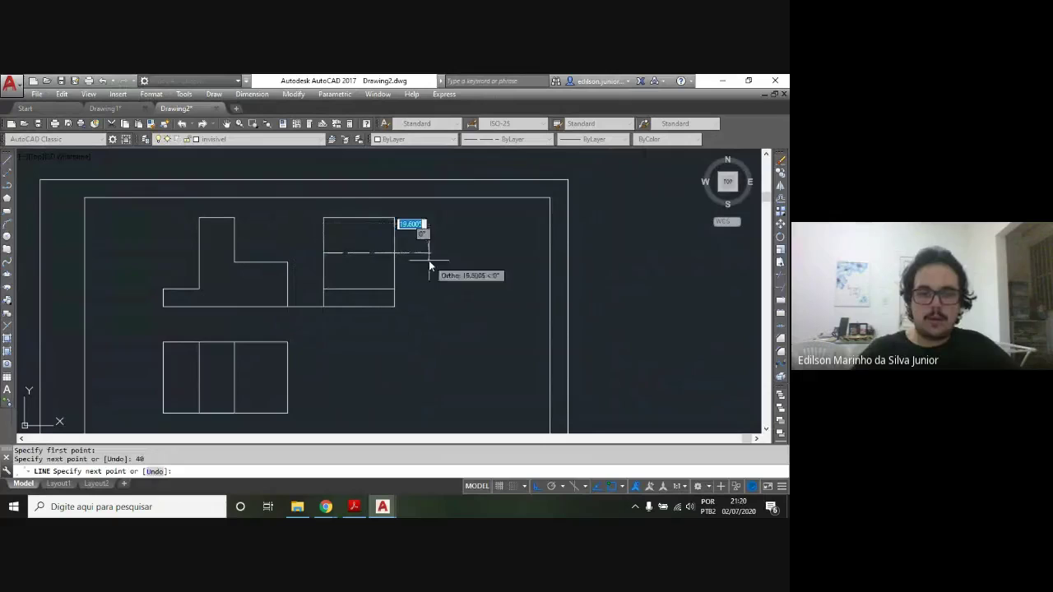
key(Escape)
Erase the stray line connecting the front and side views
scroll(354, 248, up, 3)
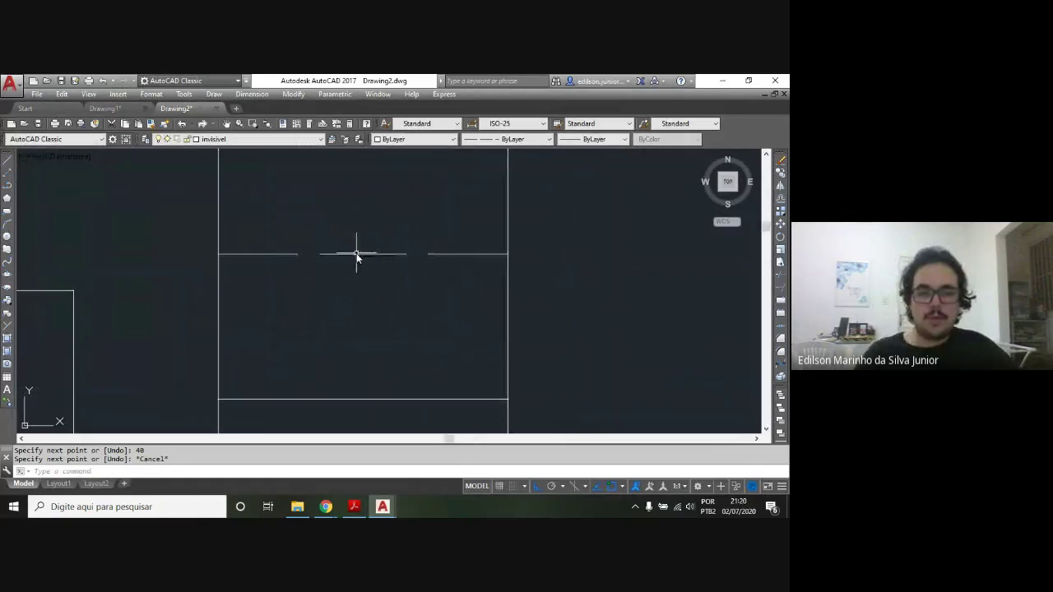
scroll(358, 251, down, 1)
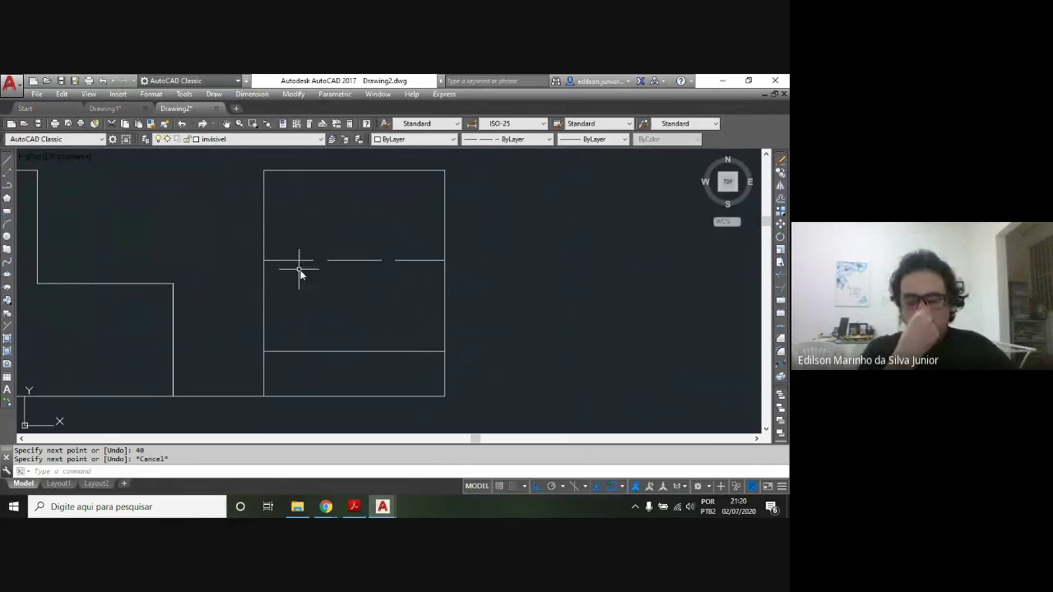
scroll(362, 264, down, 4)
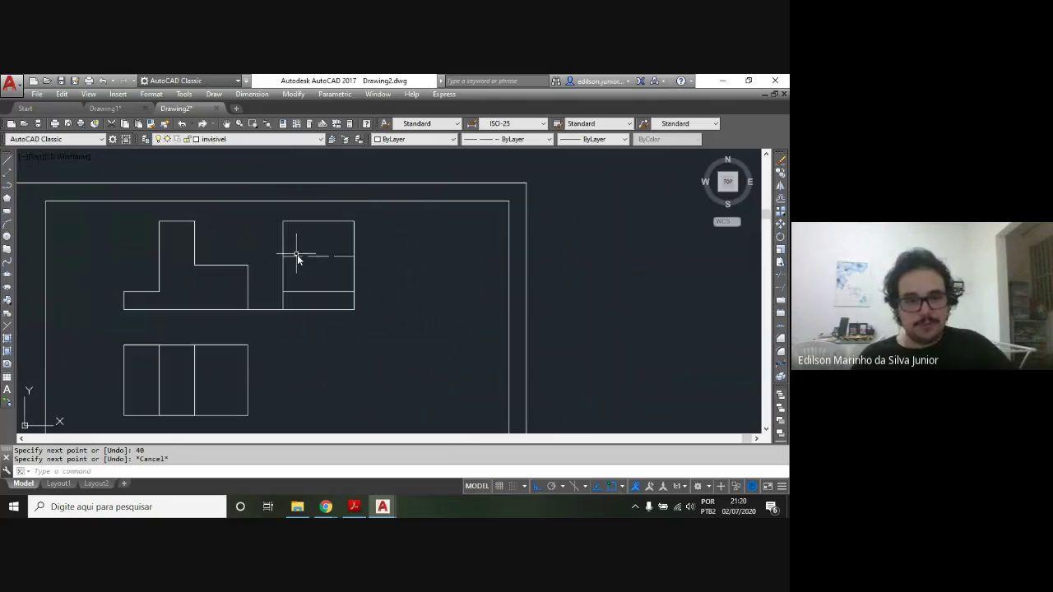
middle_drag(208, 284, 278, 285)
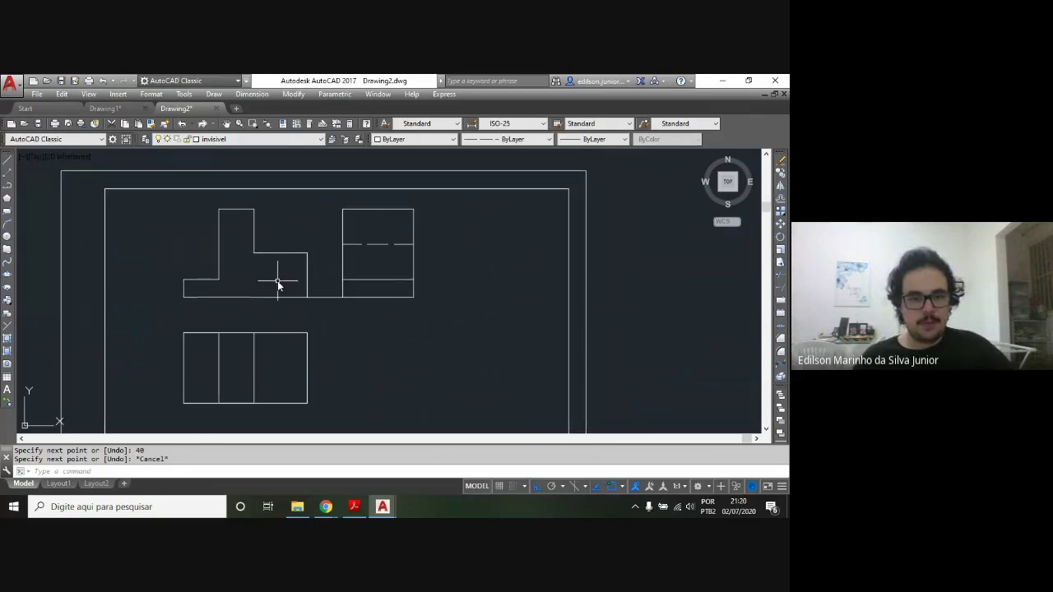
click(321, 299)
key(Delete)
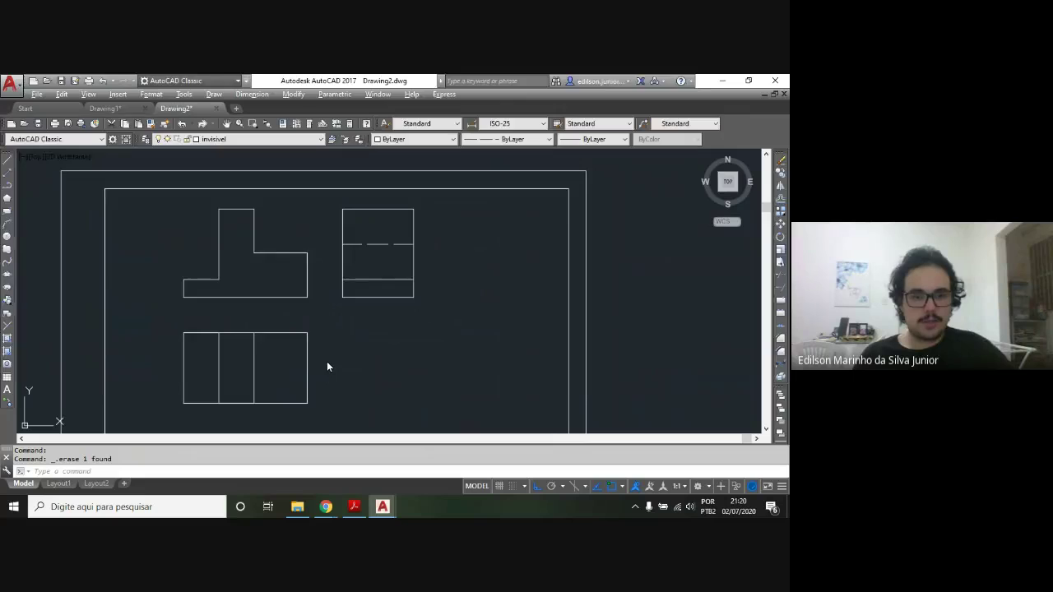
Check the isometric reference PDF and make the Cota layer current
key(alt+Tab)
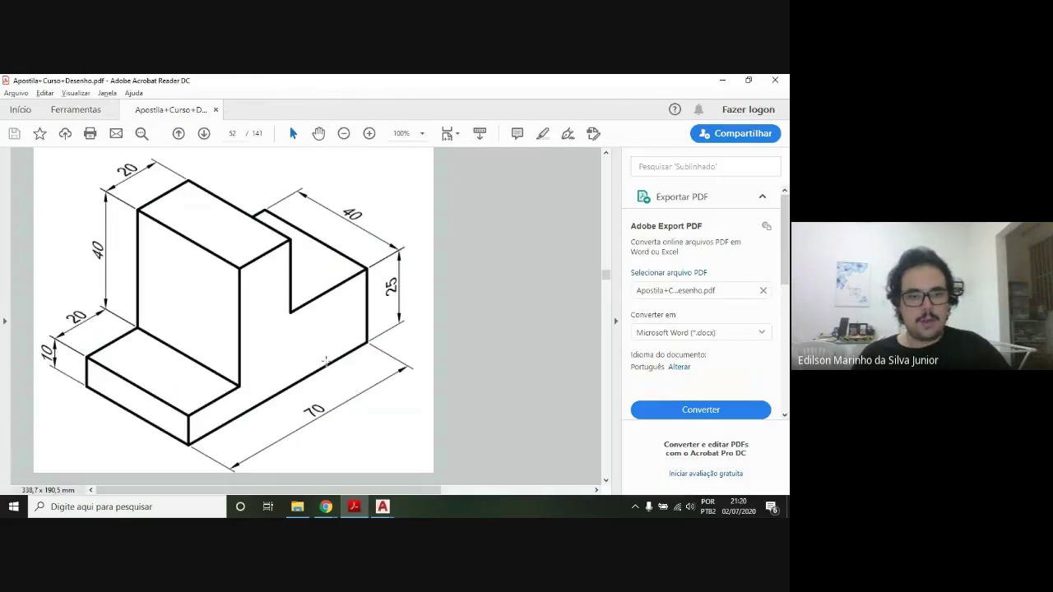
key(alt+Tab)
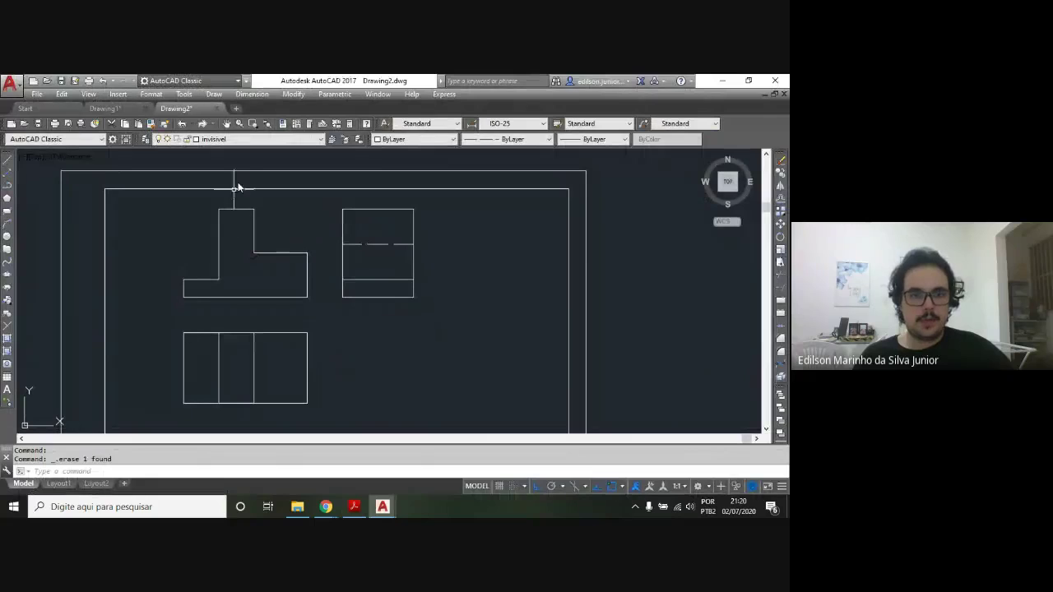
click(251, 94)
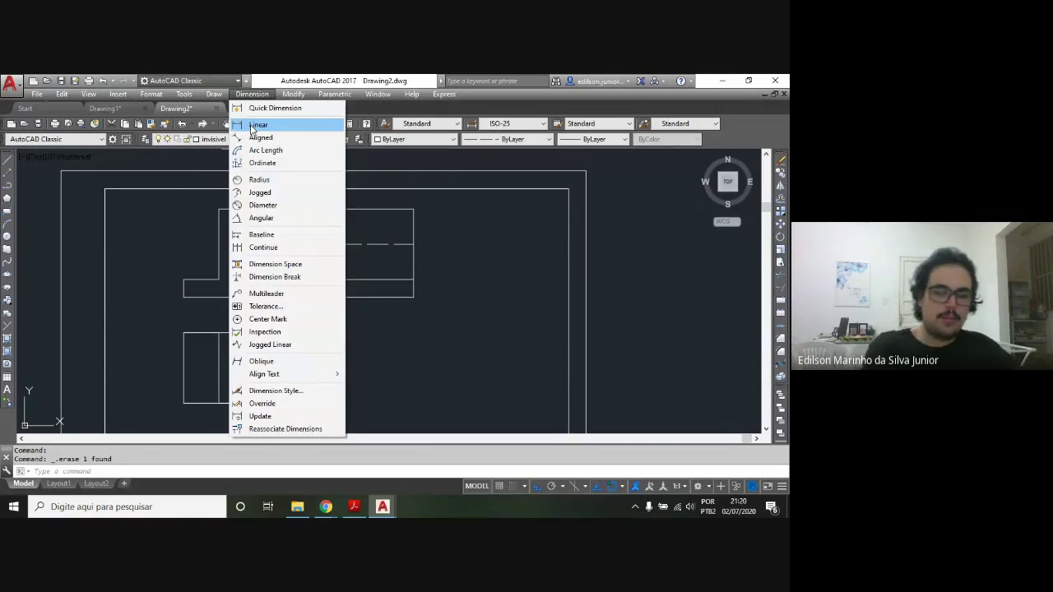
key(Escape)
click(318, 141)
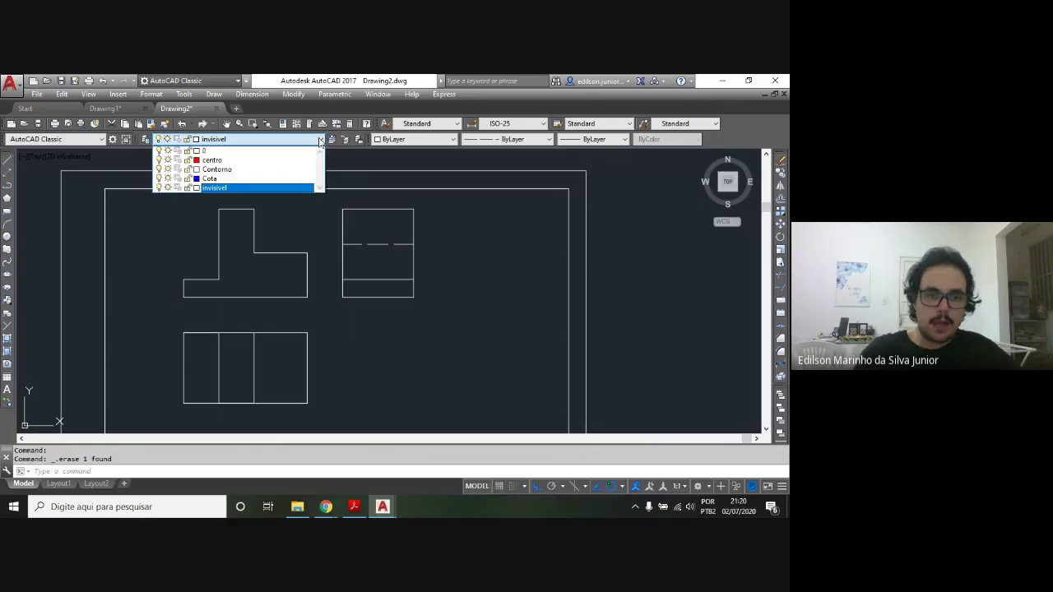
click(218, 181)
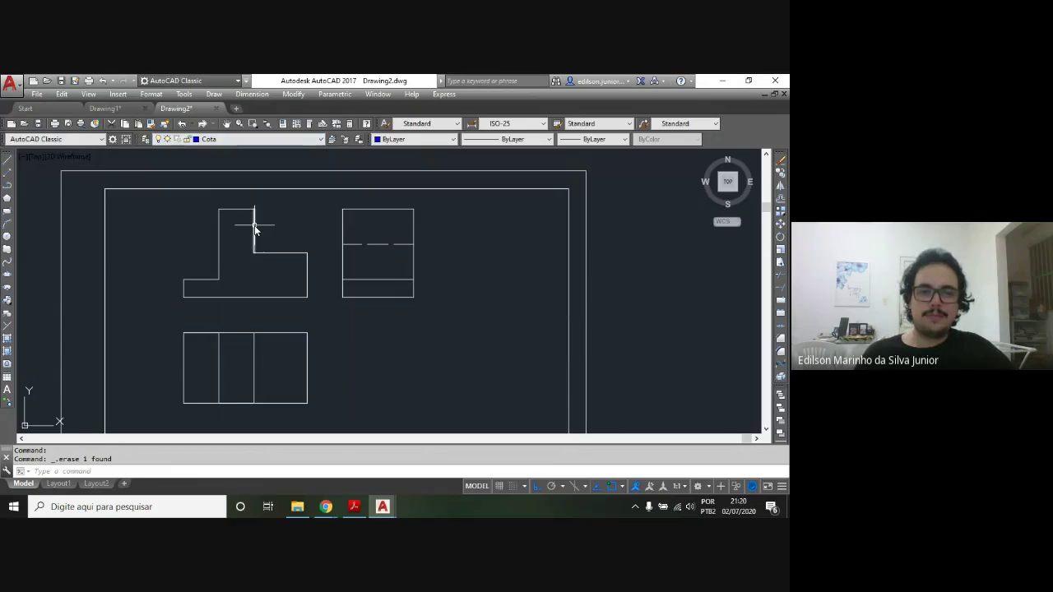
Add the 70 linear dimension below the top view's bottom edge
click(252, 94)
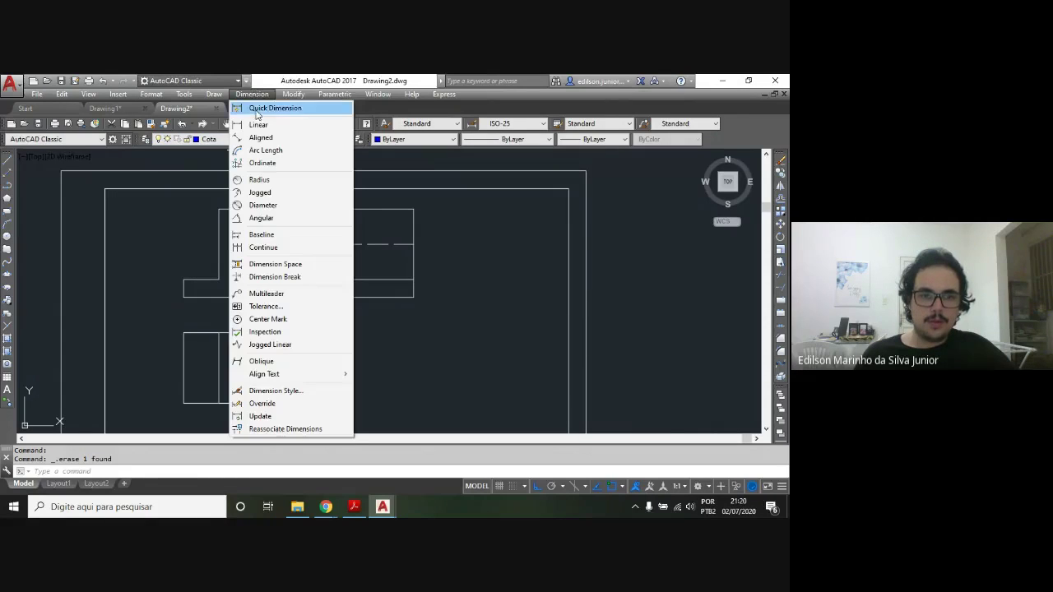
click(258, 125)
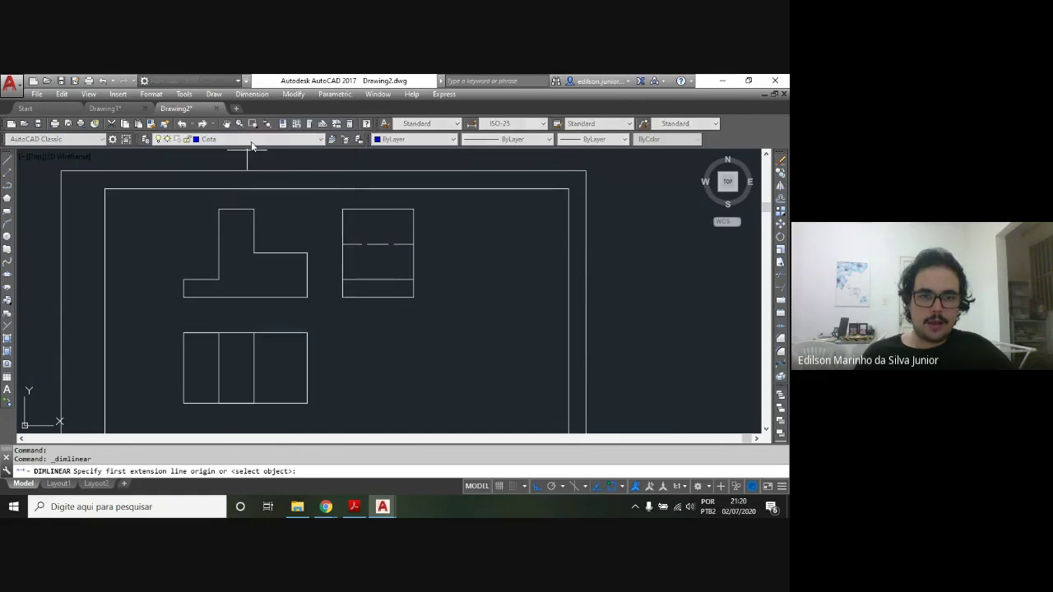
middle_drag(176, 325, 178, 224)
click(179, 306)
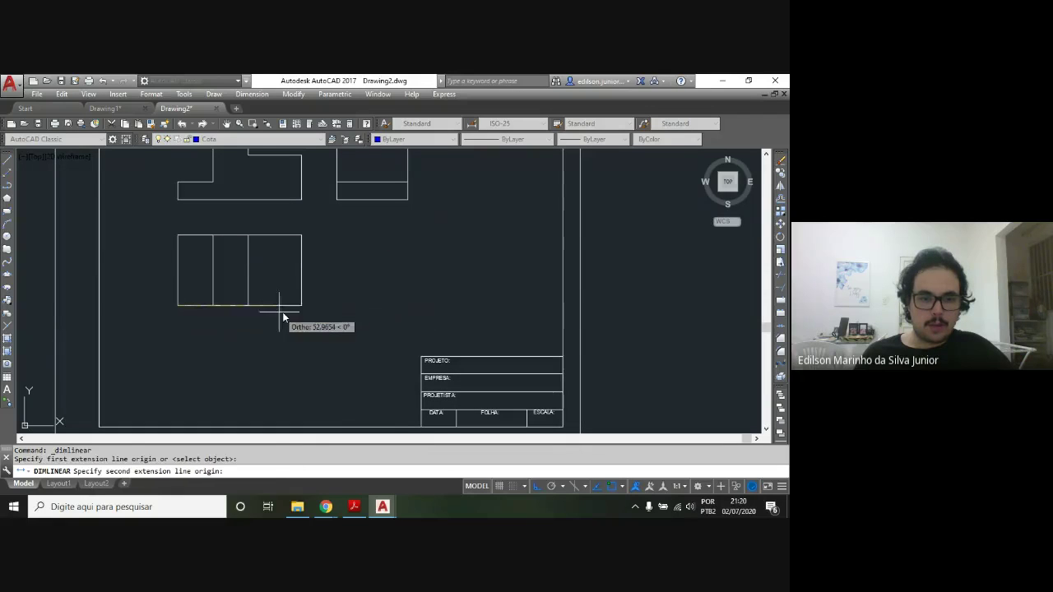
click(301, 306)
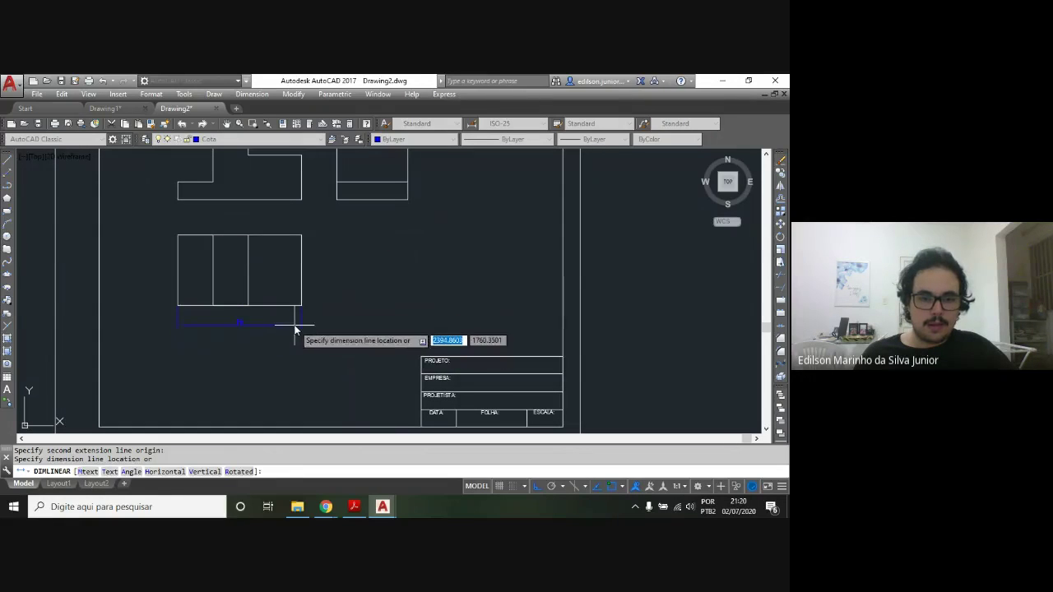
click(296, 316)
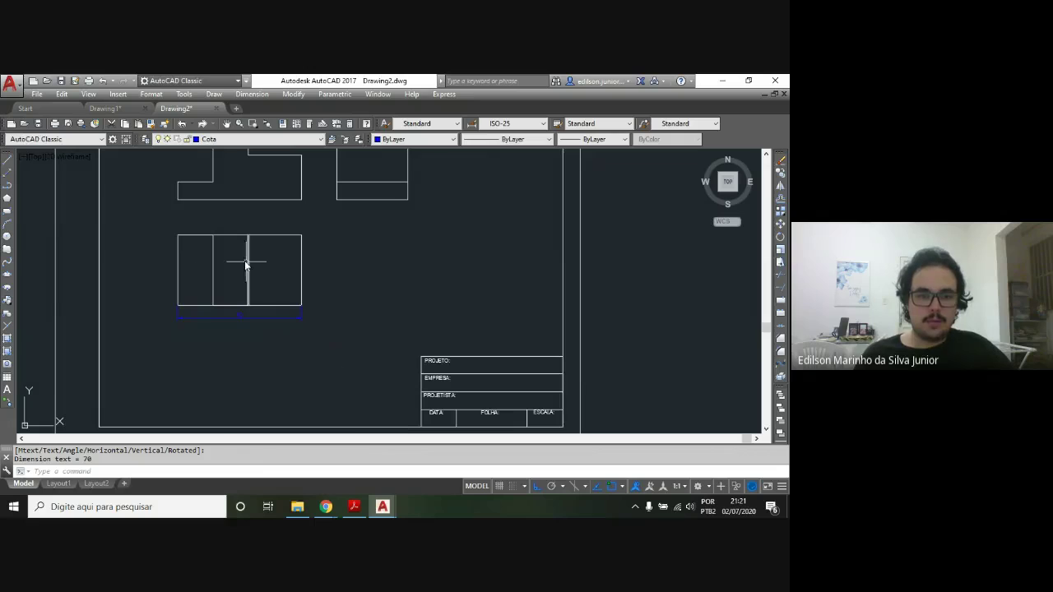
Dimension the top edge's 20 and 30 segments above the three-part view
click(184, 236)
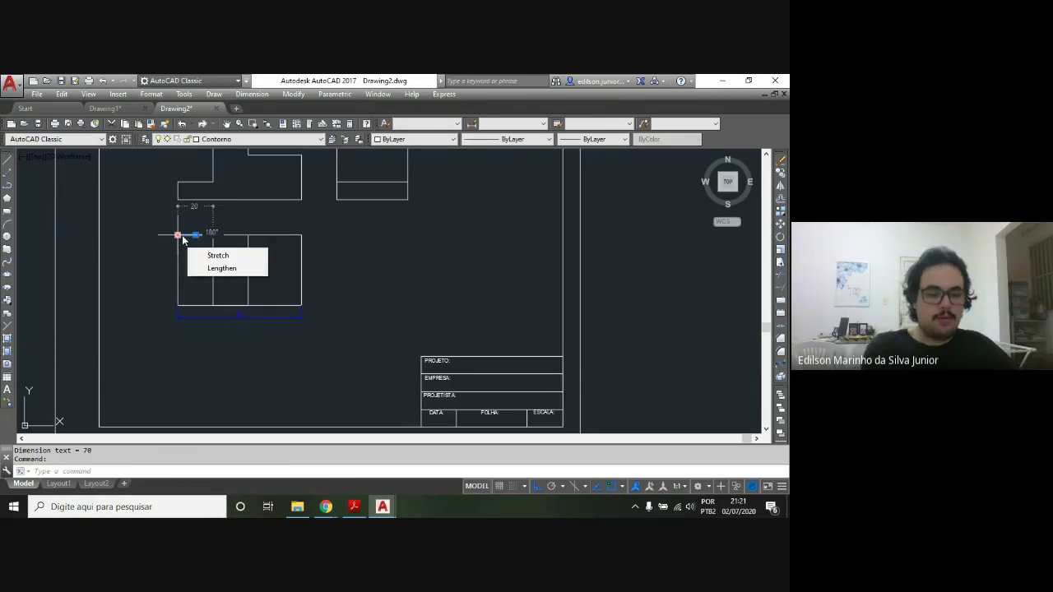
key(Return)
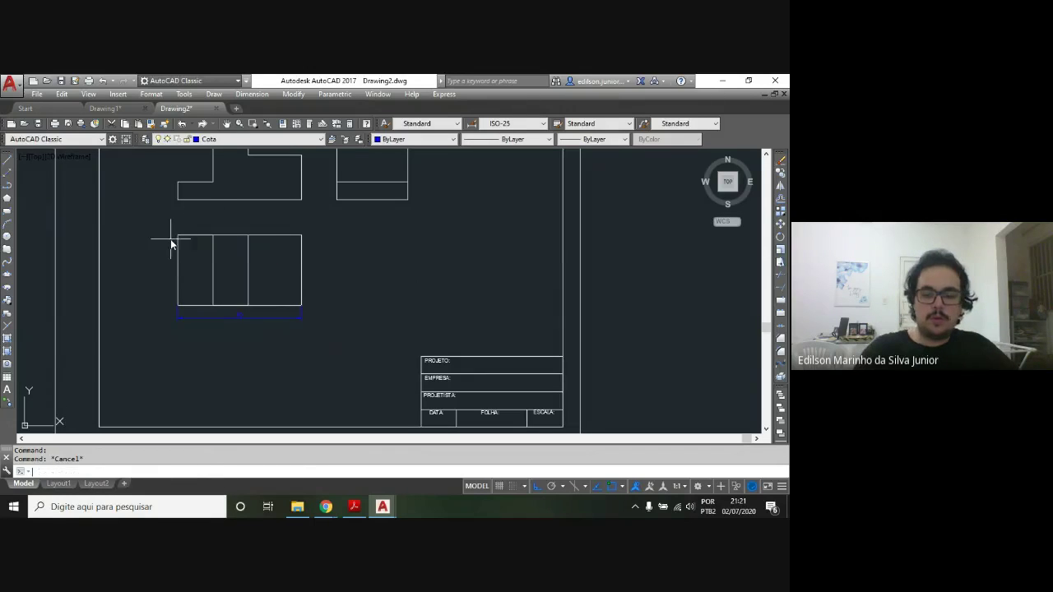
click(178, 237)
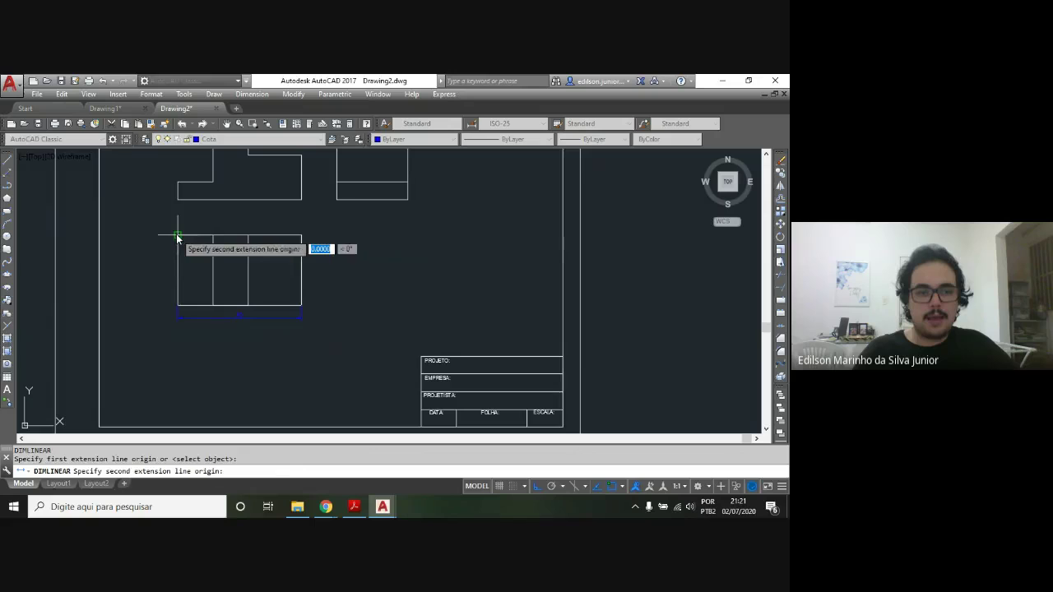
click(213, 236)
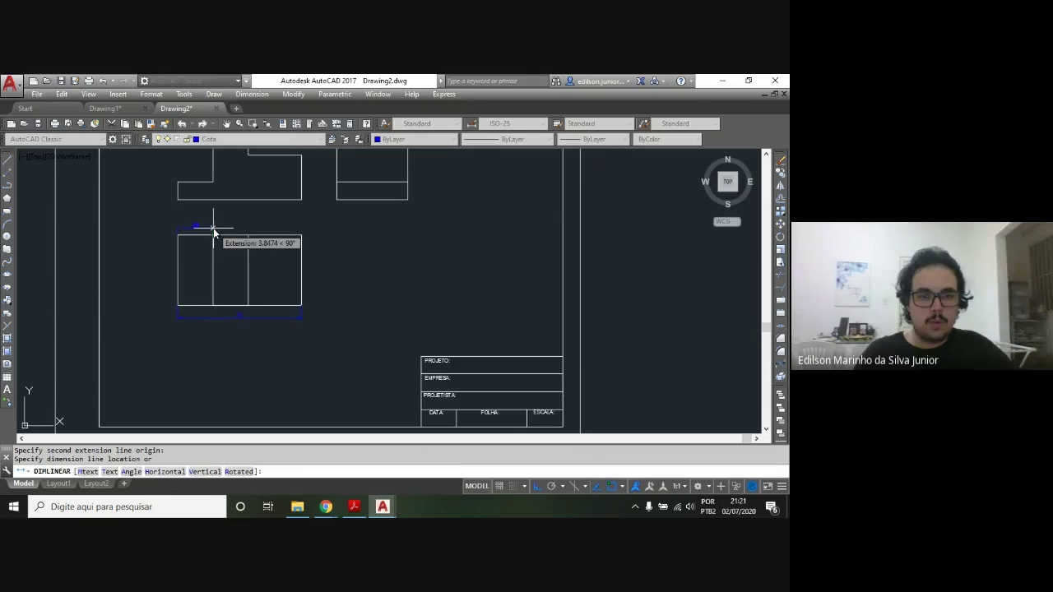
click(213, 228)
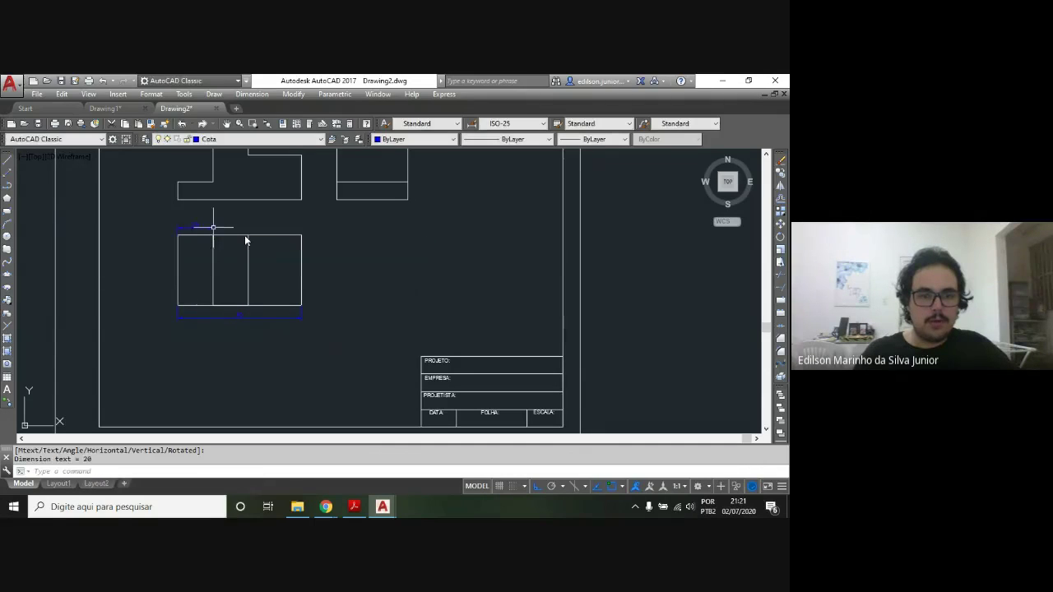
key(Return)
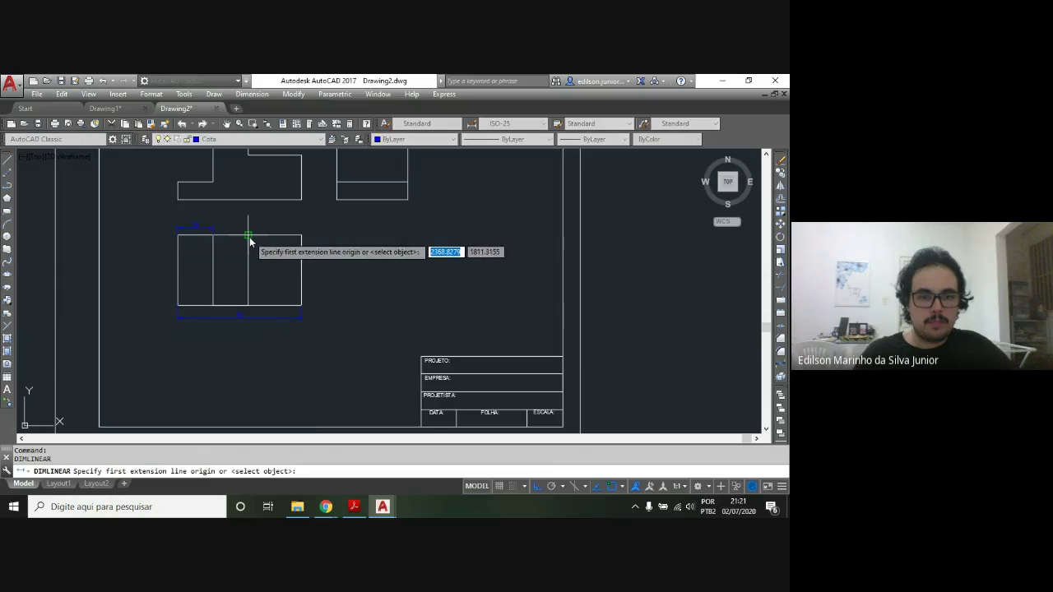
click(249, 236)
click(301, 236)
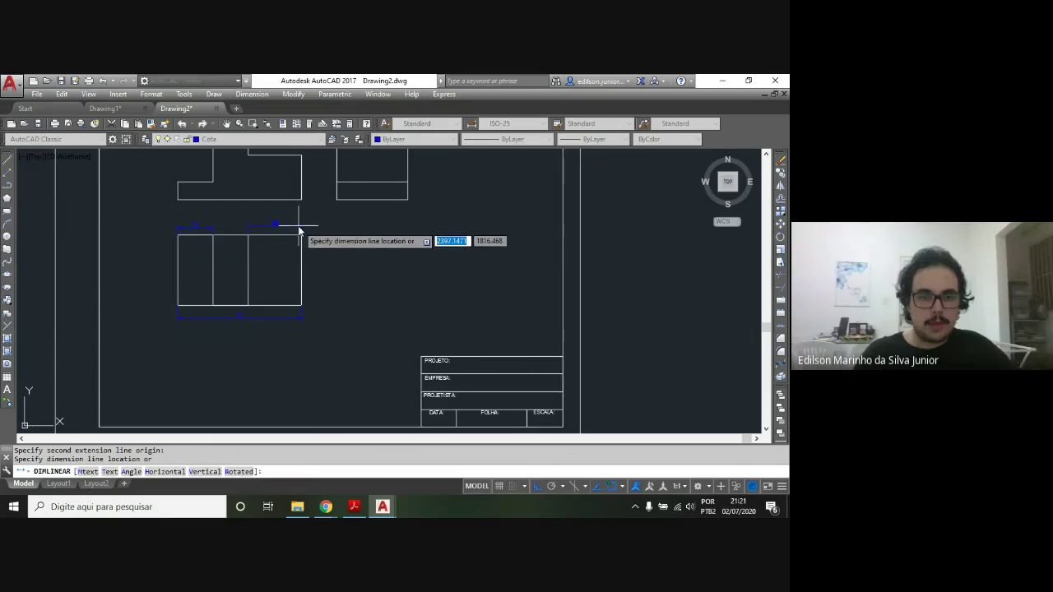
click(288, 224)
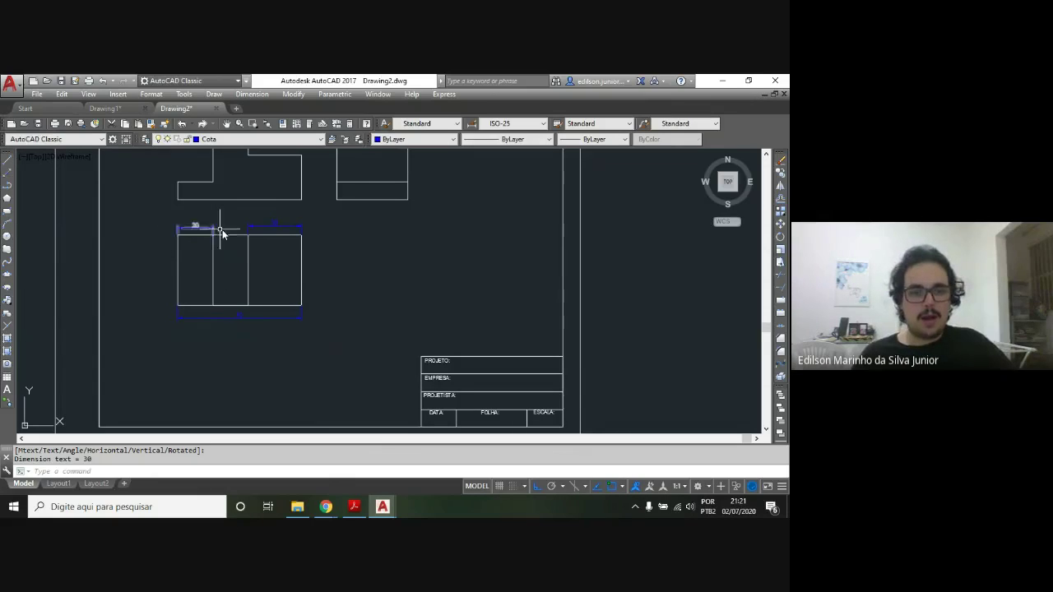
middle_drag(259, 231, 233, 290)
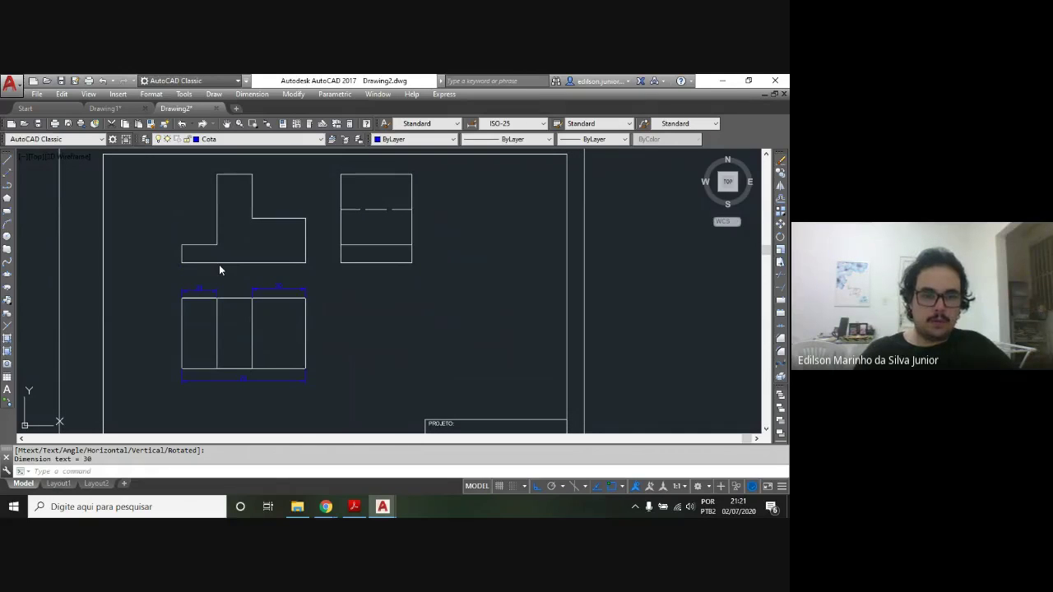
Dimension the side view with a vertical 10 height and a horizontal 40 width
key(Return)
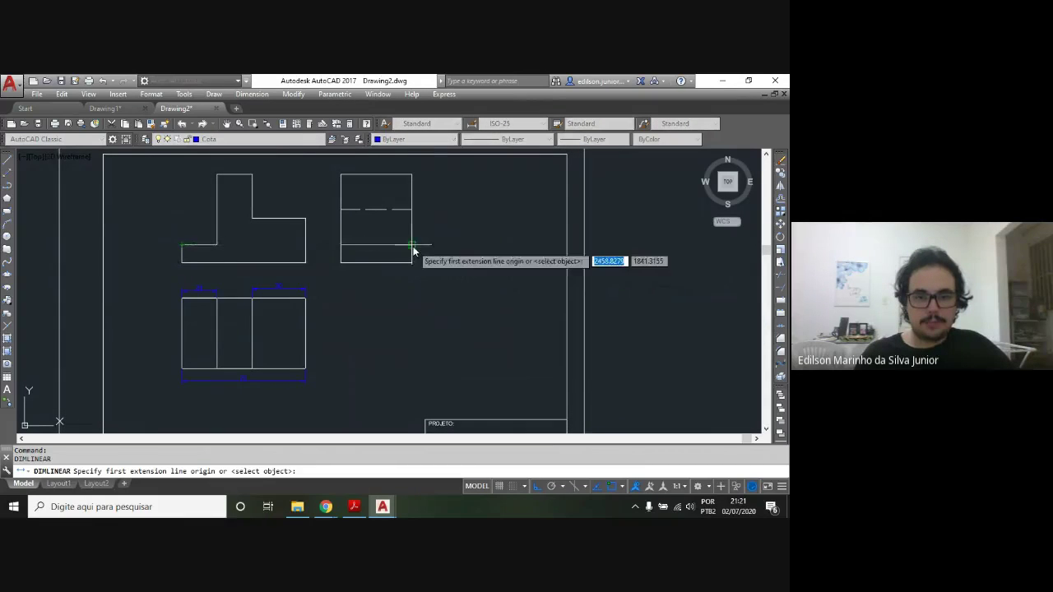
click(411, 249)
click(412, 265)
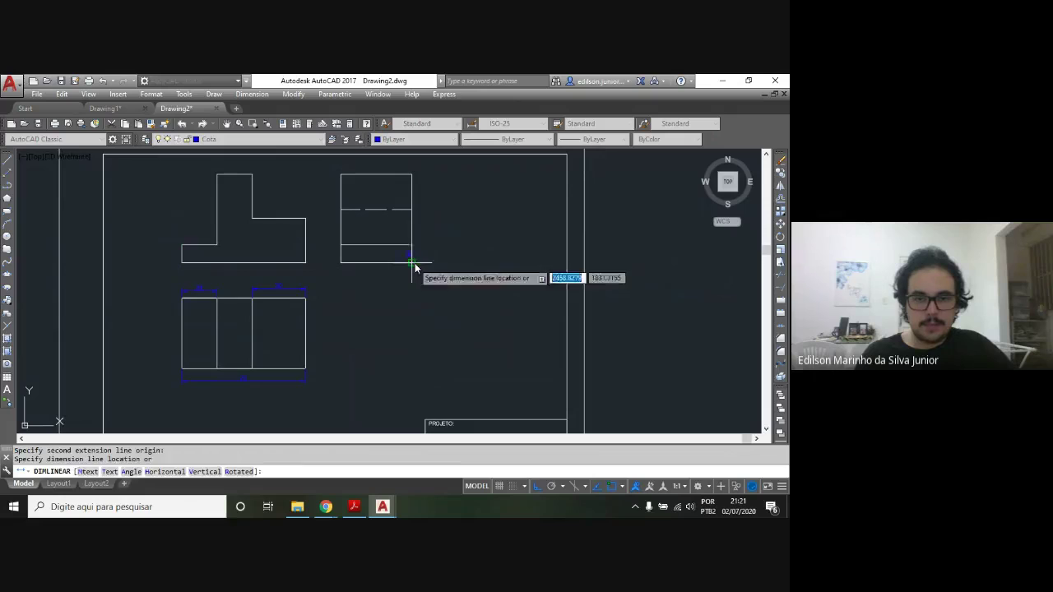
click(423, 265)
key(Return)
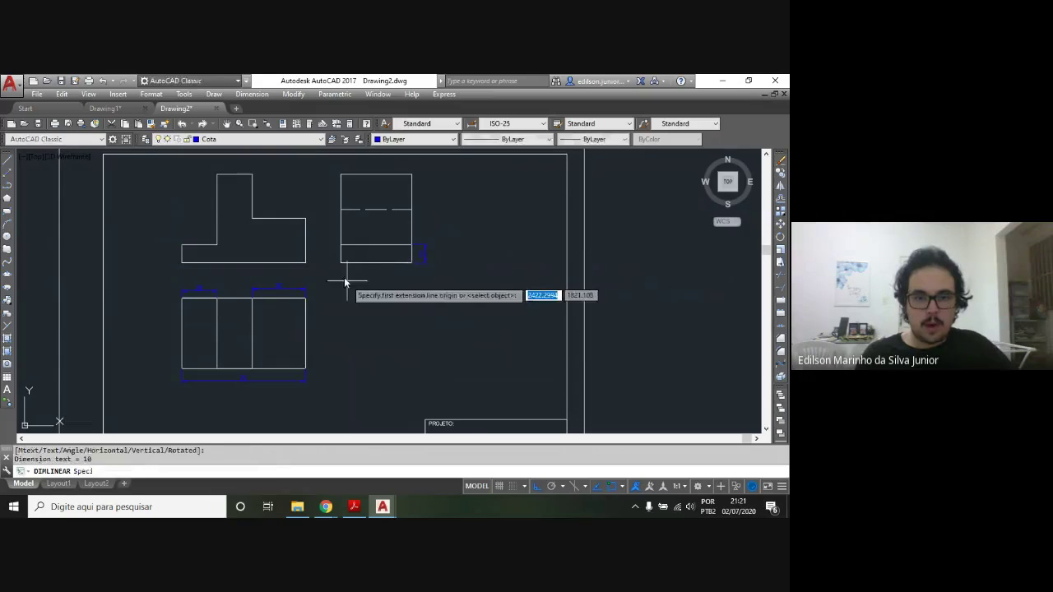
click(340, 264)
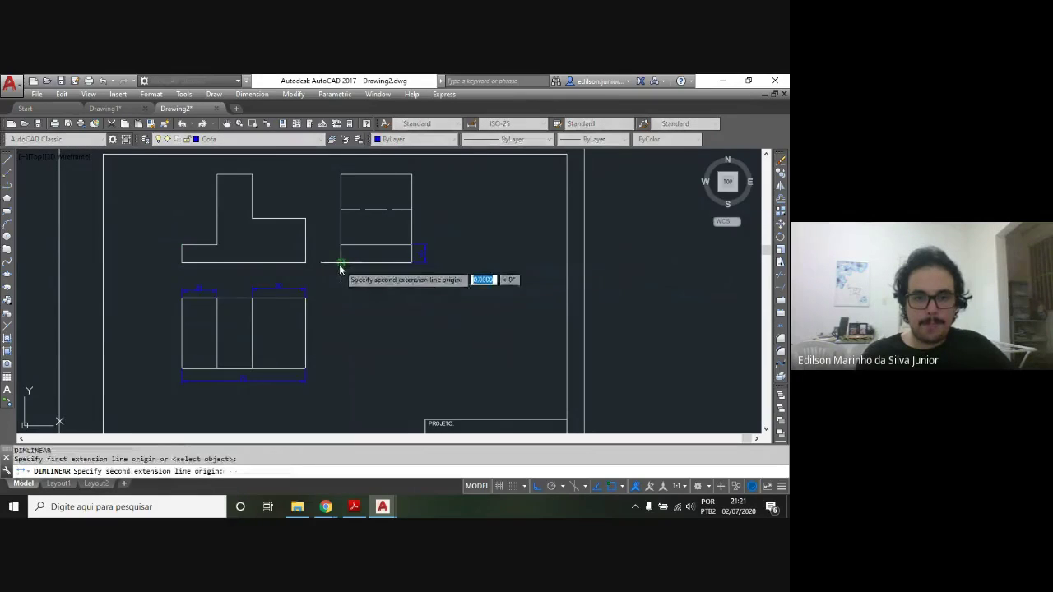
click(413, 264)
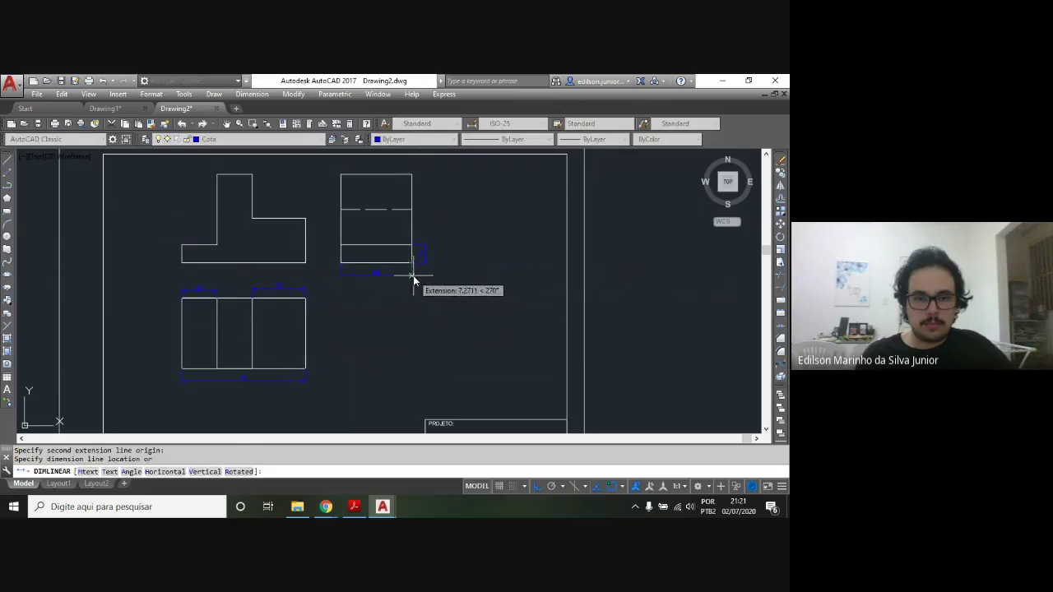
click(413, 274)
Add a vertical 40 dimension to the right of the three-part view
key(Return)
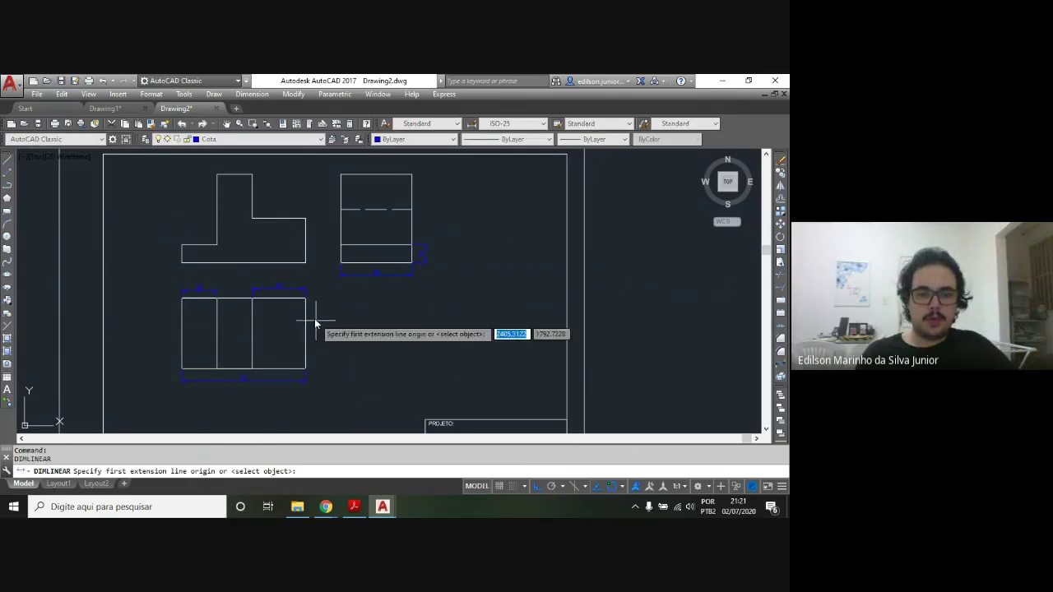
scroll(305, 300, up, 2)
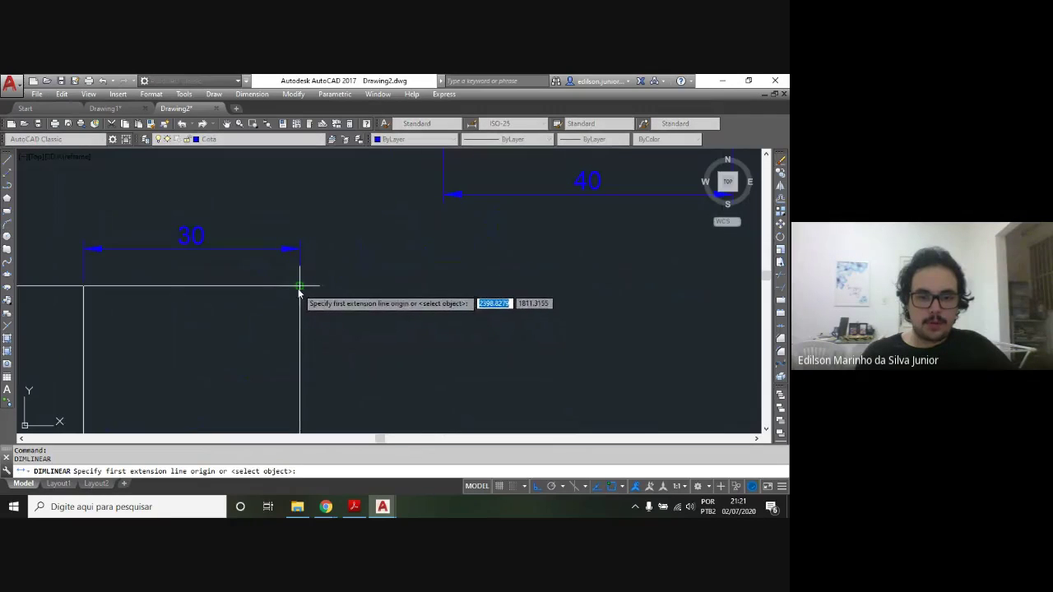
click(302, 287)
scroll(301, 294, down, 2)
scroll(301, 399, up, 2)
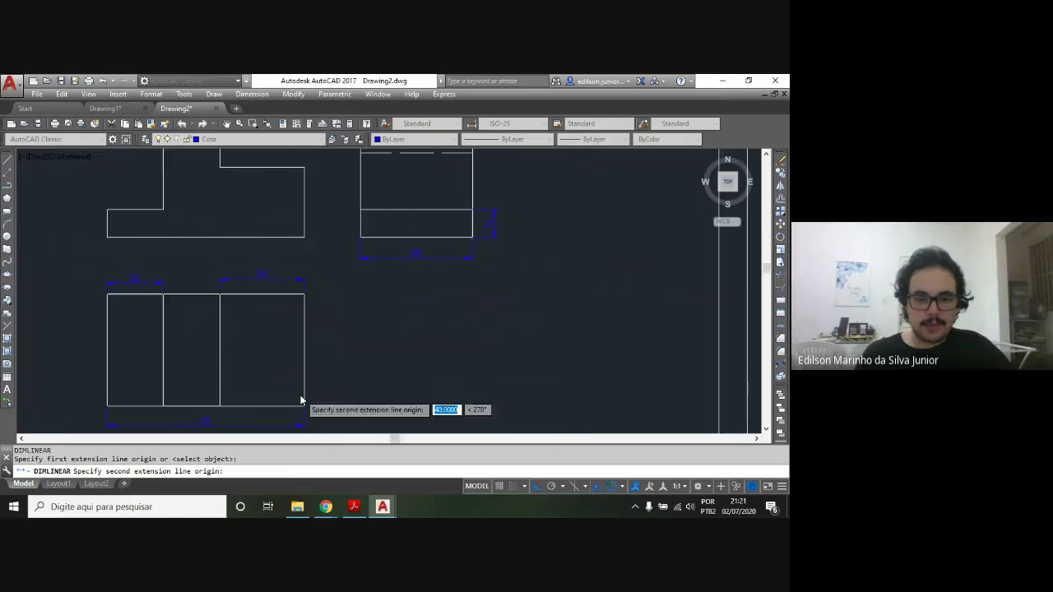
scroll(300, 354, up, 3)
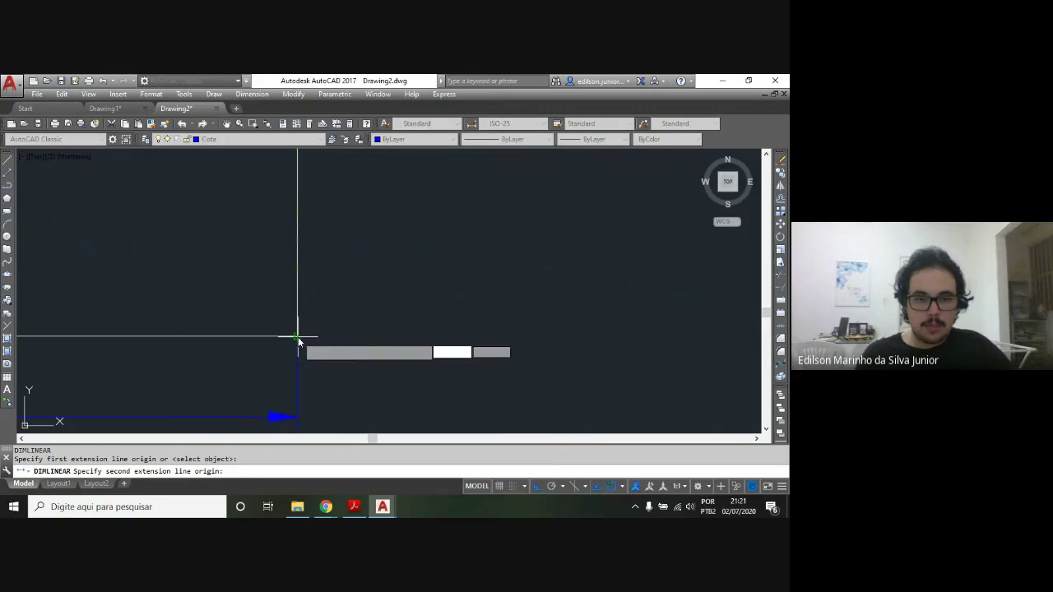
click(299, 337)
click(367, 328)
scroll(432, 234, down, 4)
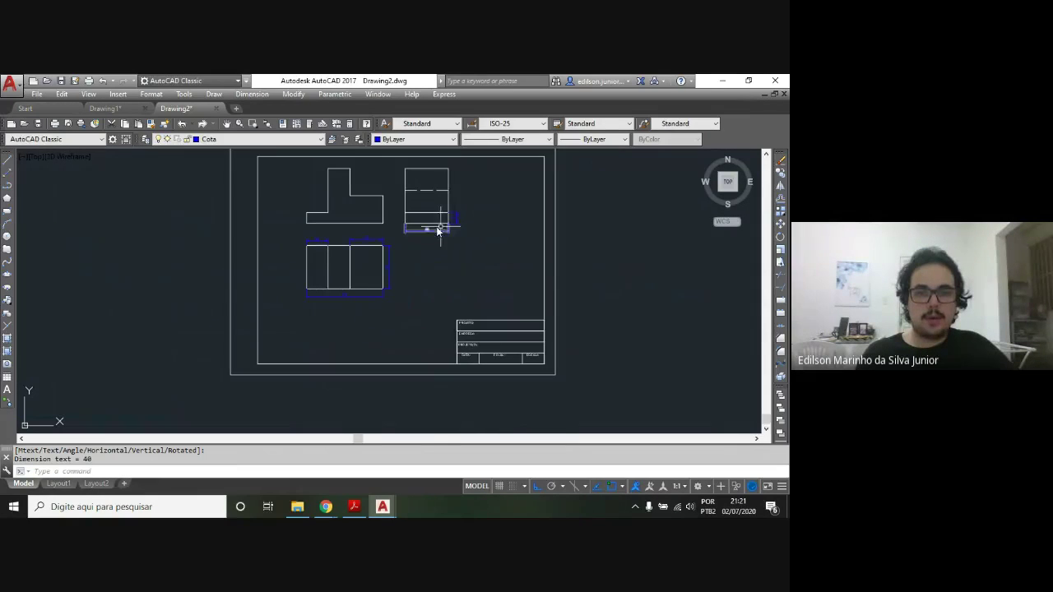
scroll(434, 230, up, 4)
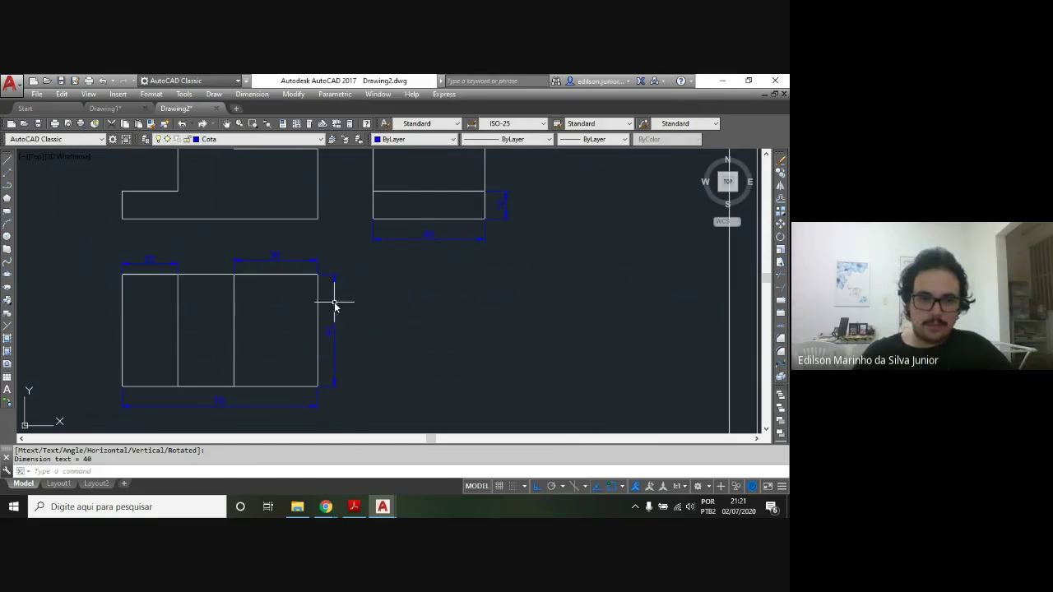
mouse_move(200, 298)
middle_down()
mouse_move(239, 360)
mouse_move(249, 319)
middle_up()
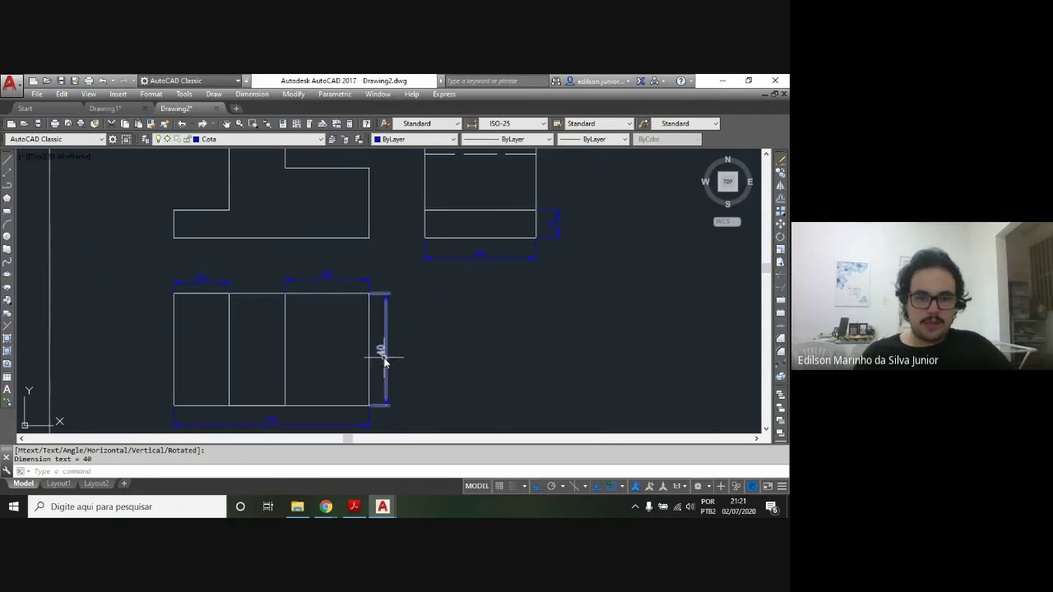
mouse_move(260, 223)
middle_down()
mouse_move(304, 299)
mouse_move(288, 269)
middle_up()
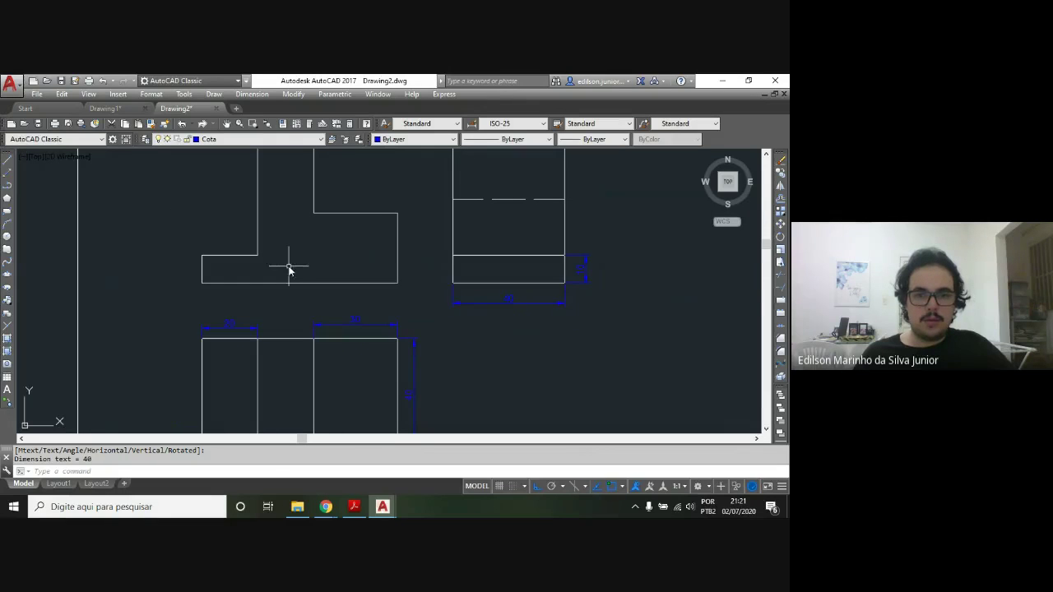
Add a vertical 25 dimension to the front view's right step
click(251, 94)
click(257, 125)
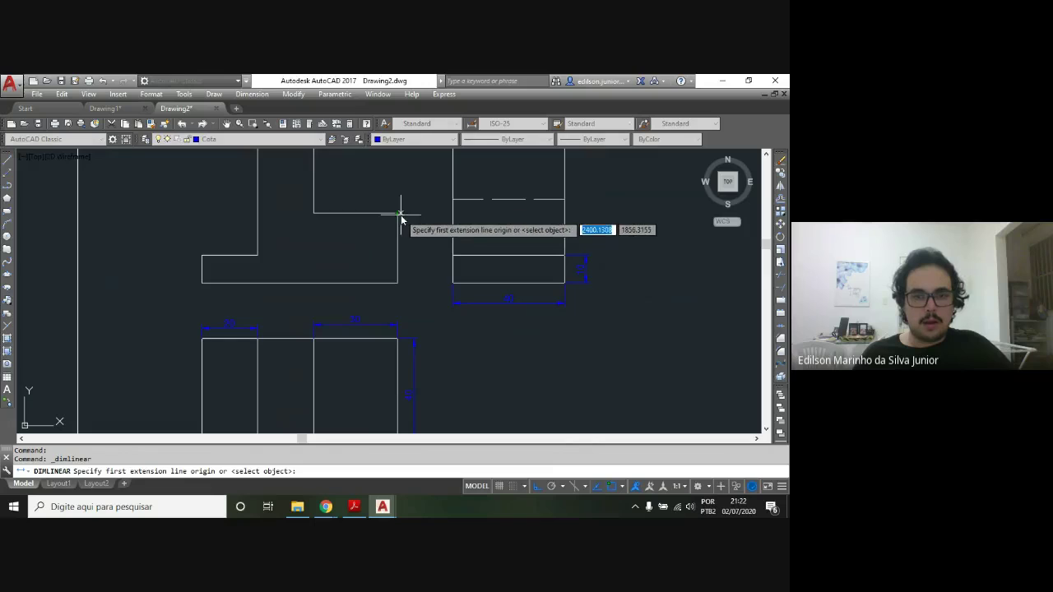
click(398, 214)
click(398, 283)
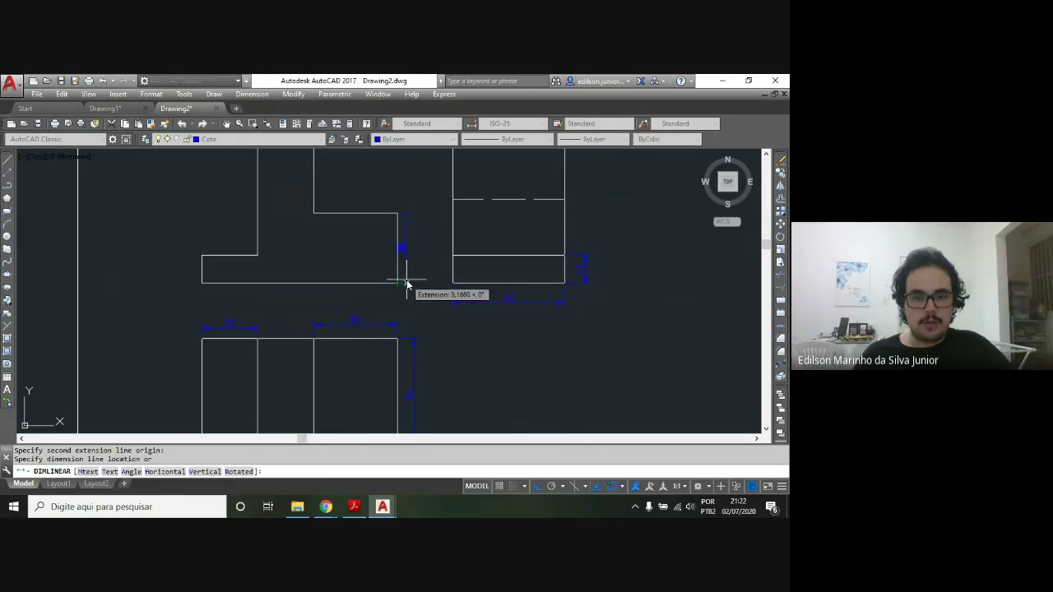
click(417, 283)
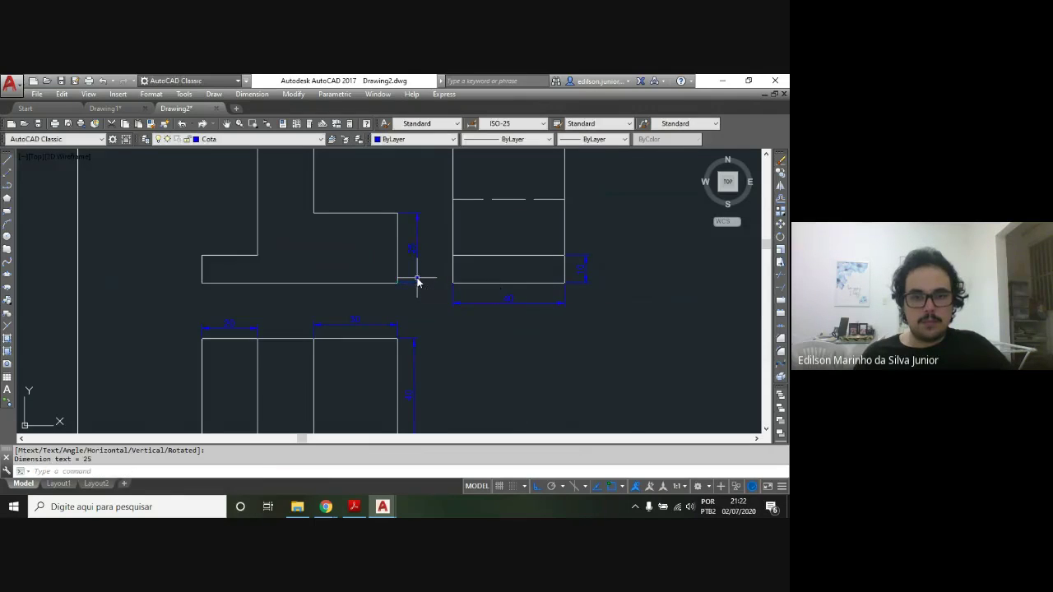
scroll(330, 255, down, 2)
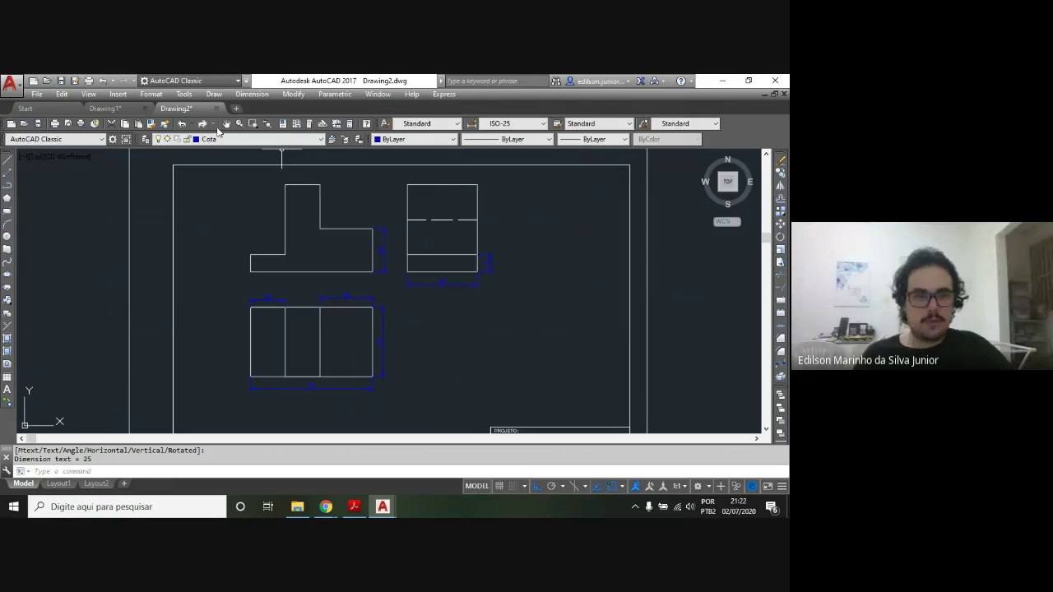
Dimension the side view's full height as 50 on its right
click(261, 97)
click(255, 121)
click(477, 185)
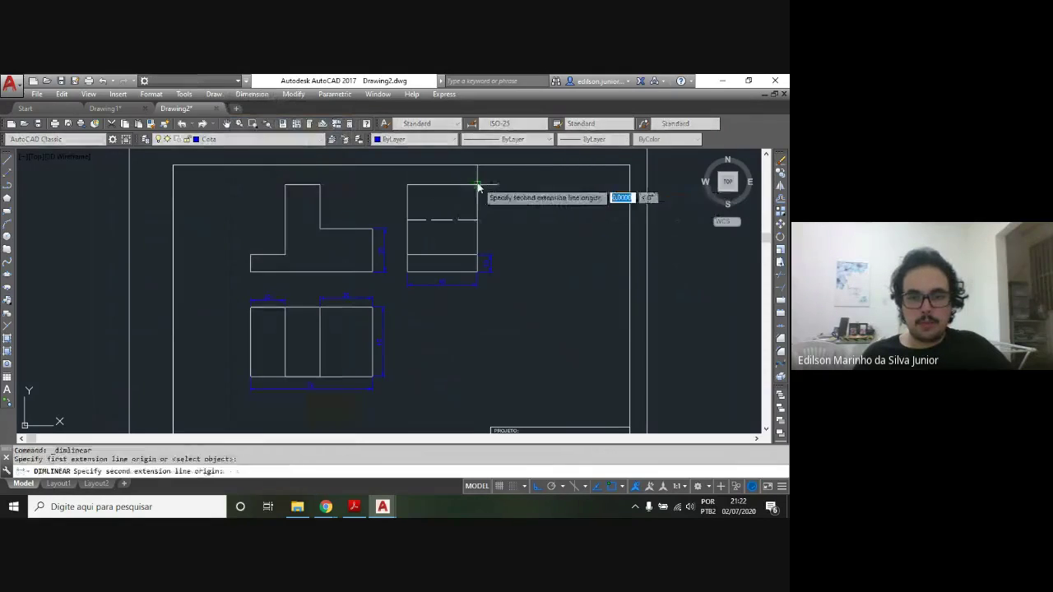
scroll(477, 272, up, 8)
click(492, 254)
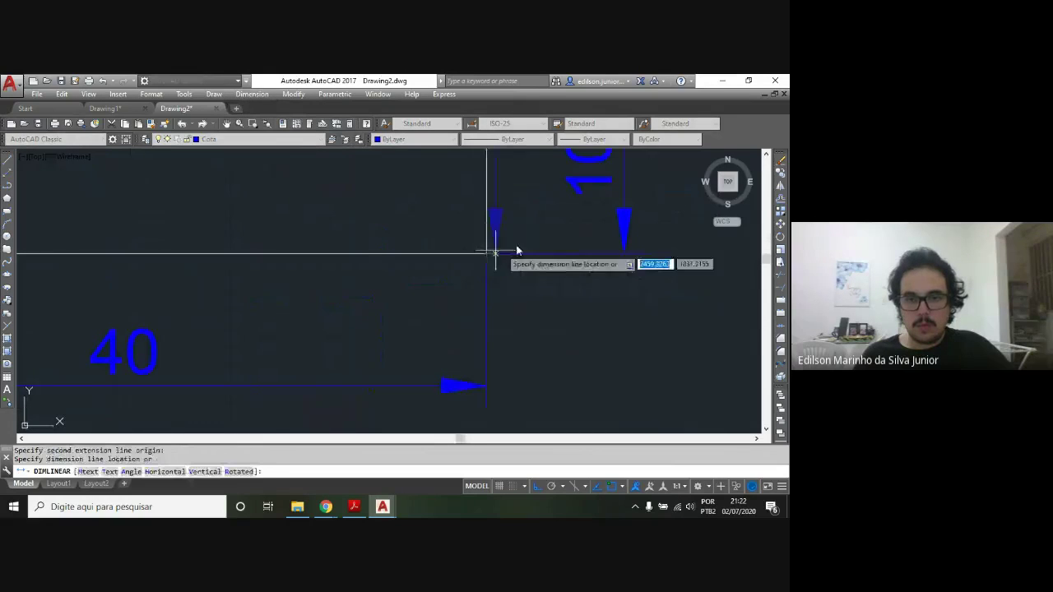
scroll(517, 251, down, 8)
click(568, 239)
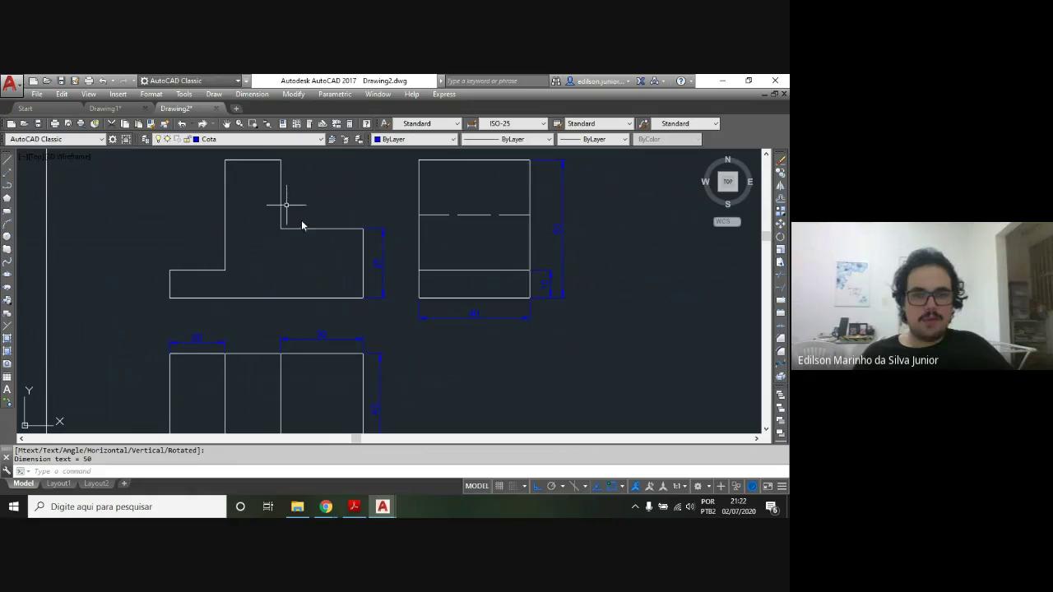
Zoom and pan to bring the whole title-block frame into view
scroll(313, 305, down, 3)
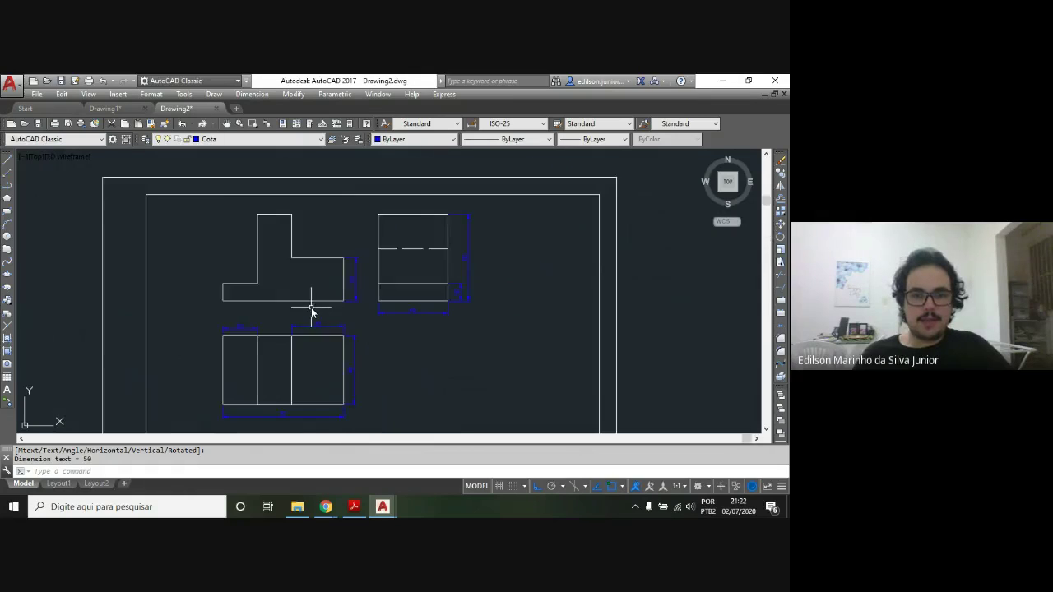
middle_drag(310, 305, 262, 247)
scroll(365, 254, down, 3)
scroll(263, 257, up, 3)
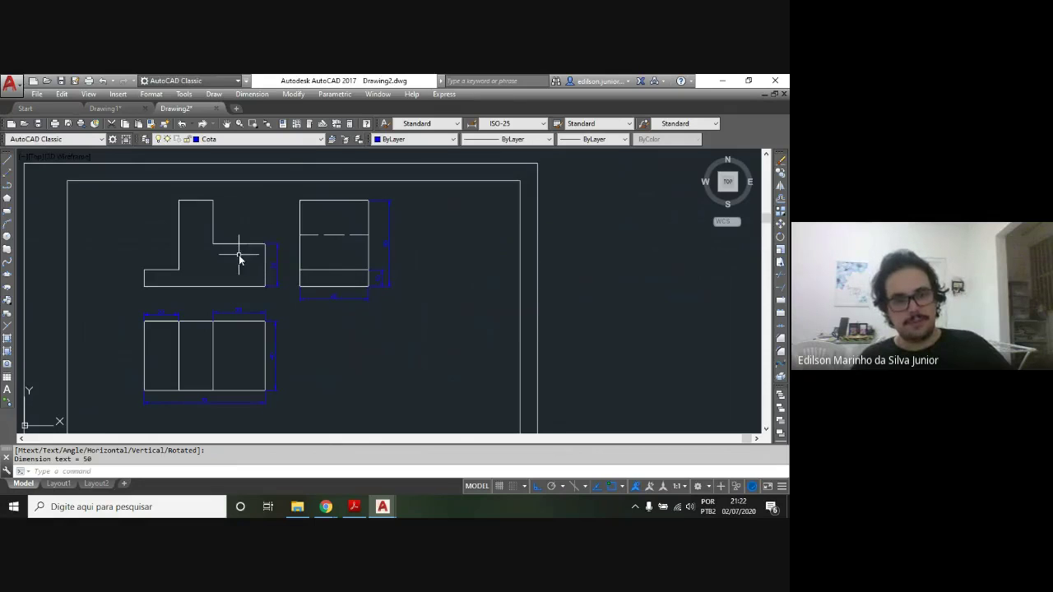
scroll(292, 321, down, 2)
scroll(299, 315, up, 5)
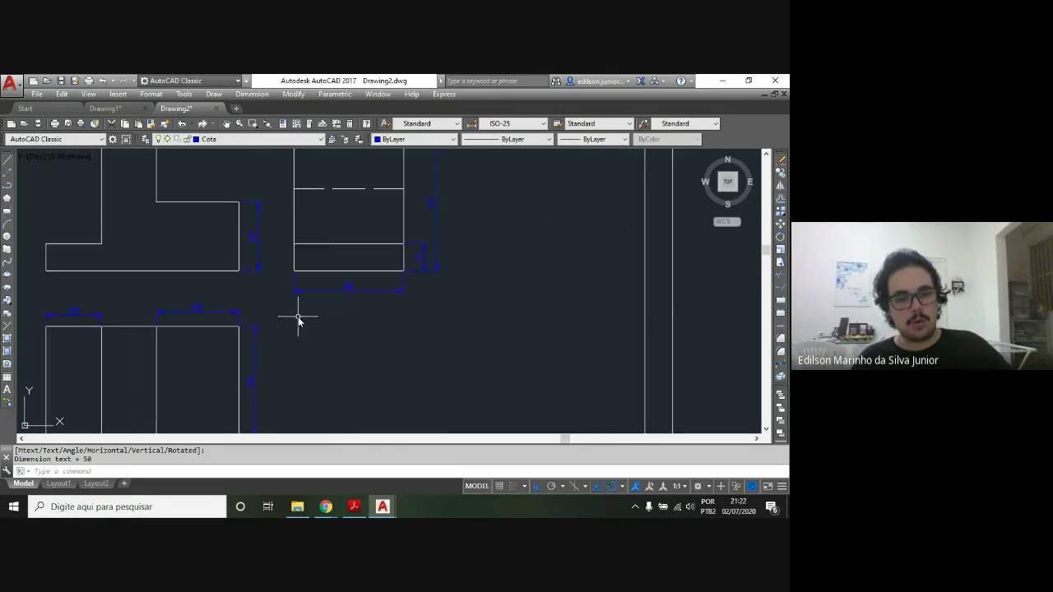
scroll(304, 309, down, 5)
middle_drag(308, 312, 239, 297)
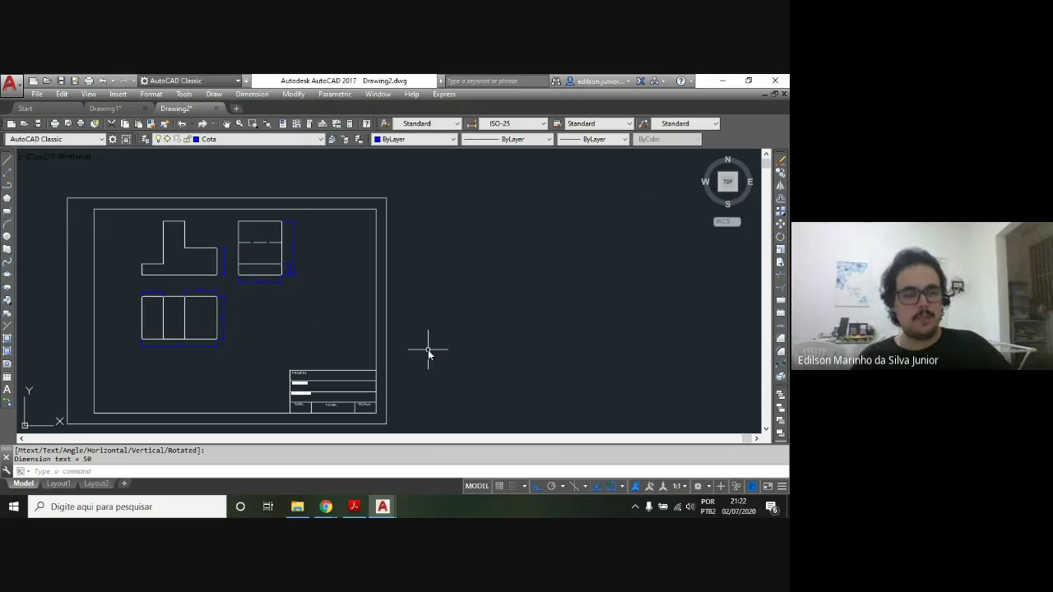
middle_drag(114, 281, 159, 279)
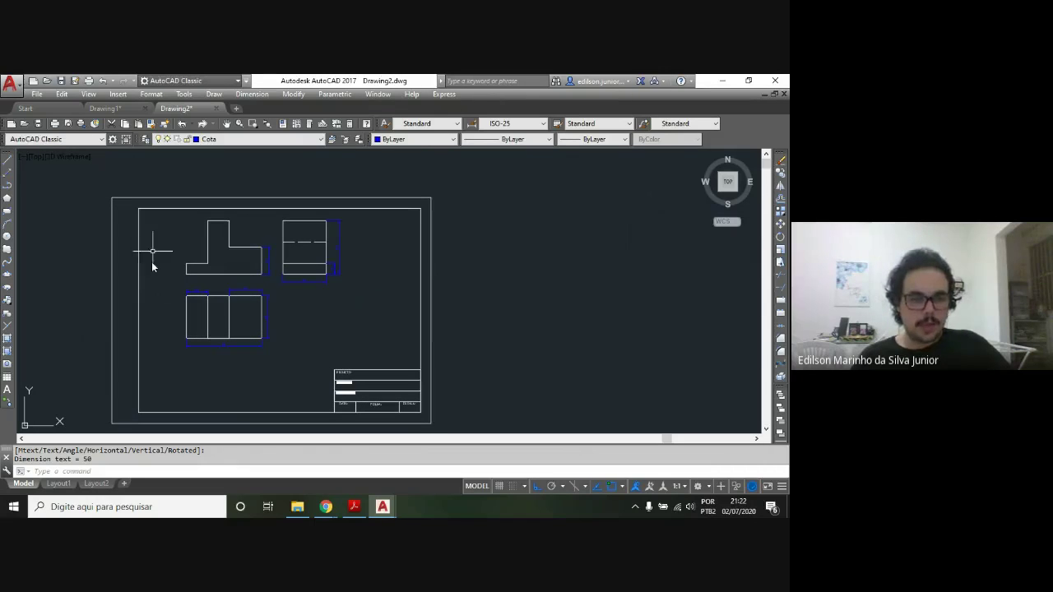
Move the three dimensioned views left with MOVE, then zoom in on them
text(MO)
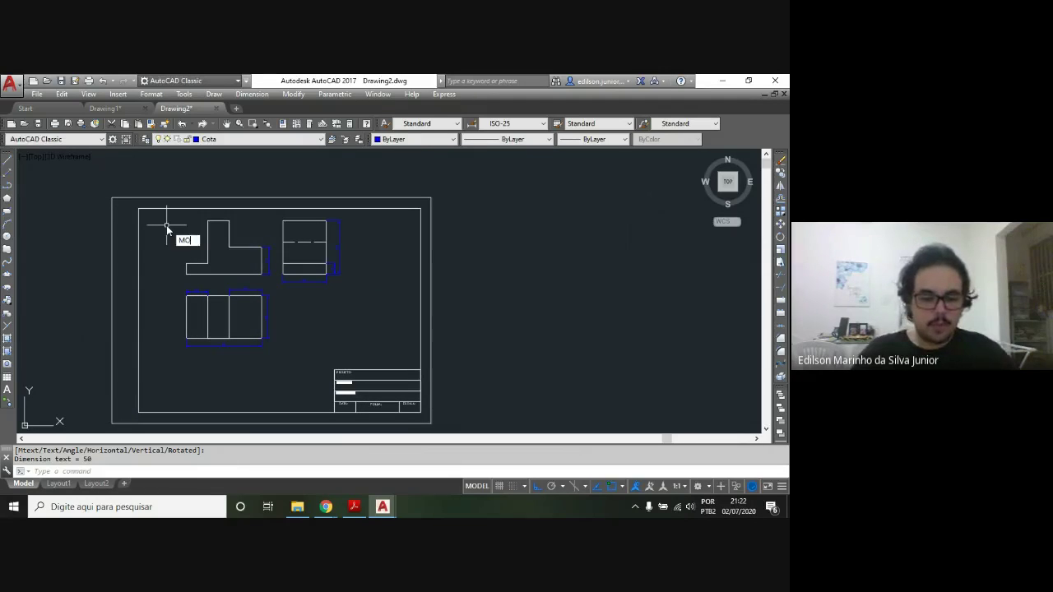
text(VE)
key(Return)
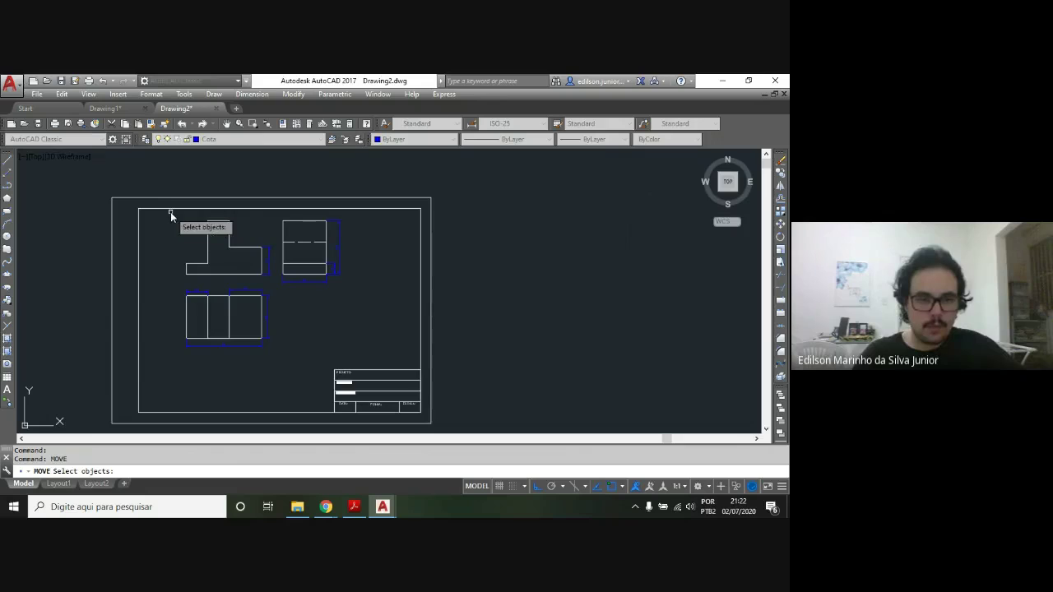
drag(170, 213, 370, 348)
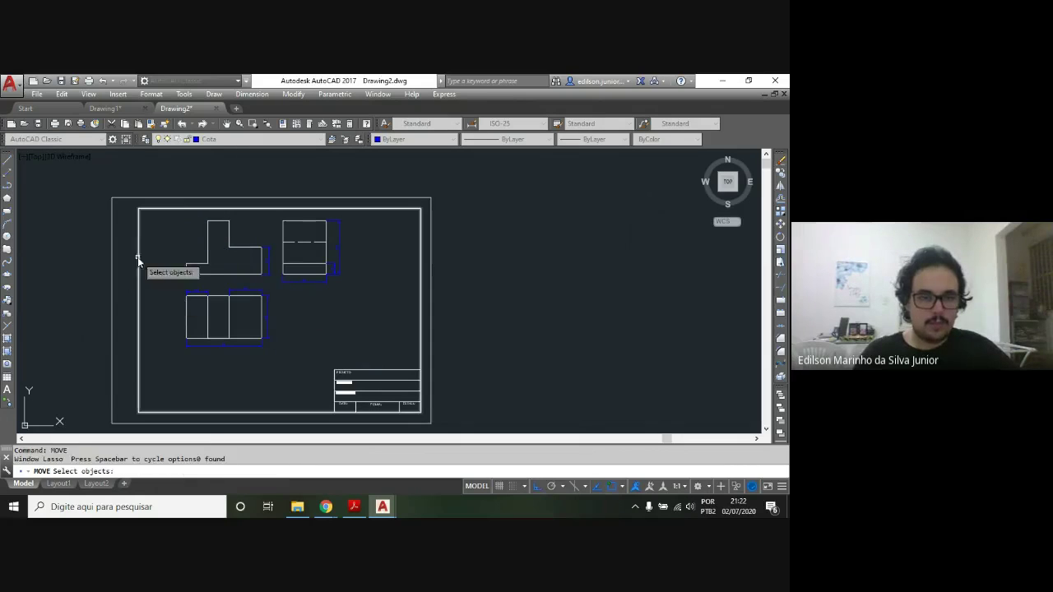
click(170, 216)
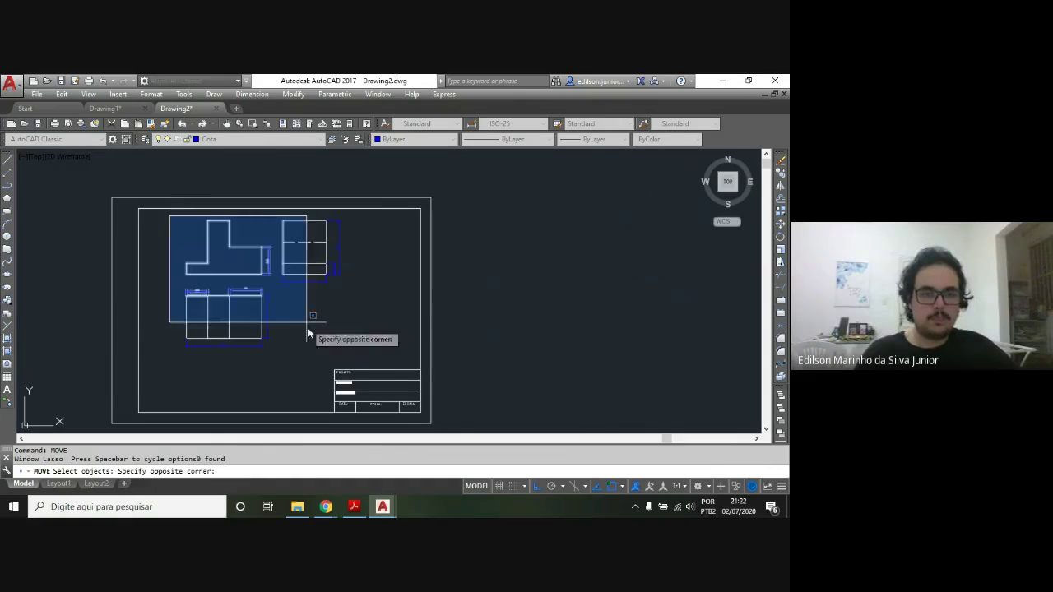
click(362, 355)
key(Return)
click(187, 265)
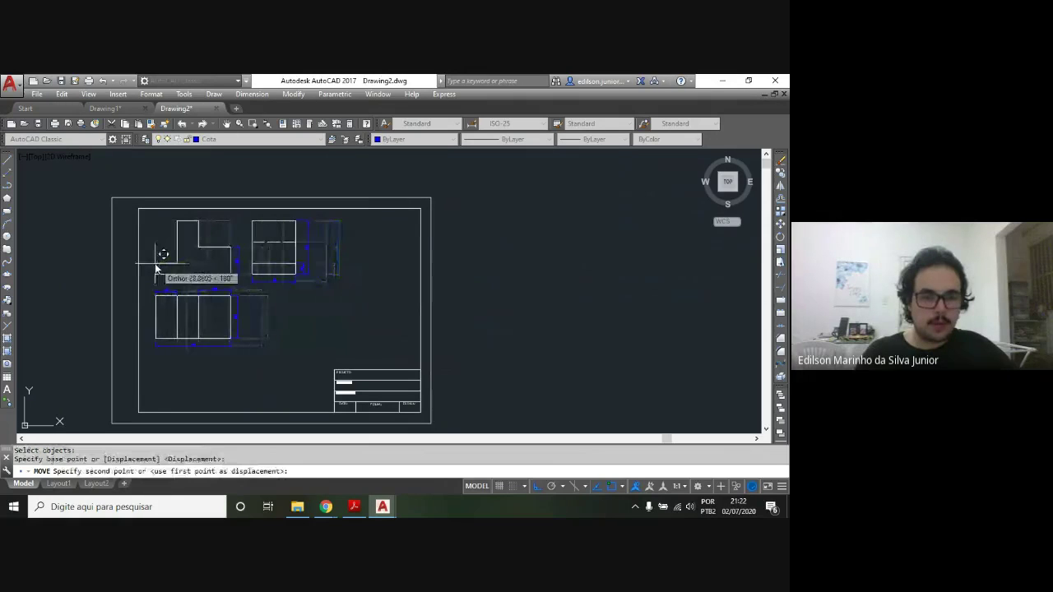
click(146, 265)
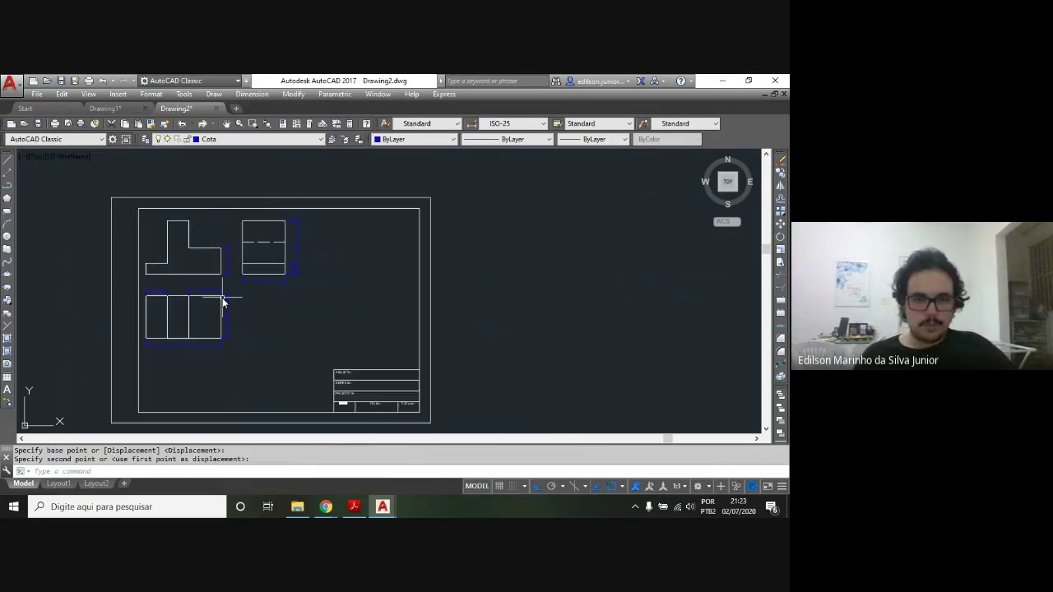
scroll(223, 301, up, 2)
mouse_move(263, 312)
middle_down()
mouse_move(302, 322)
mouse_move(288, 322)
middle_up()
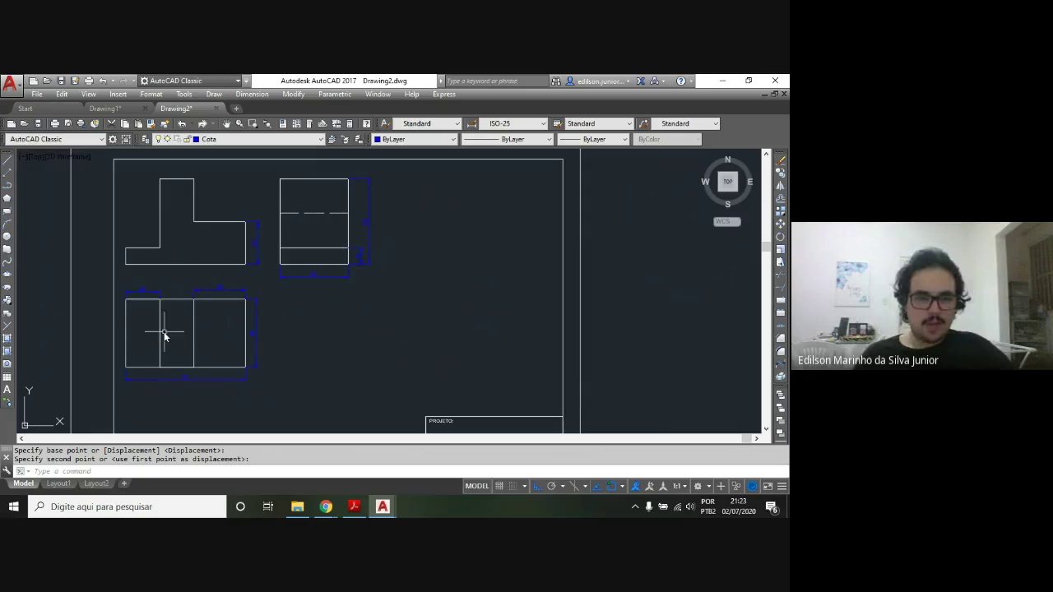
click(215, 94)
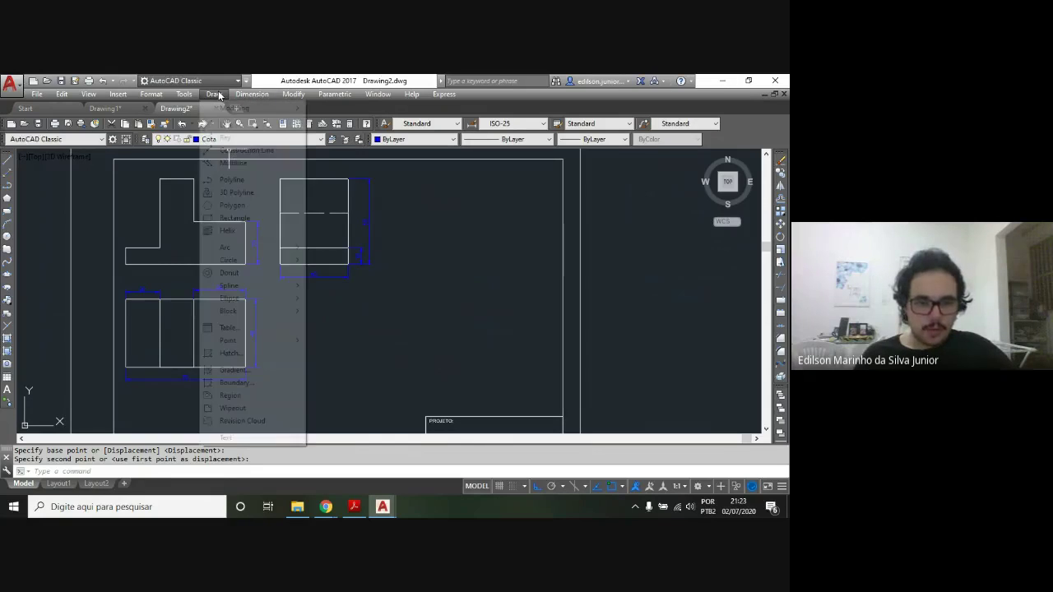
click(347, 450)
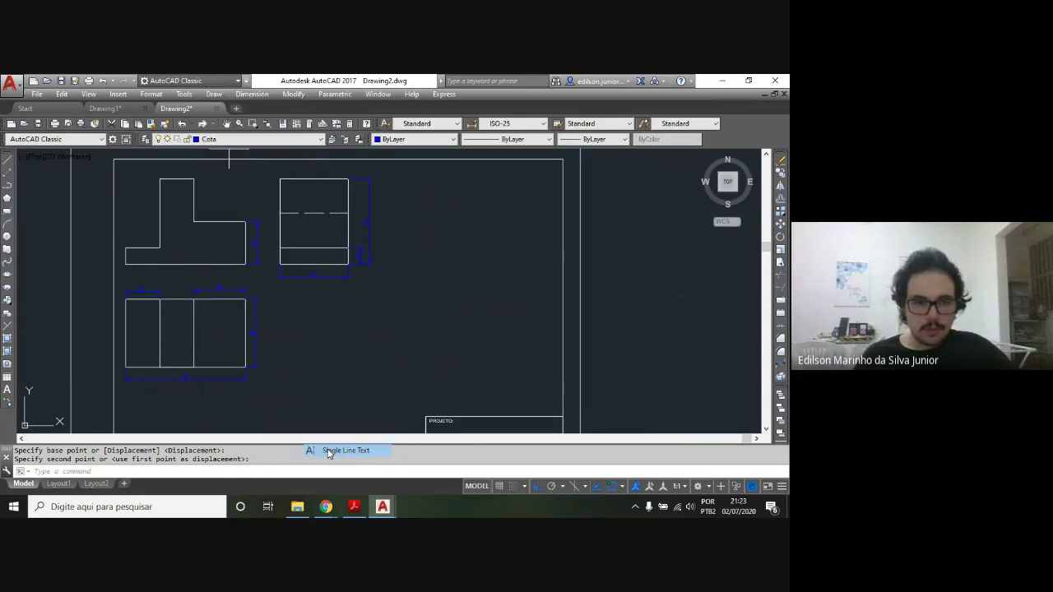
click(177, 237)
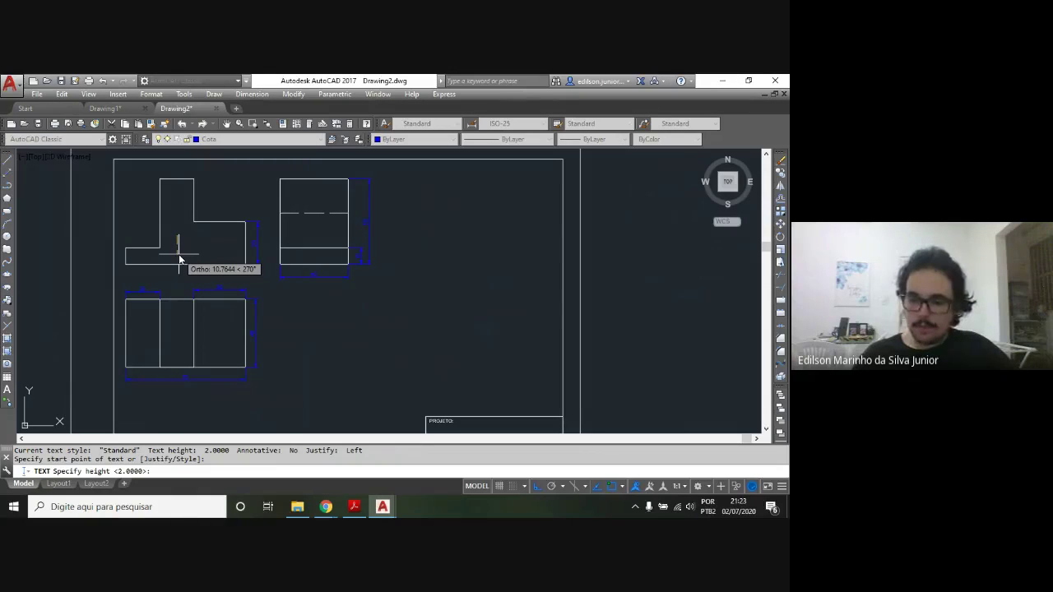
text(4)
key(Return)
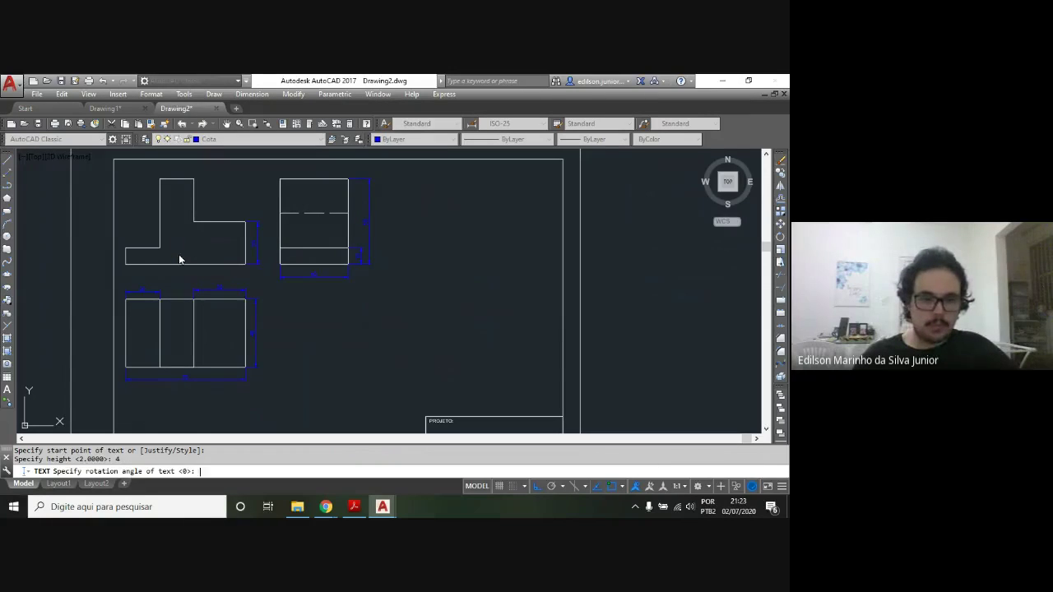
key(Return)
text(VISTA FONTAL)
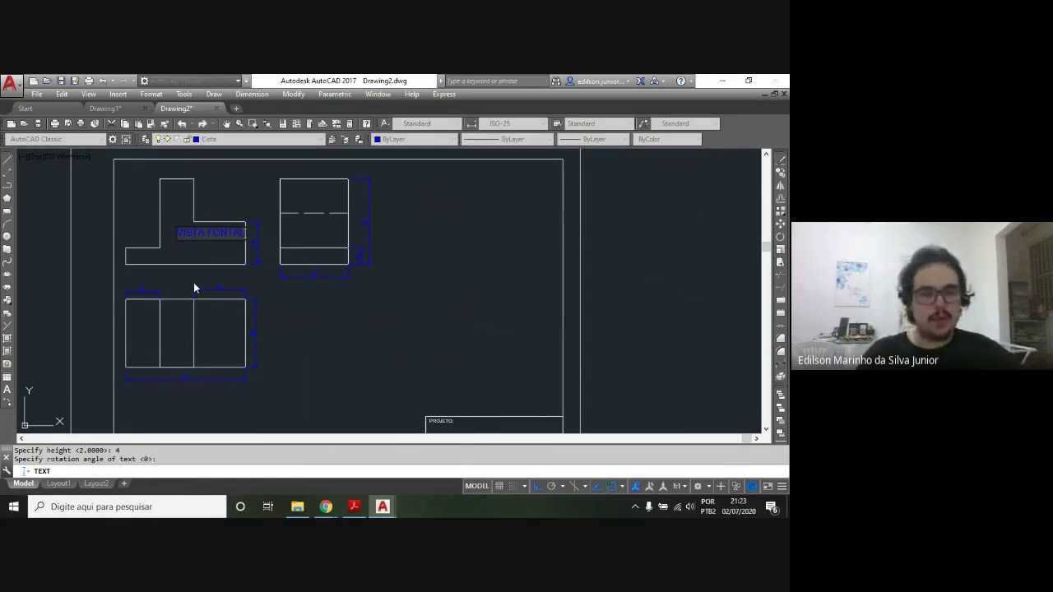
key(Escape)
click(189, 235)
key(Delete)
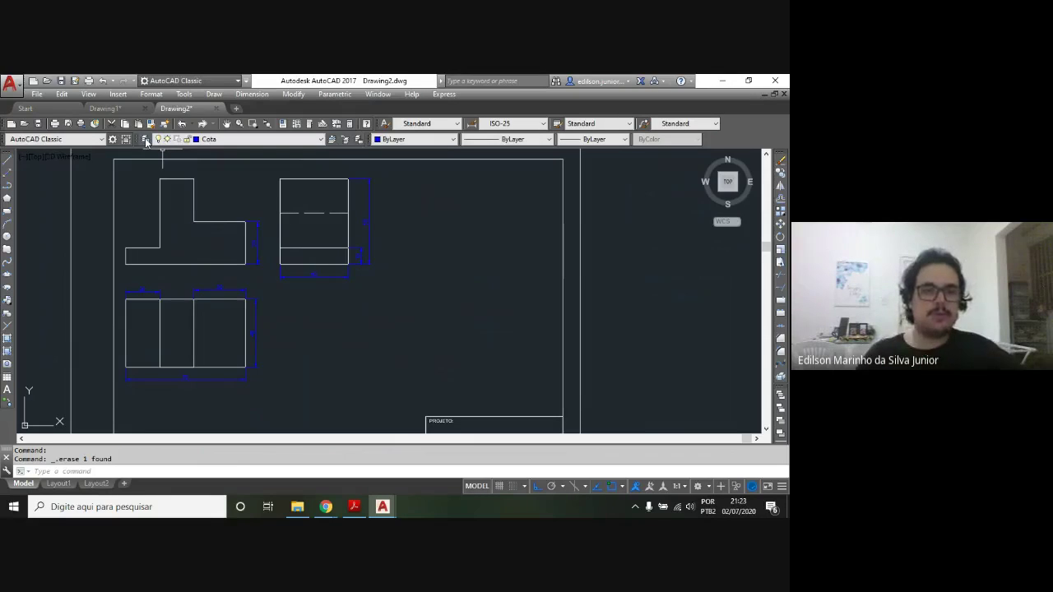
Create a new layer Texto with grey colour index 9 in the Layer Properties Manager
click(145, 140)
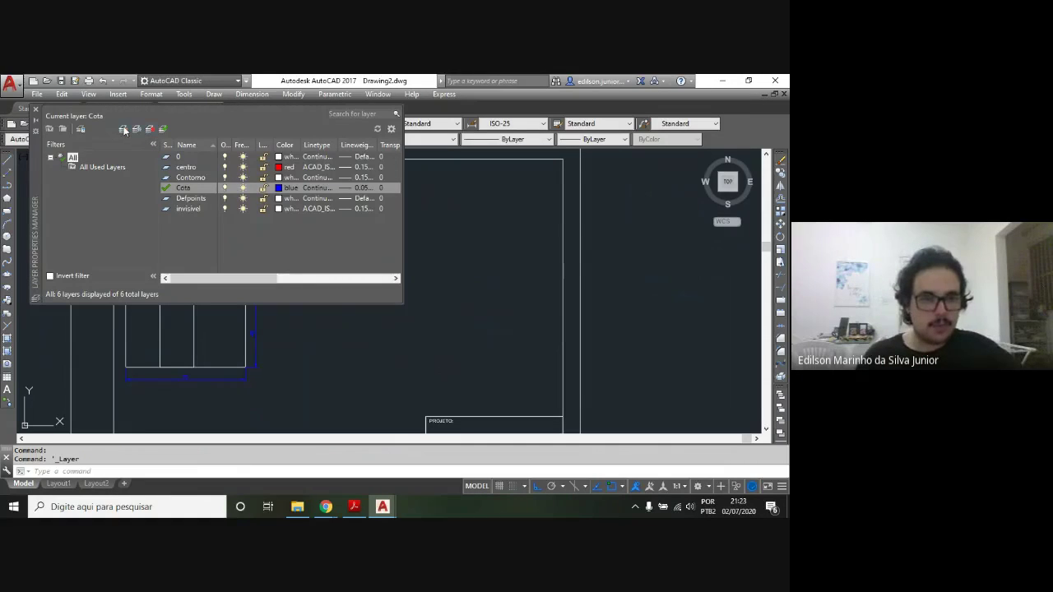
click(124, 129)
text(Texto)
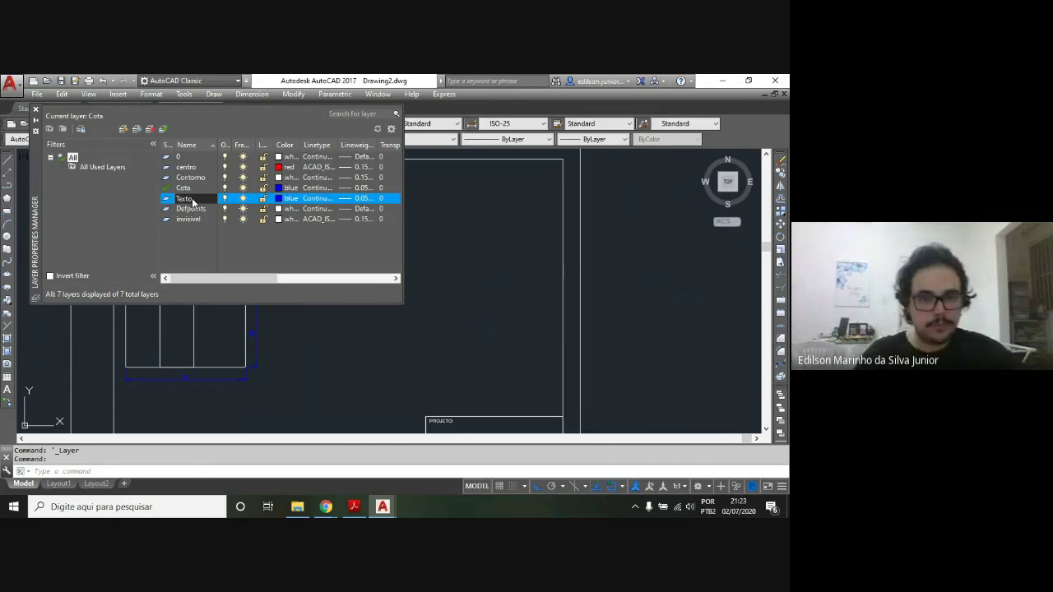
click(284, 199)
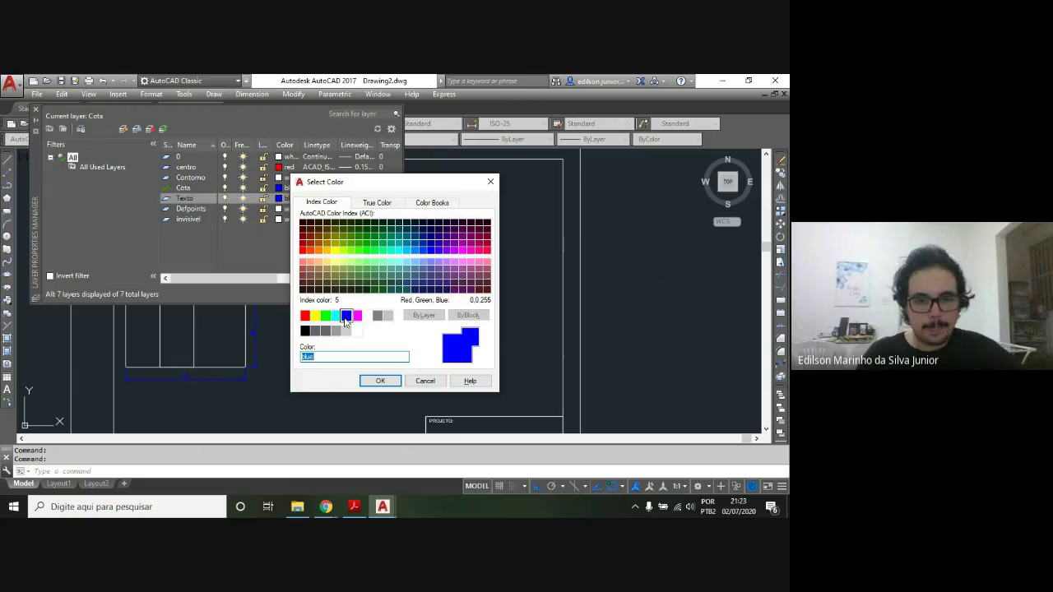
click(393, 318)
click(380, 381)
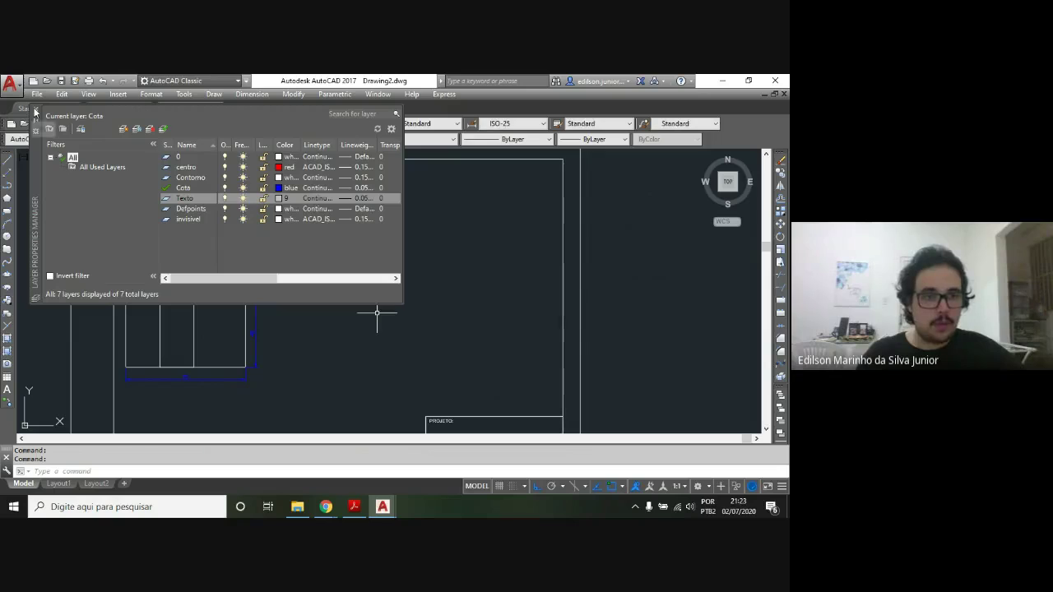
click(320, 141)
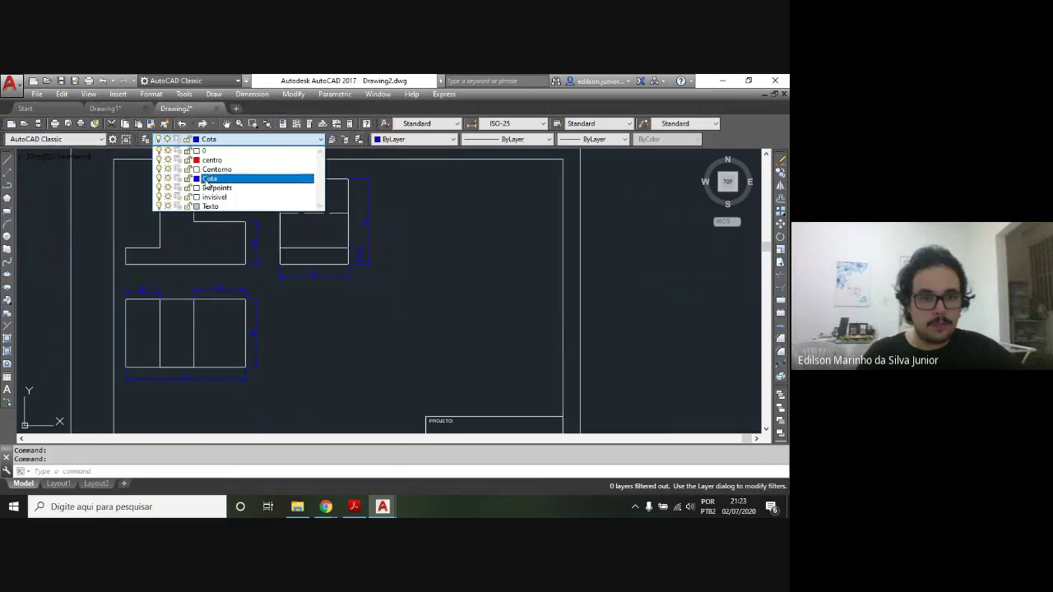
Make Texto current and place the 'Vista Frontal' label, height 4, inside the L-shaped view
click(263, 203)
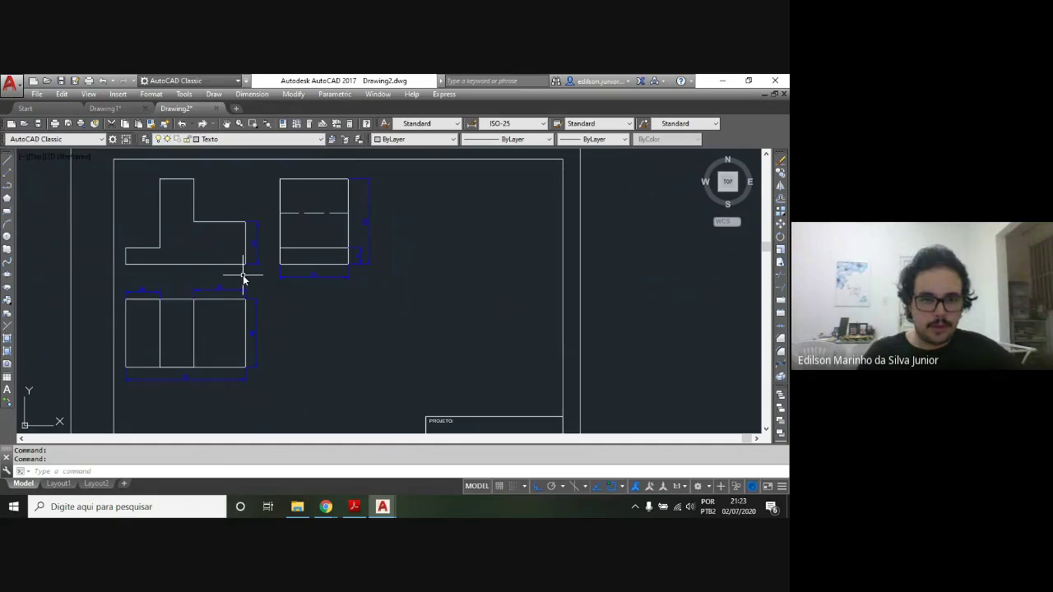
click(214, 94)
mouse_move(226, 438)
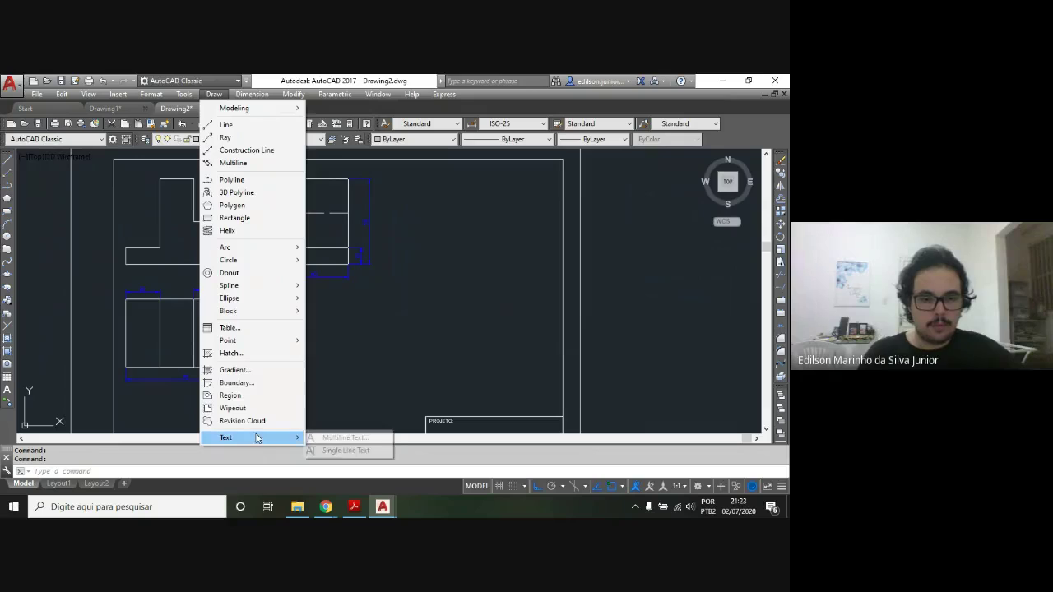
click(346, 450)
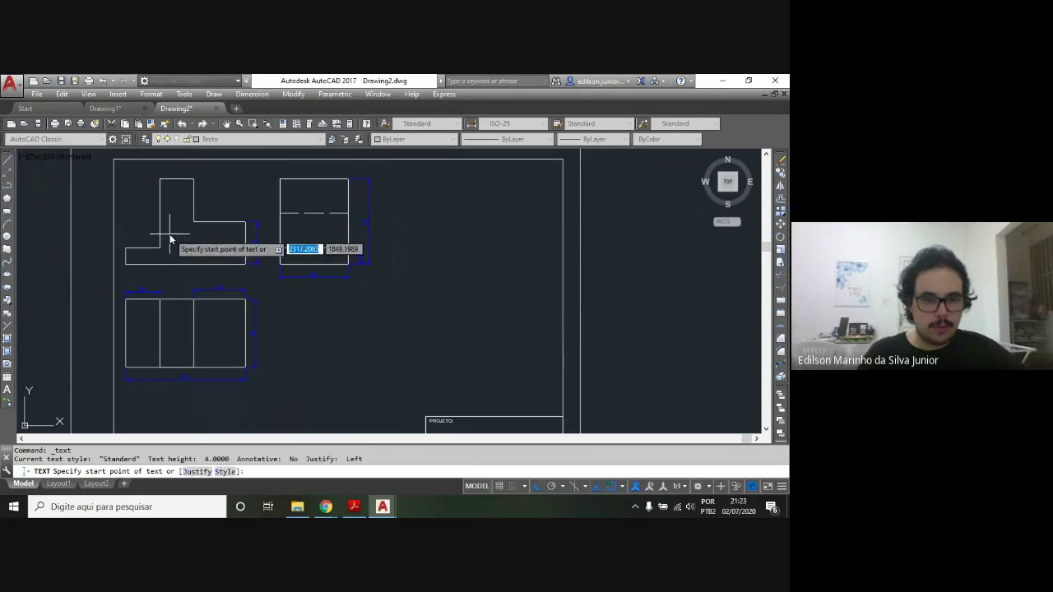
click(171, 239)
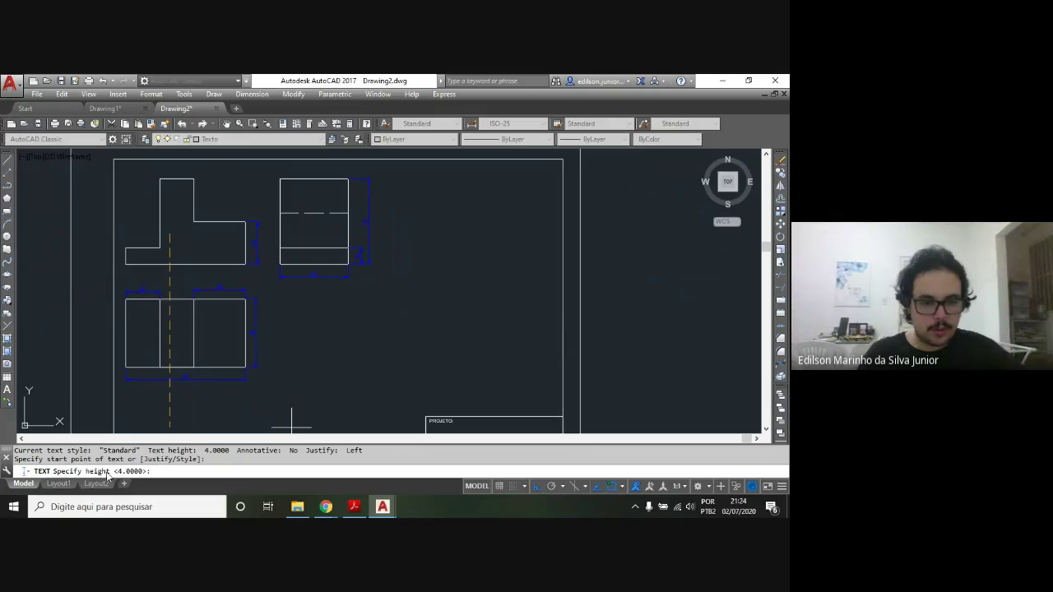
click(168, 255)
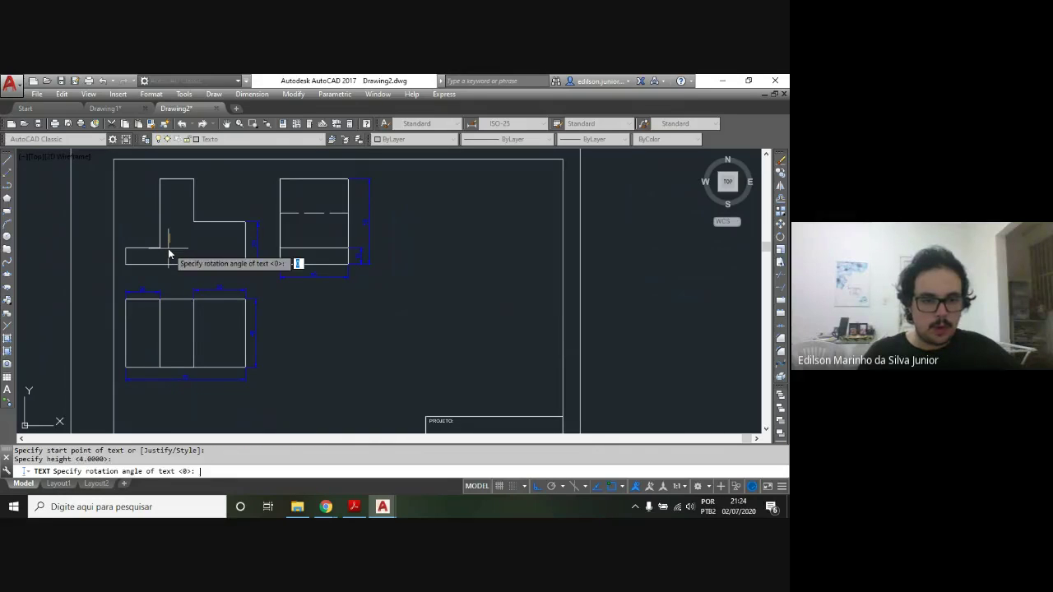
key(Return)
text(Vista)
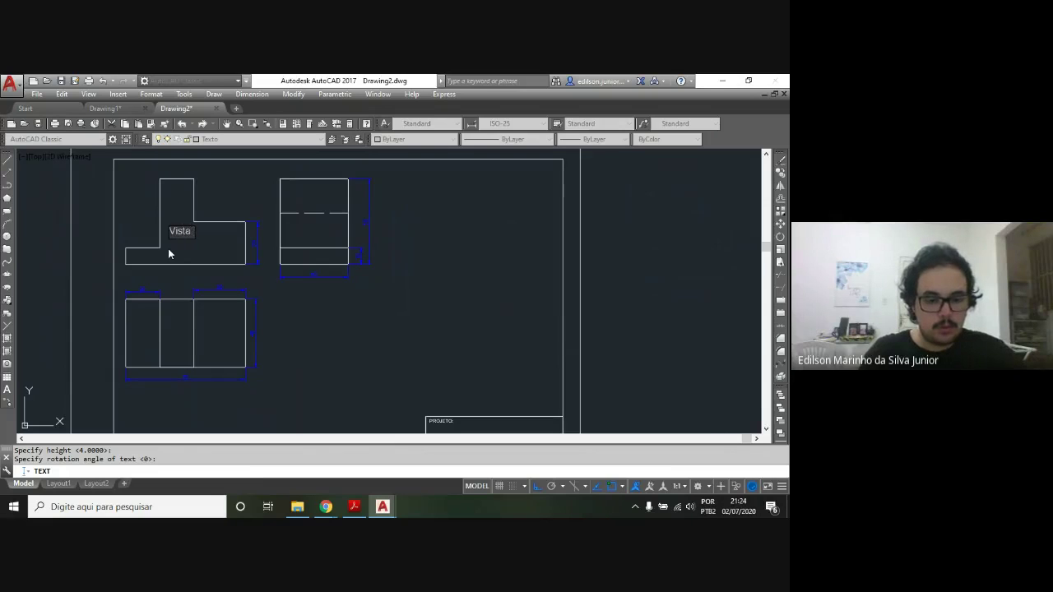
text(Front)
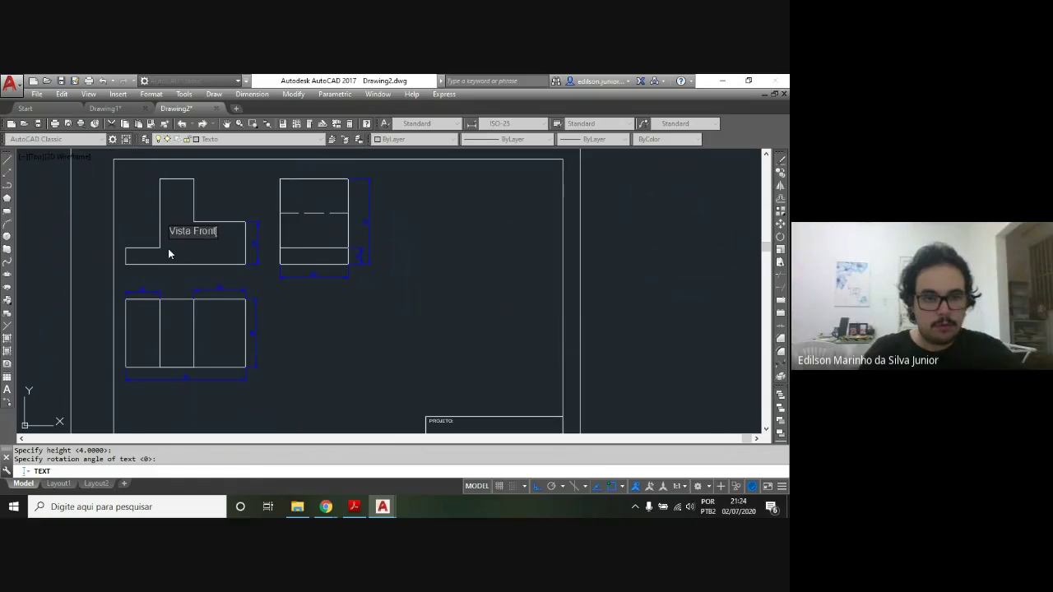
text(al)
key(Return)
key(Return)
click(169, 250)
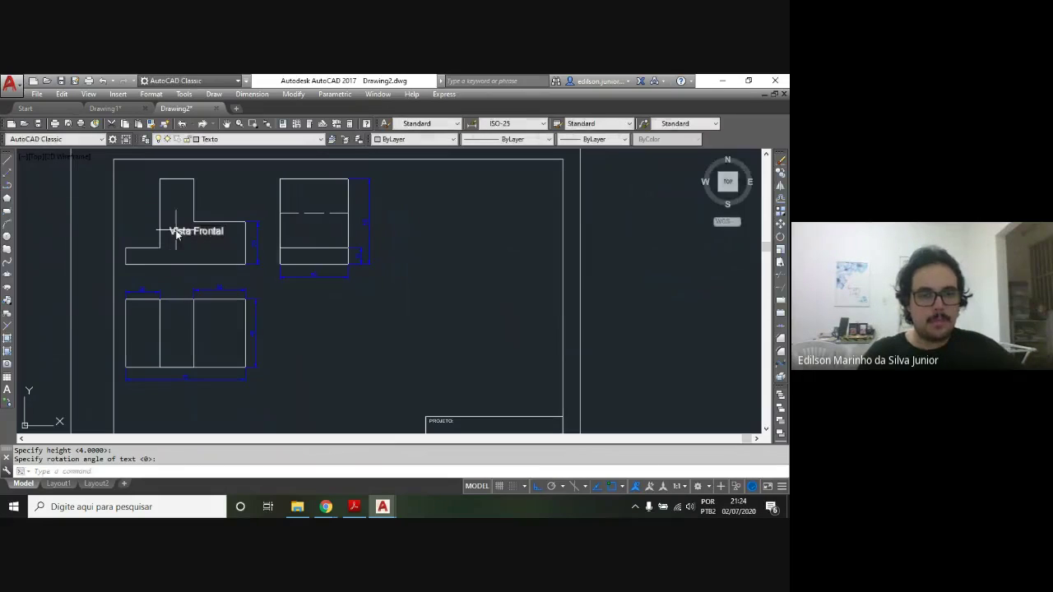
click(169, 254)
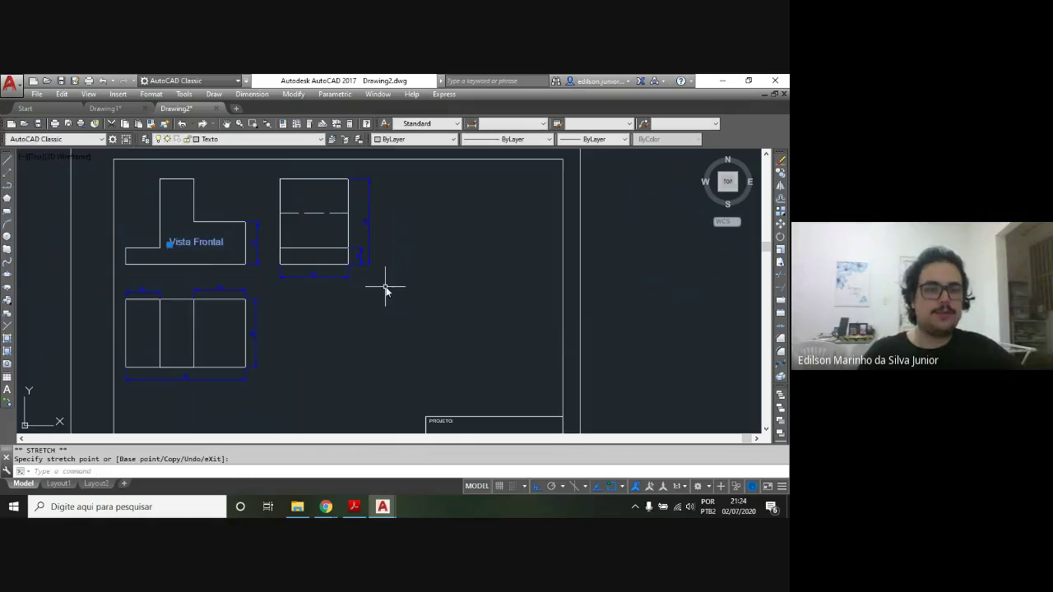
key(Escape)
Place the 'Vista Lateral' single-line label inside the side view
click(216, 94)
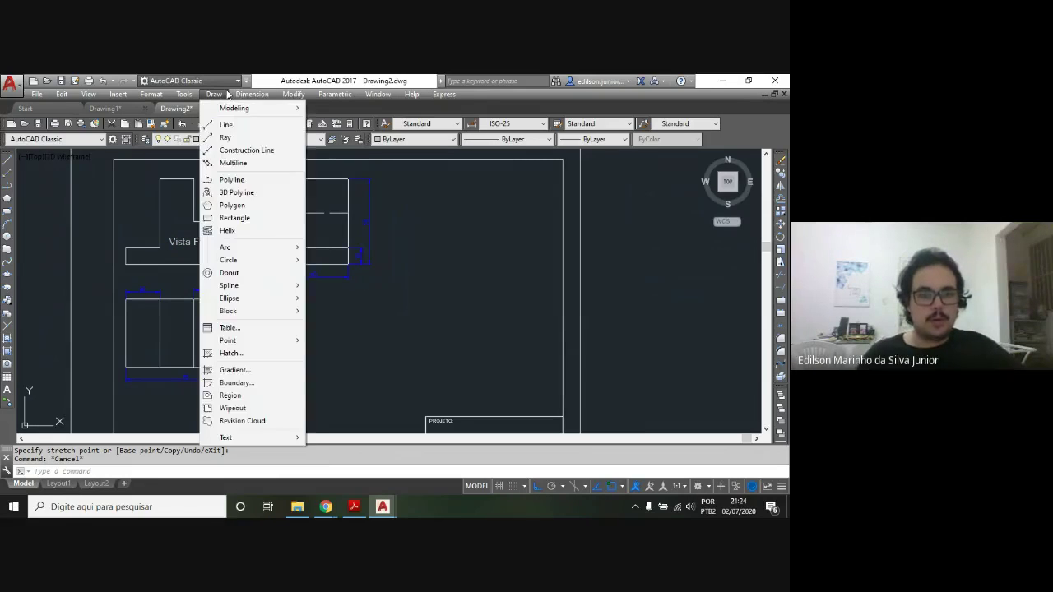
click(345, 450)
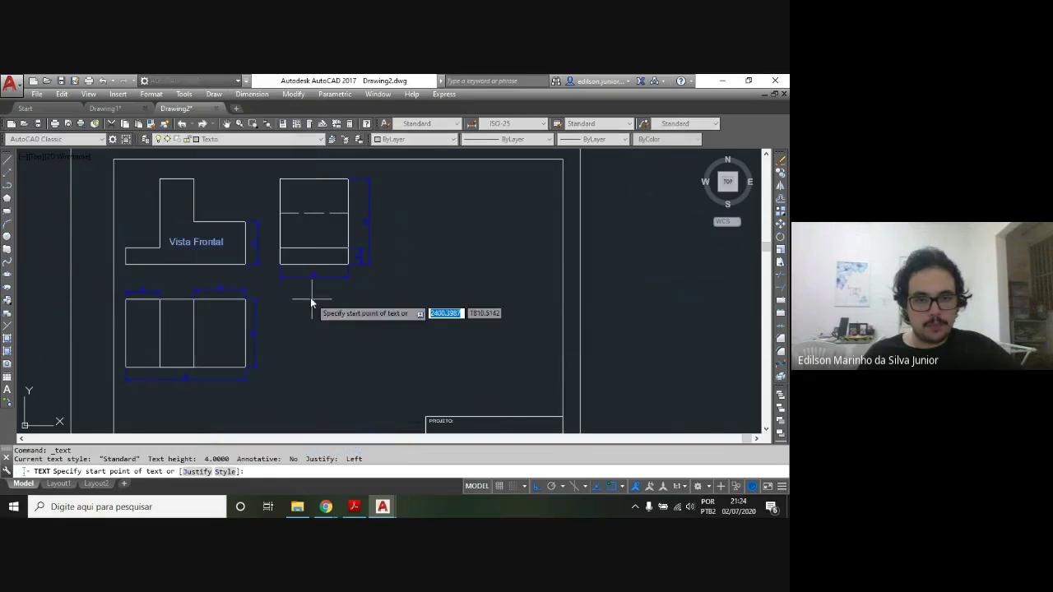
click(288, 233)
key(Return)
key(Return)
text(Vista)
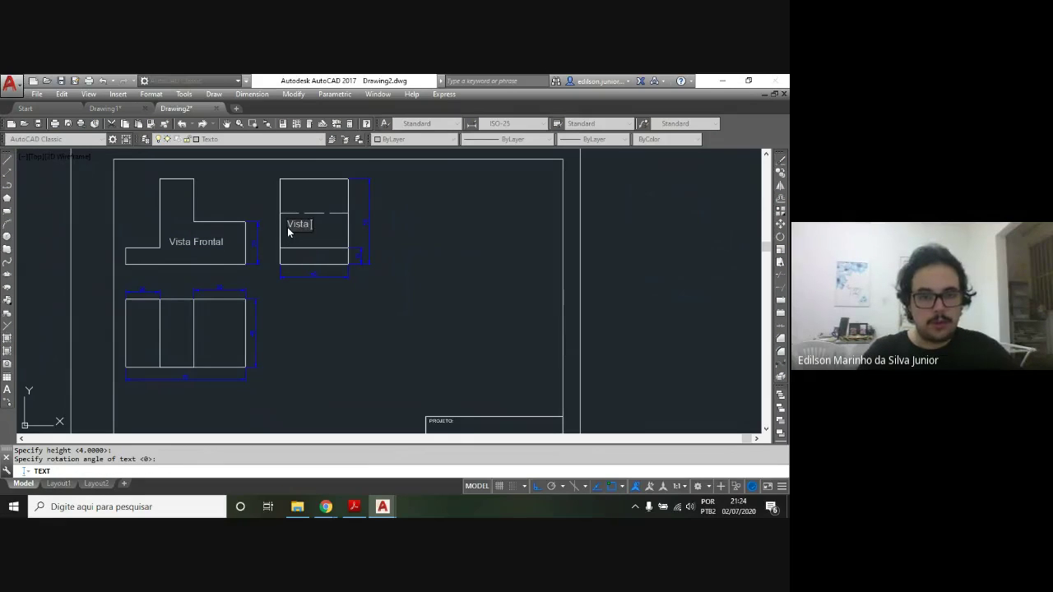
text(Lateral)
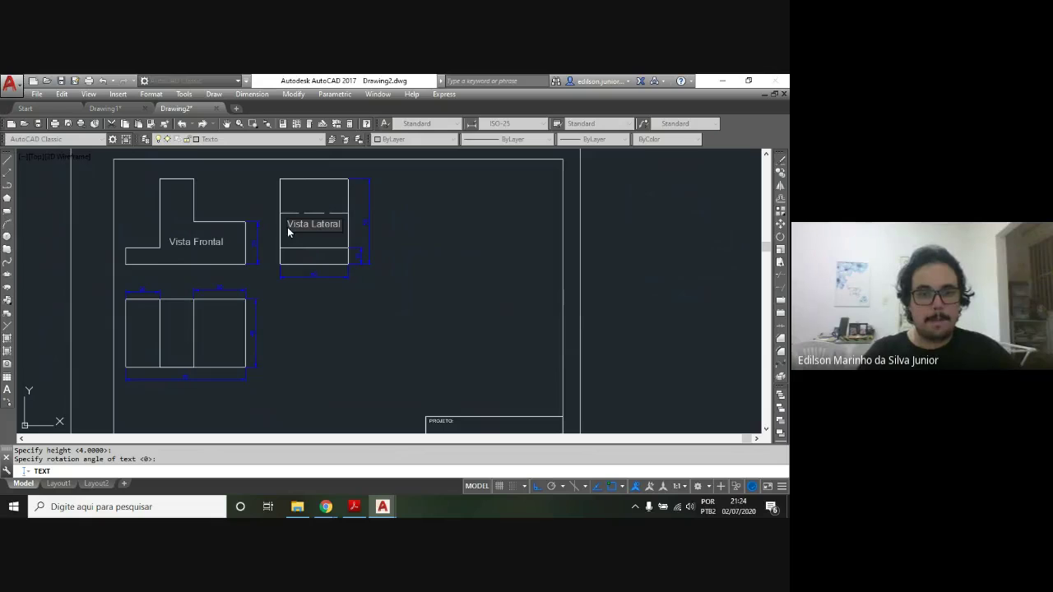
key(Return)
key(Return)
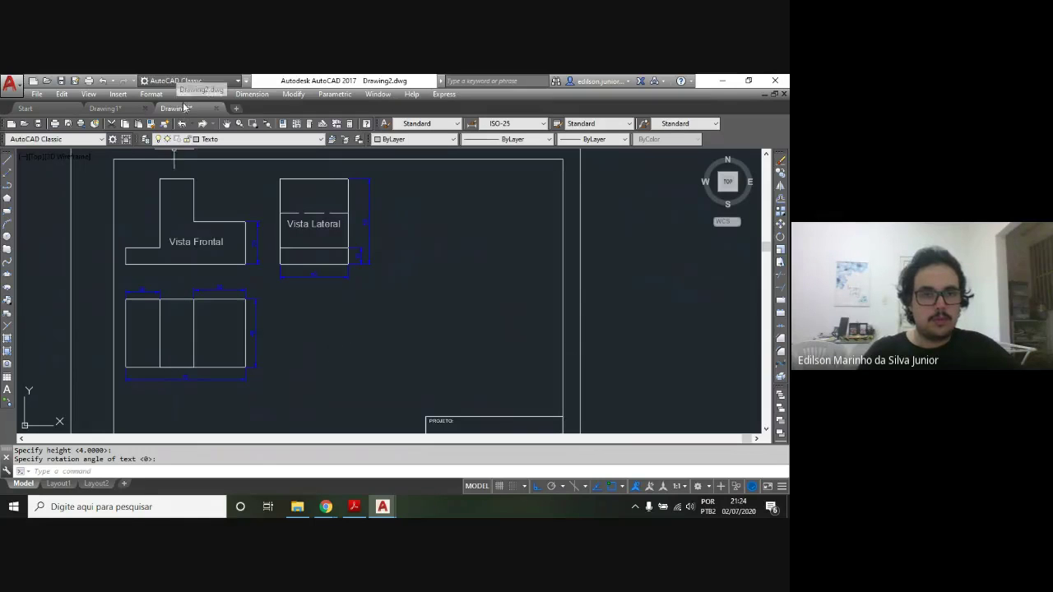
Add the 'Vista Superior' label to the top view and move it lower inside the outline
click(214, 94)
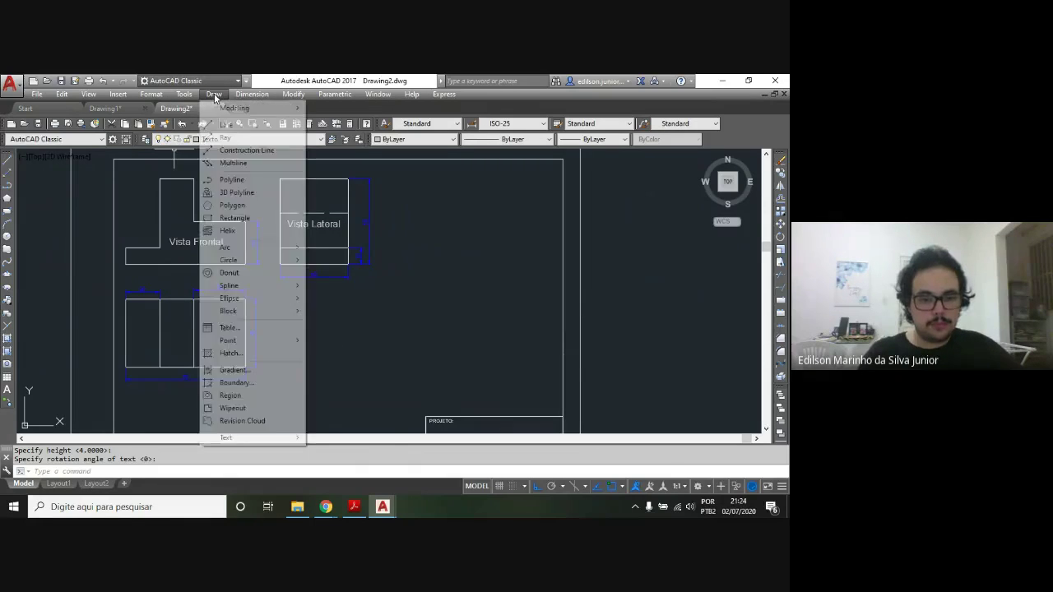
click(338, 451)
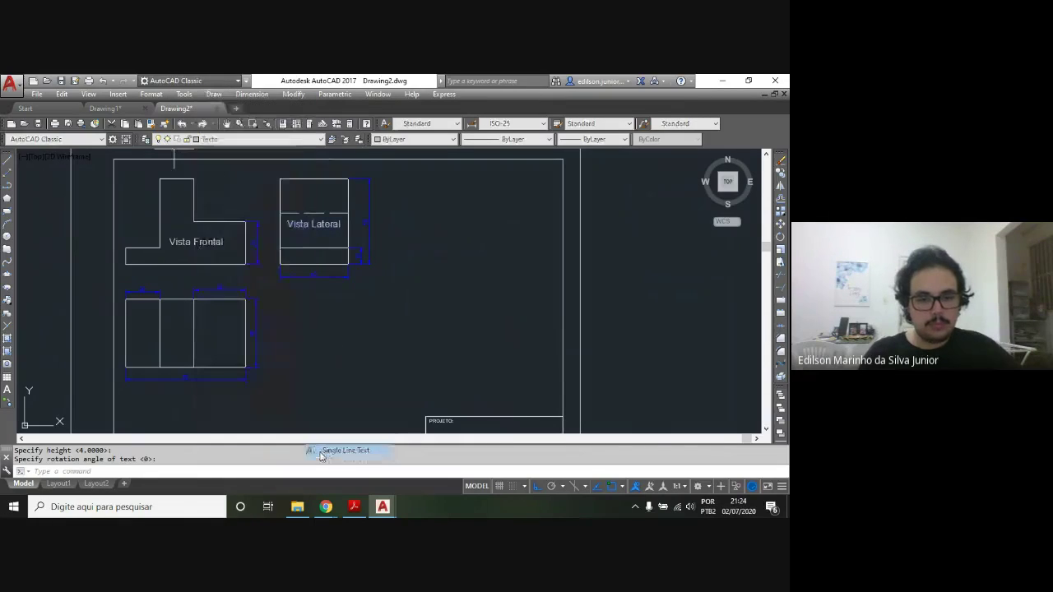
click(150, 332)
key(Return)
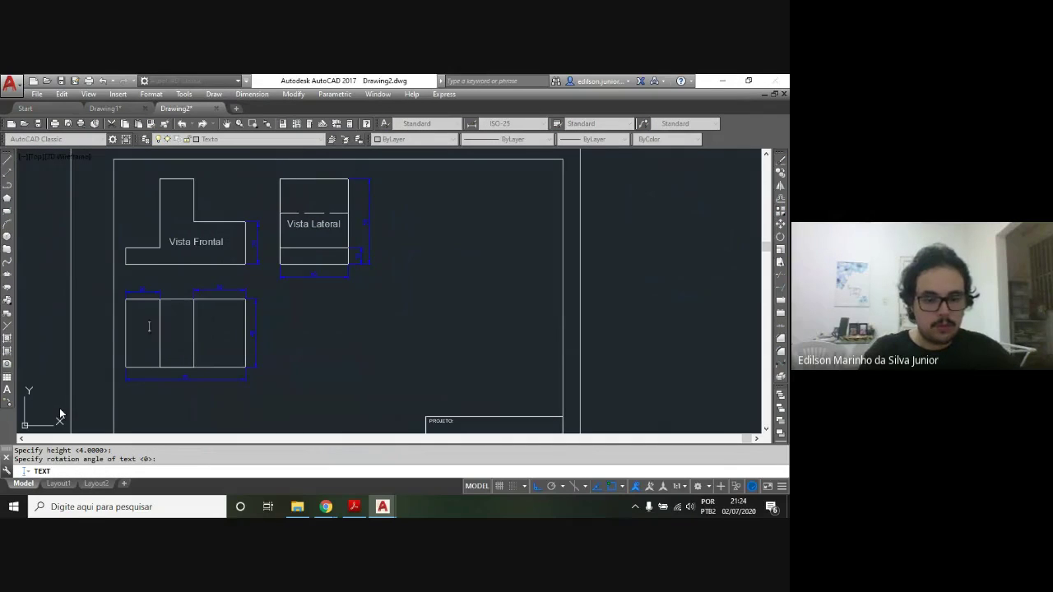
text(Vista )
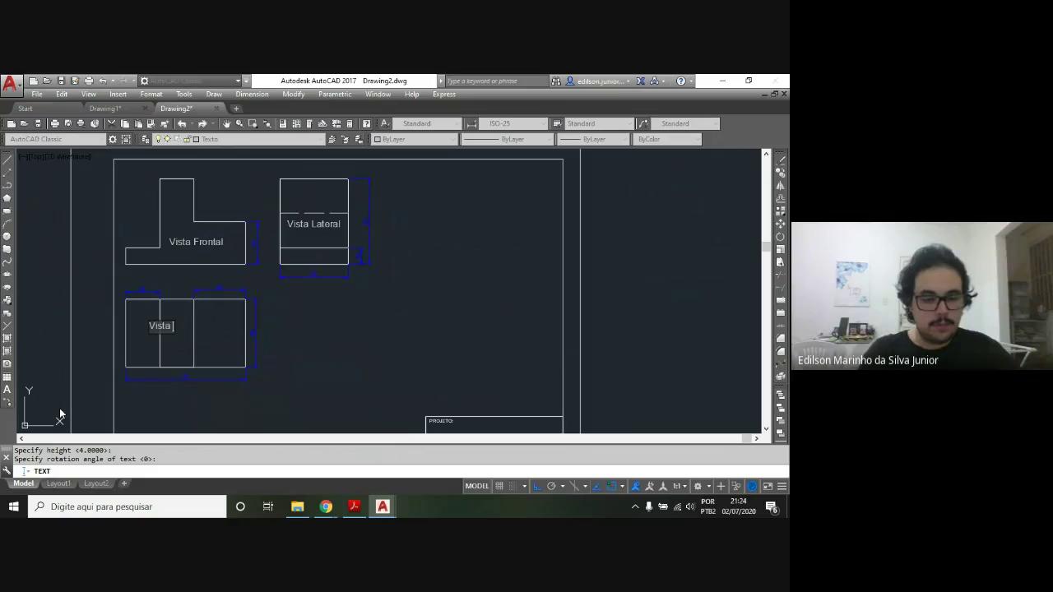
text(Sup)
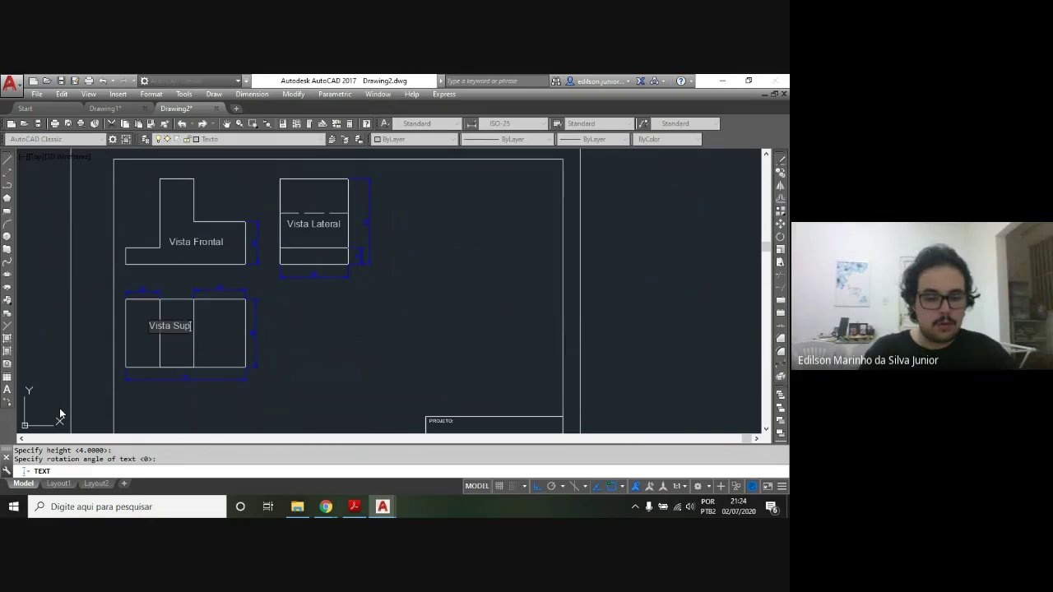
text(erior)
key(Return)
key(Return)
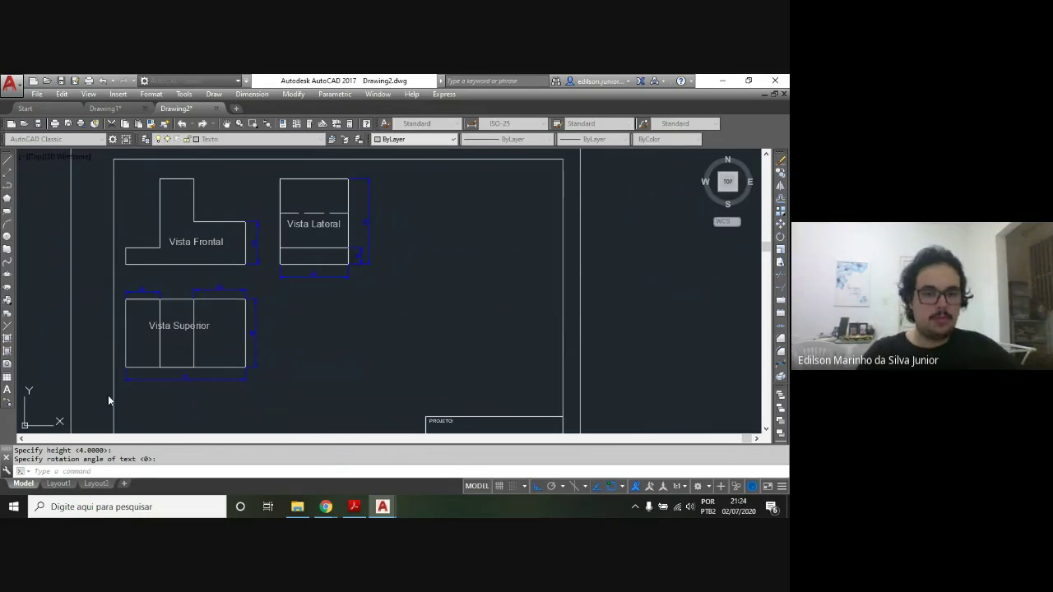
click(149, 328)
click(149, 353)
click(326, 353)
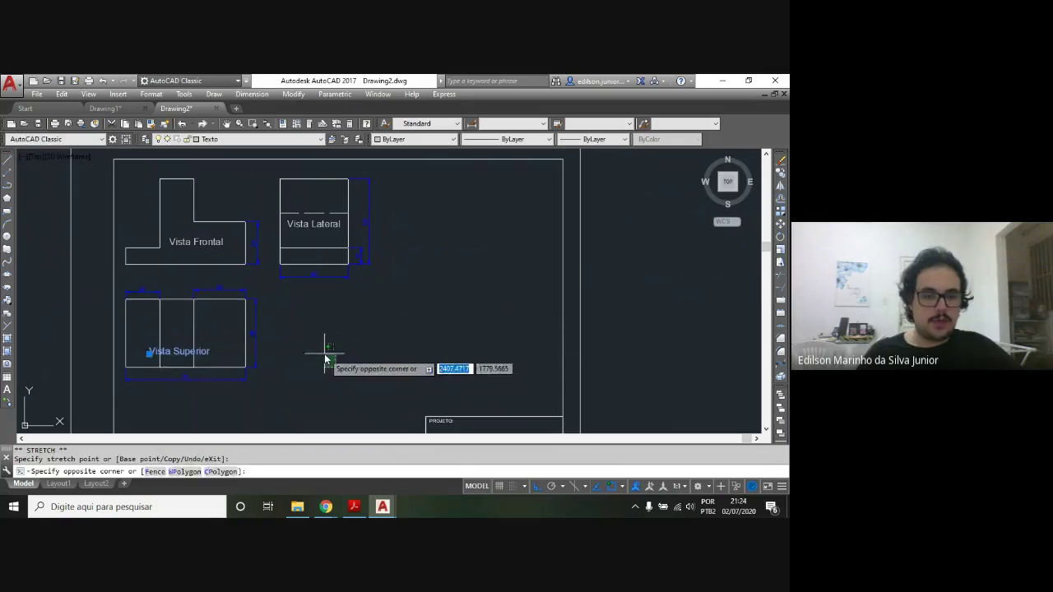
key(Escape)
key(Escape)
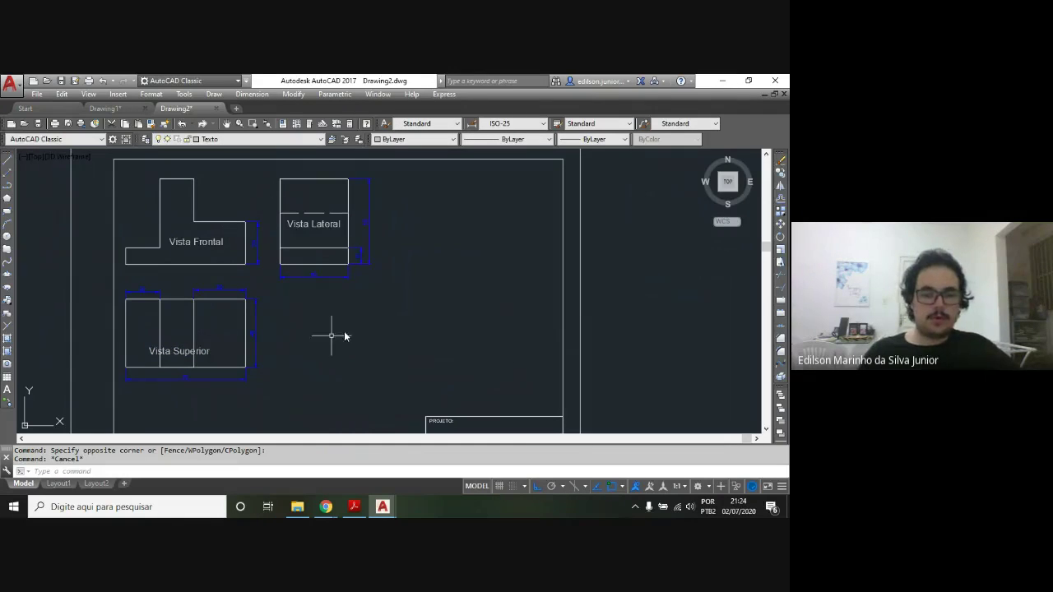
scroll(229, 303, down, 2)
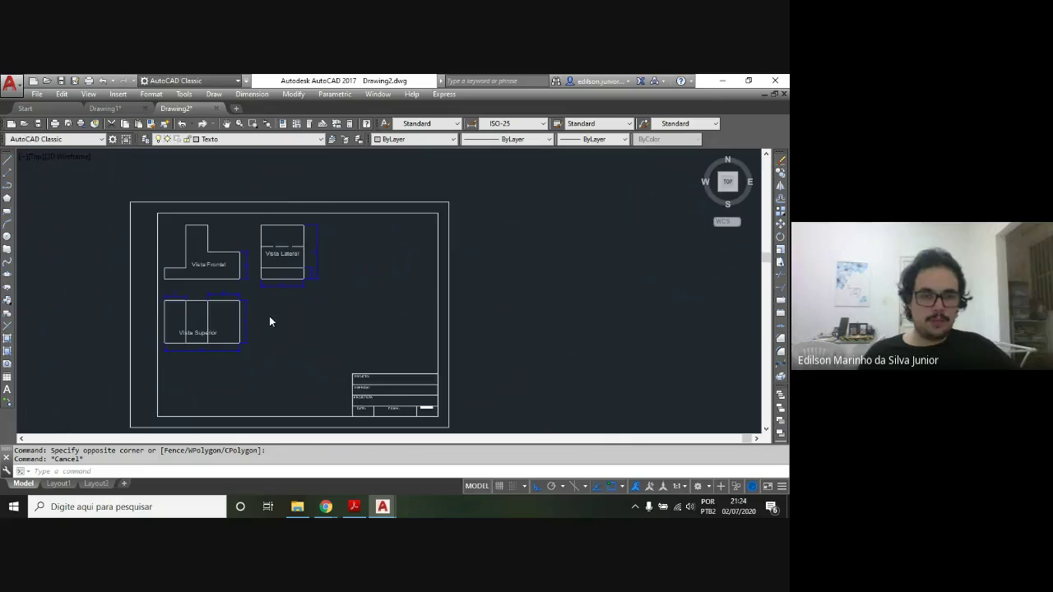
scroll(269, 322, up, 2)
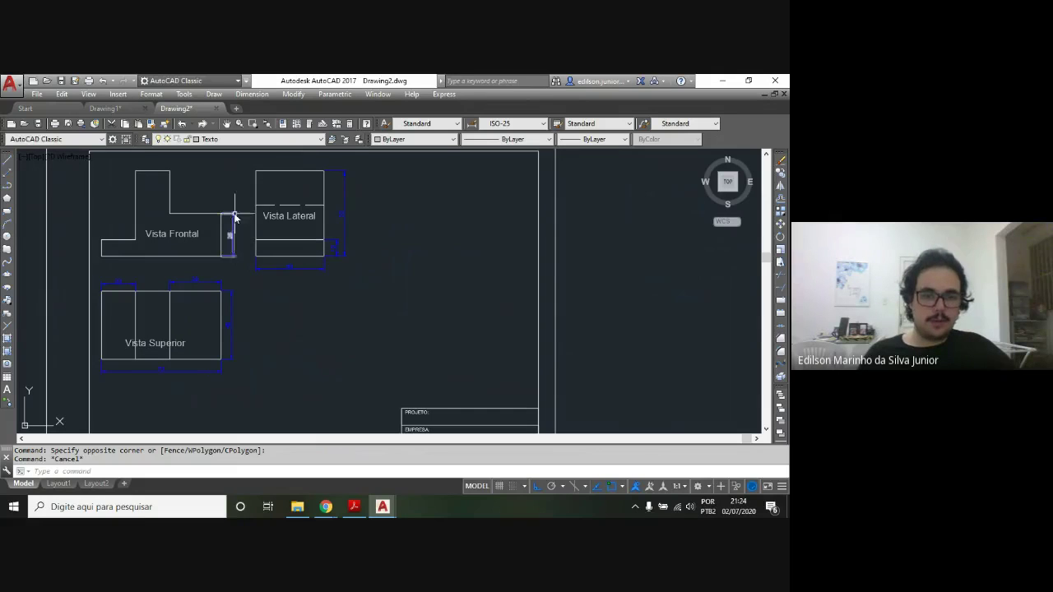
click(253, 96)
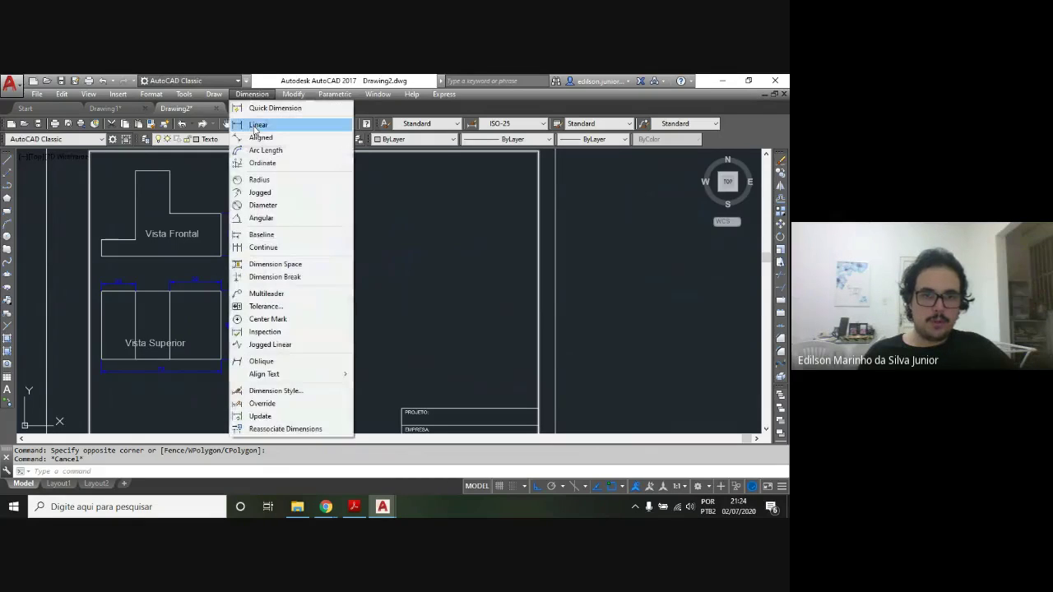
click(247, 96)
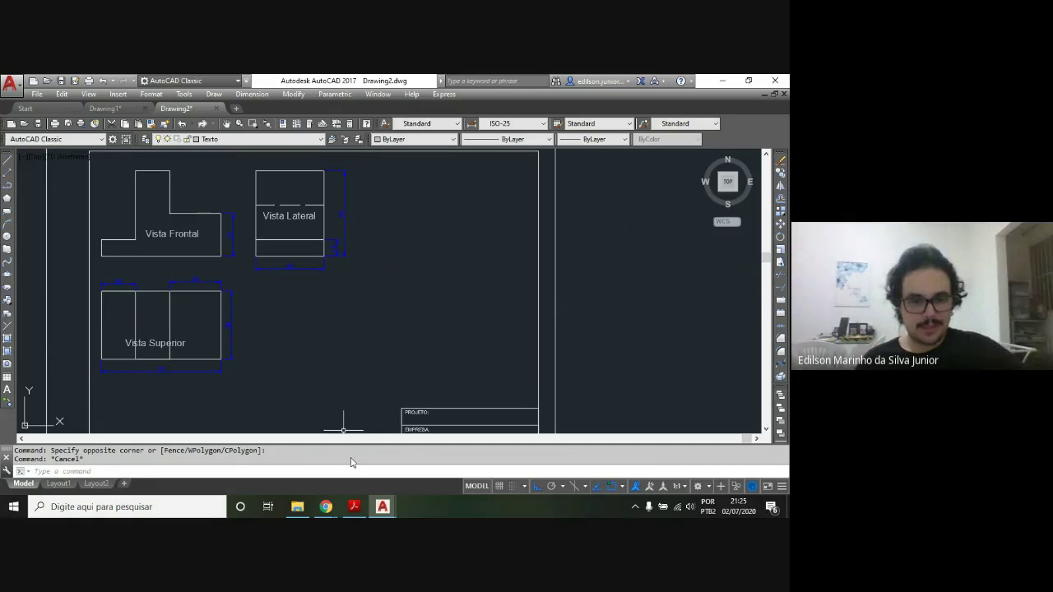
Compare the isometric L-shaped block in the reference PDF with the AutoCAD drawing
click(356, 508)
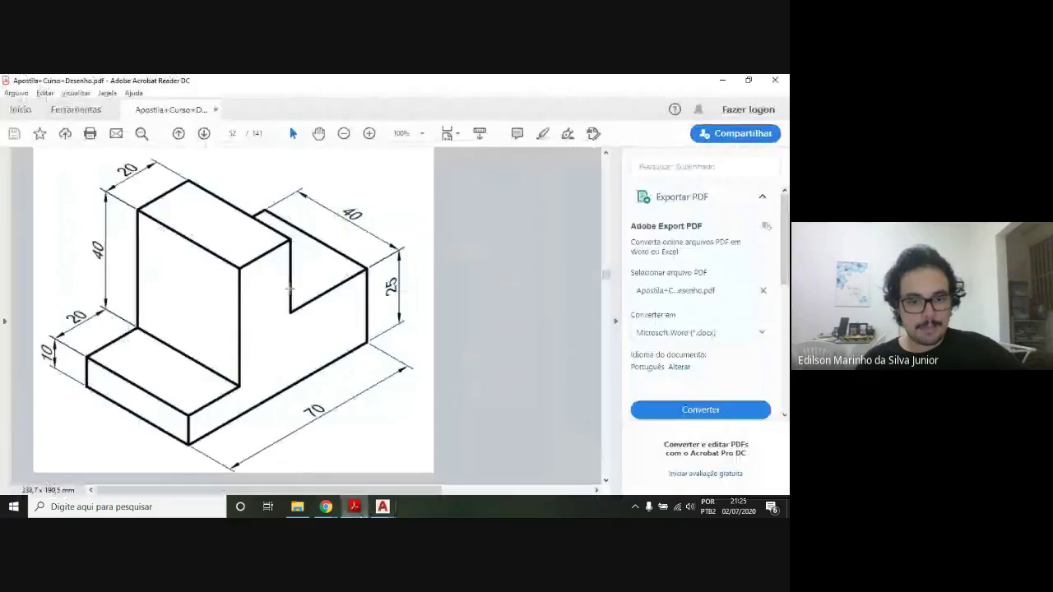
key(alt+Tab)
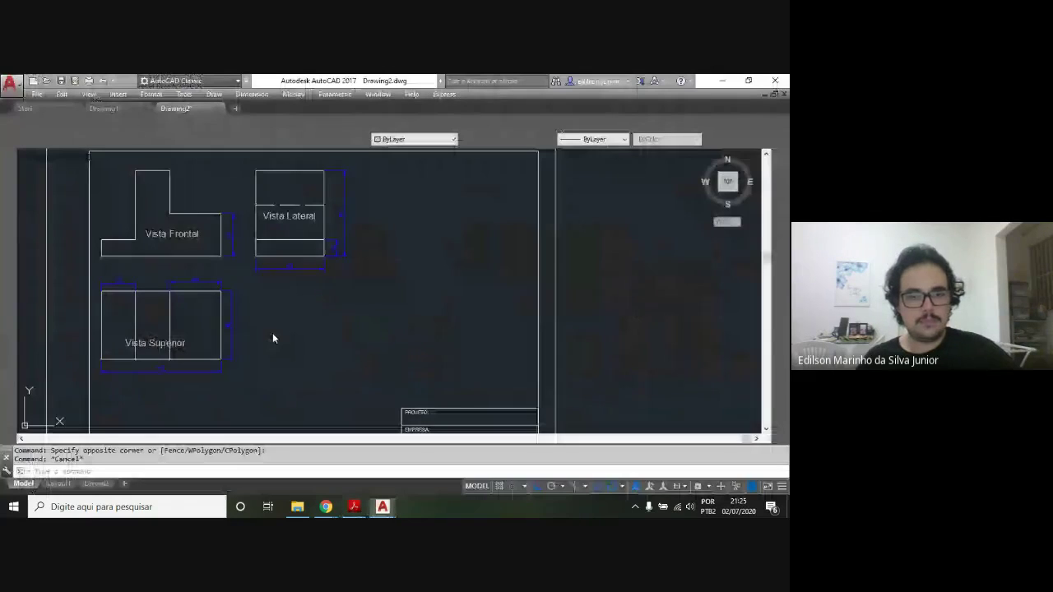
key(alt+Tab)
key(alt+Tab)
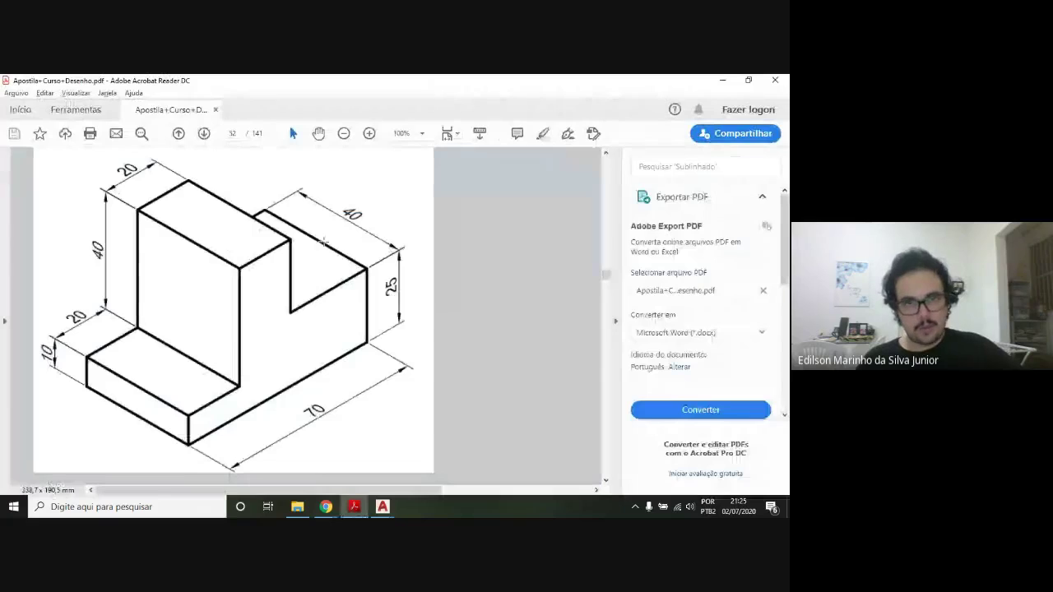
key(alt+Tab)
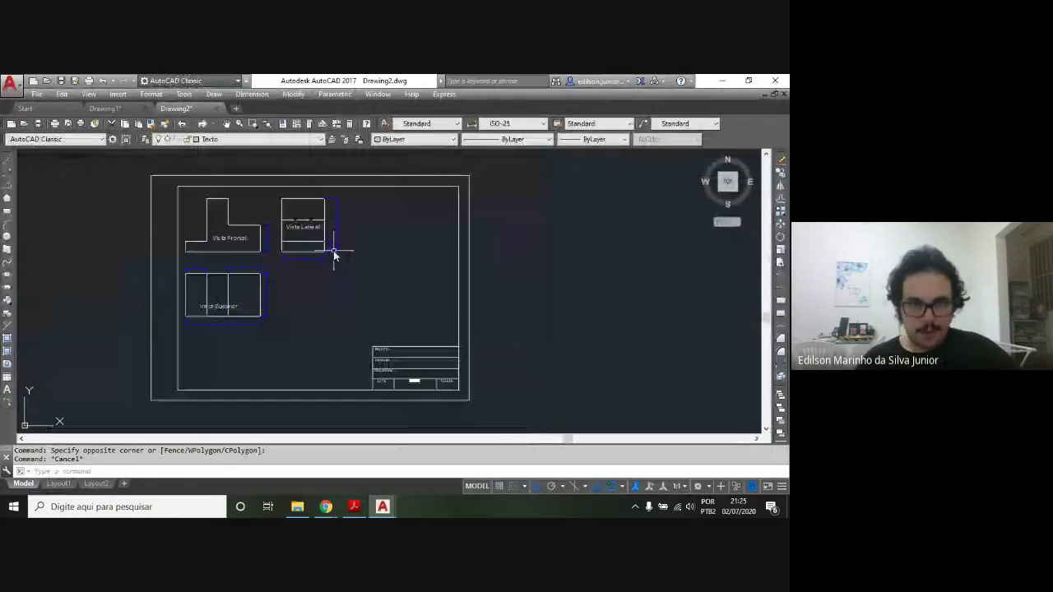
Switch the drawing to the SW Isometric 3D view
scroll(325, 247, down, 2)
middle_drag(329, 252, 273, 266)
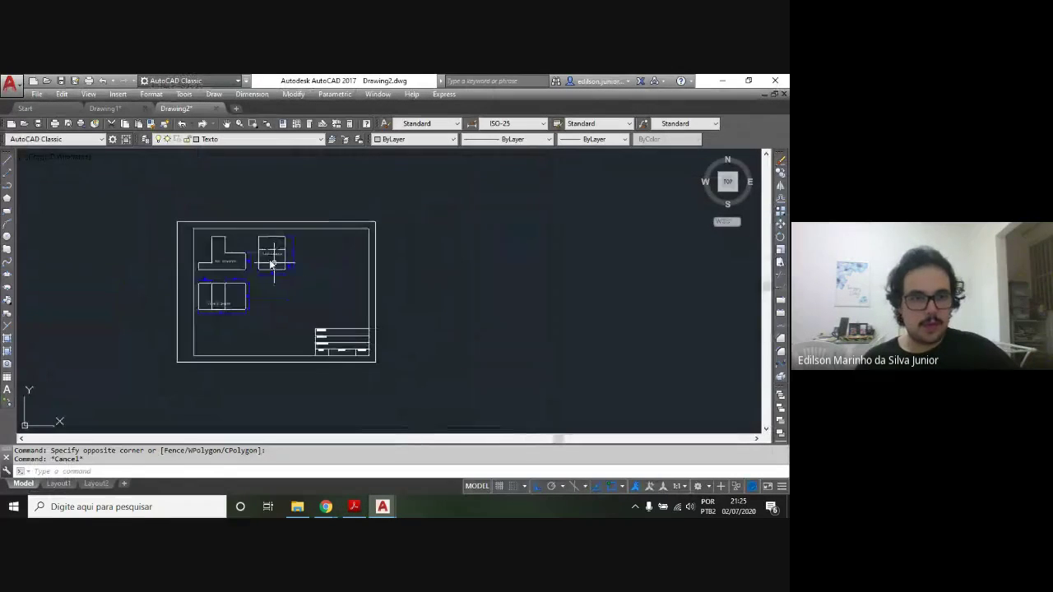
click(88, 94)
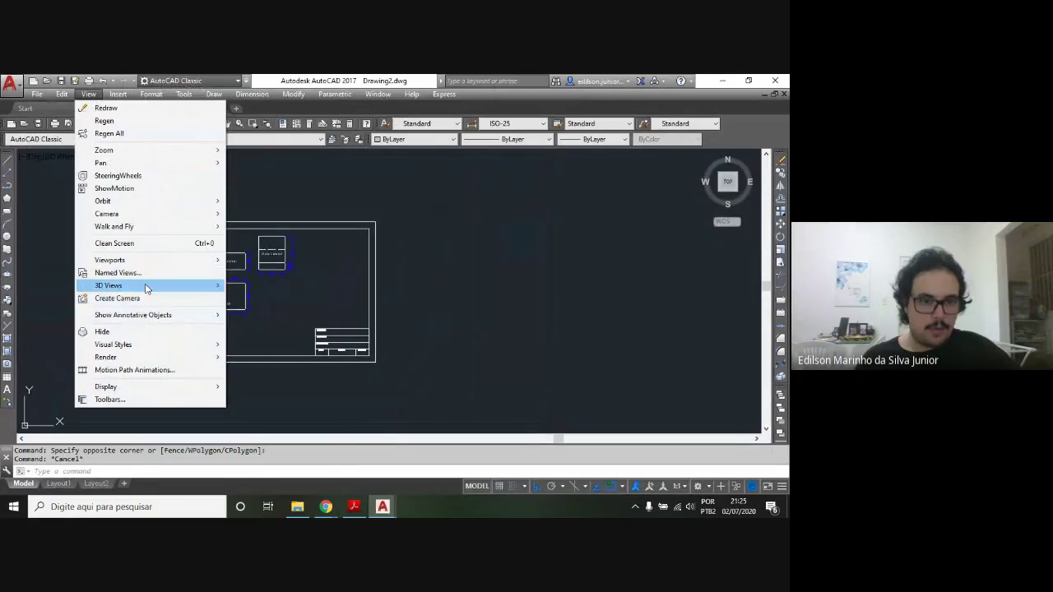
mouse_move(109, 285)
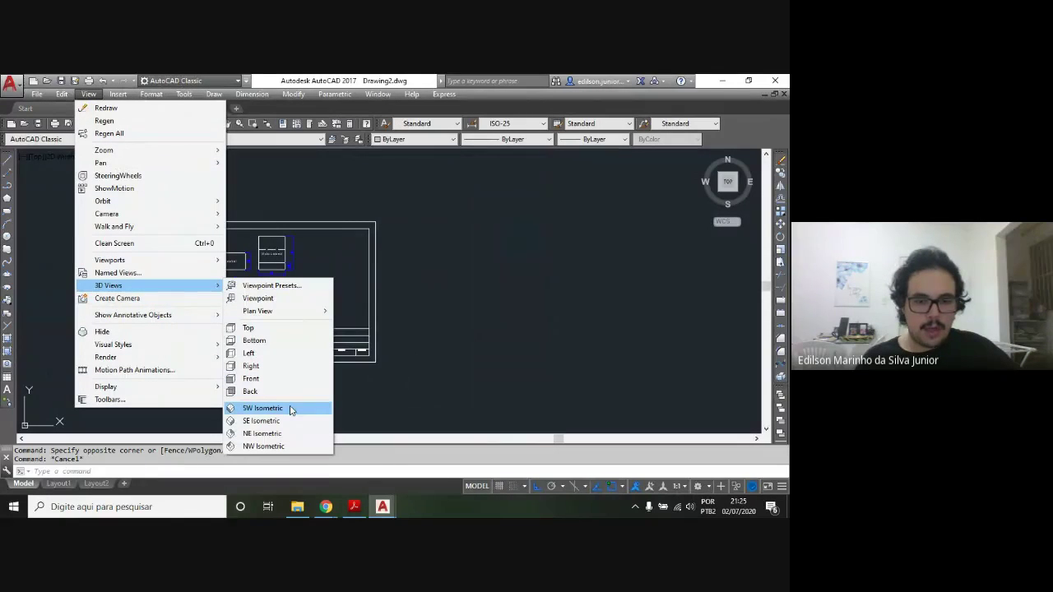
click(290, 409)
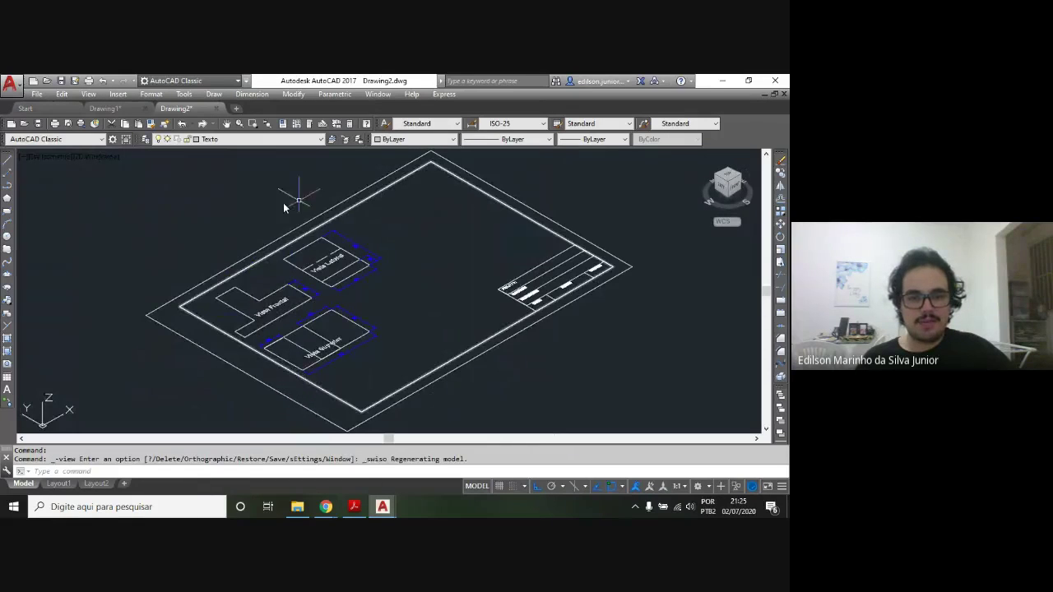
Pan the 2D views out of sight to leave empty space, checking the reference PDF
scroll(444, 267, down, 4)
mouse_move(441, 265)
middle_down()
mouse_move(329, 255)
mouse_move(90, 272)
middle_up()
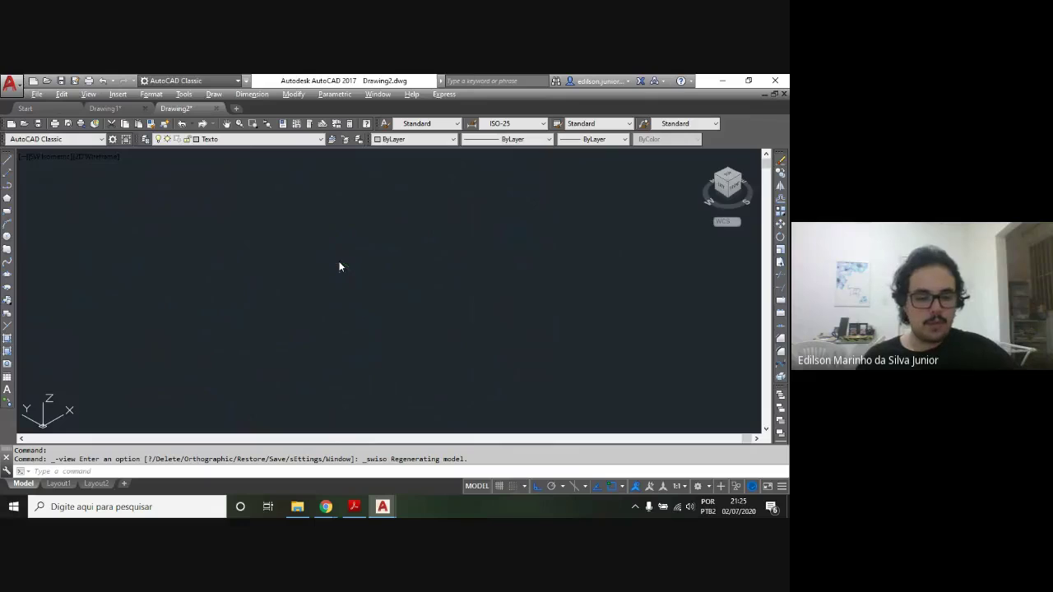
key(alt+Tab)
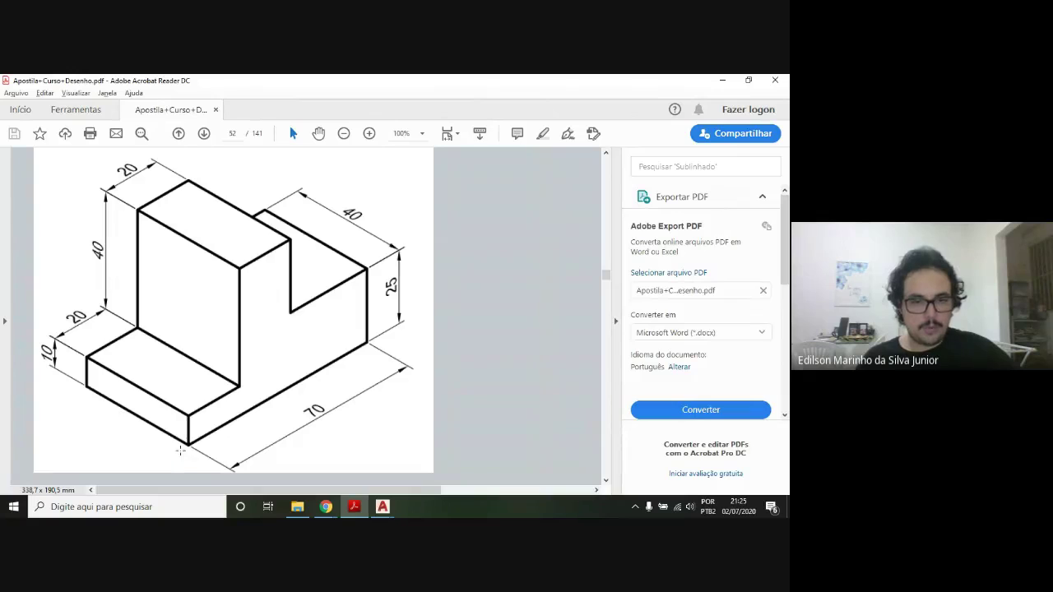
key(alt+Tab)
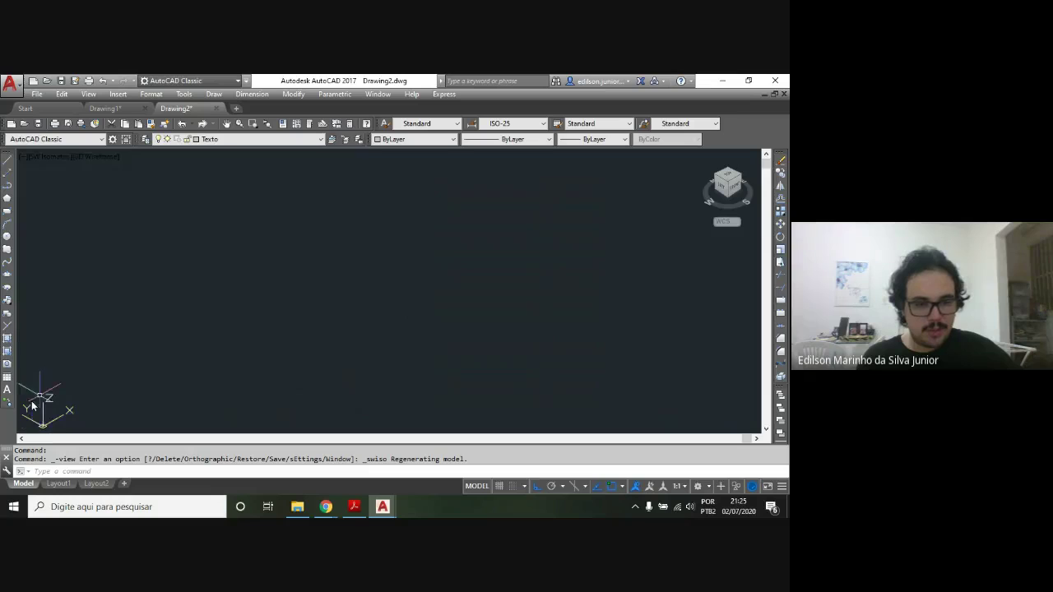
Draw trial lines from the box corner: a 70-unit base edge and a 40-unit edge
text(L)
key(Return)
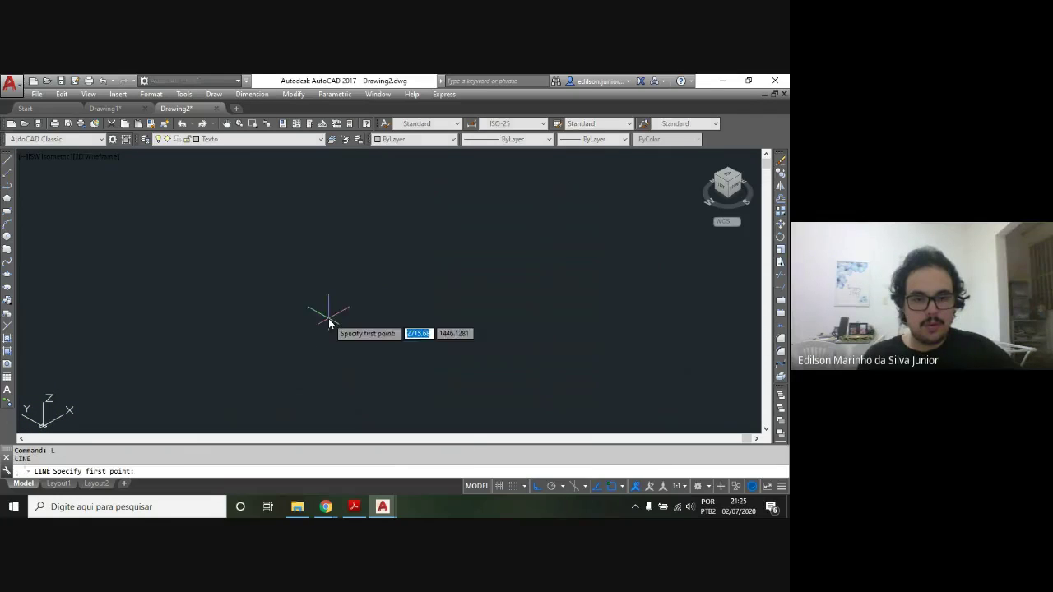
click(320, 314)
text(70)
key(Return)
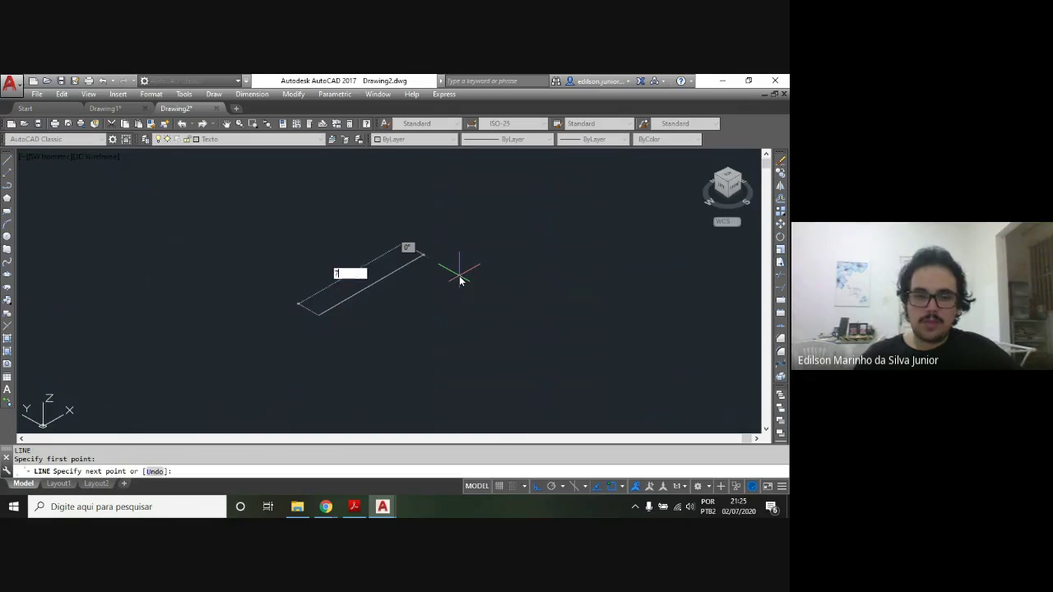
key(Escape)
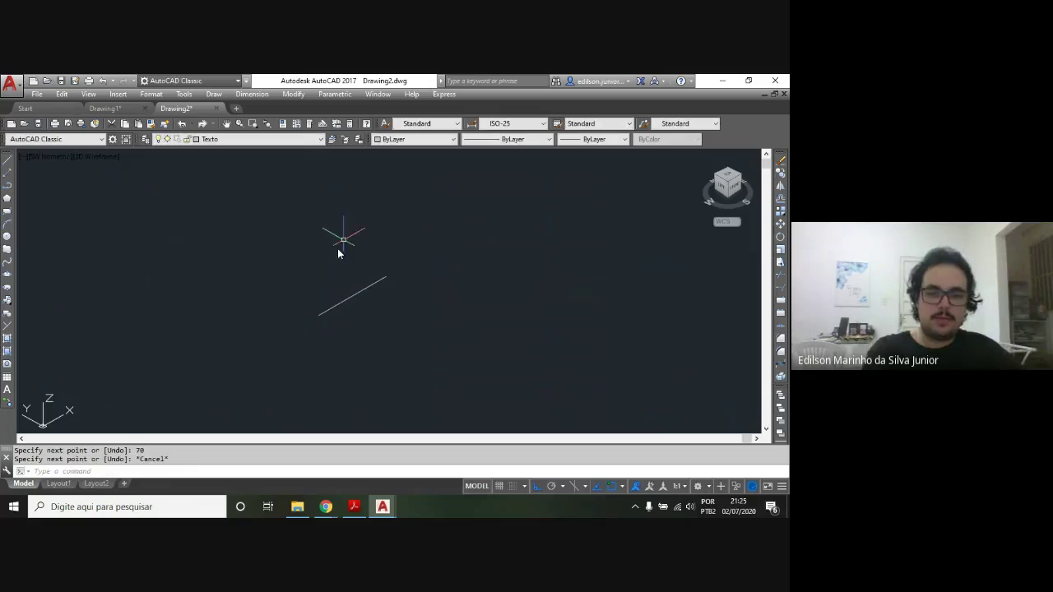
key(Return)
click(319, 314)
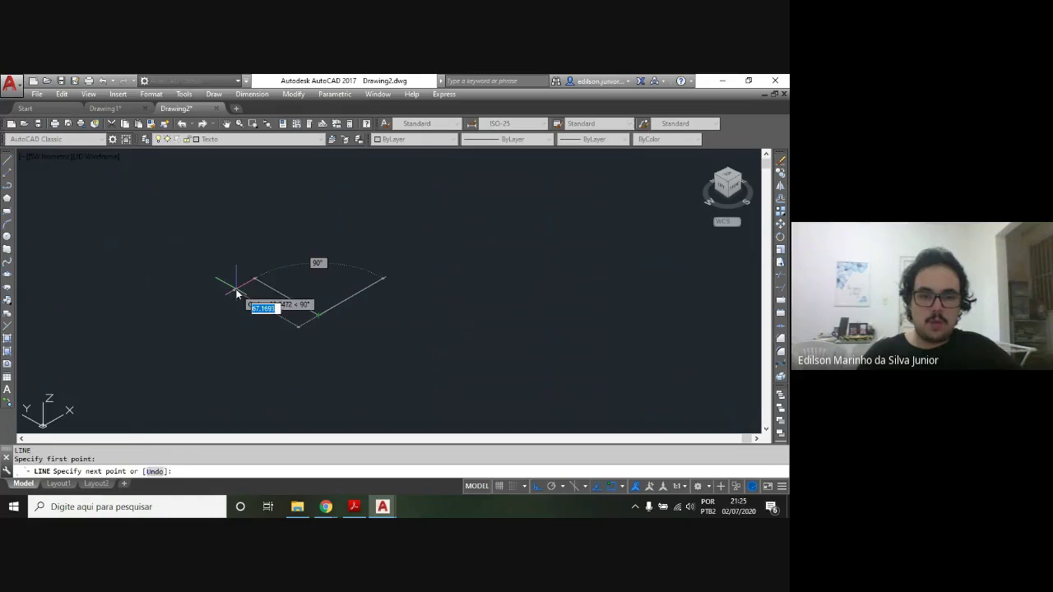
text(40)
key(Return)
key(Escape)
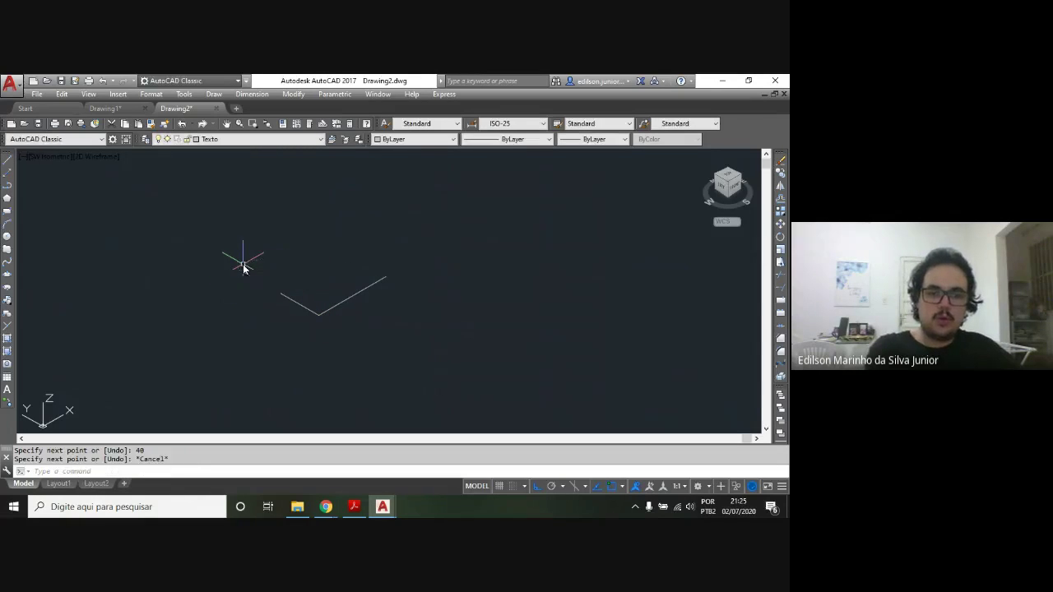
text(l)
Draw a trial chain of 10, 40 and 10-unit edges from the outline corner
key(Return)
click(319, 314)
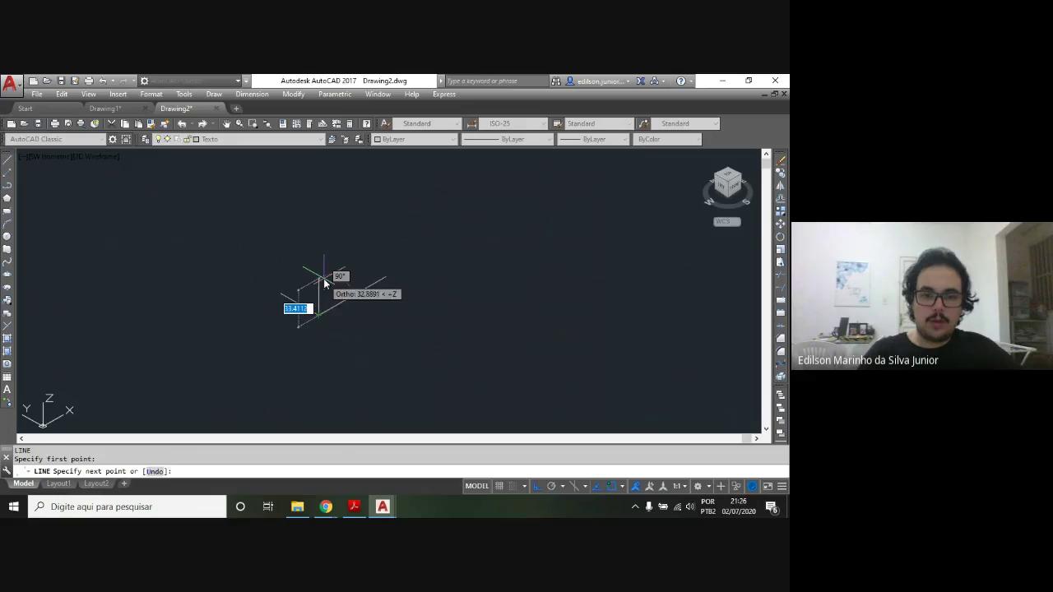
text(10)
key(Return)
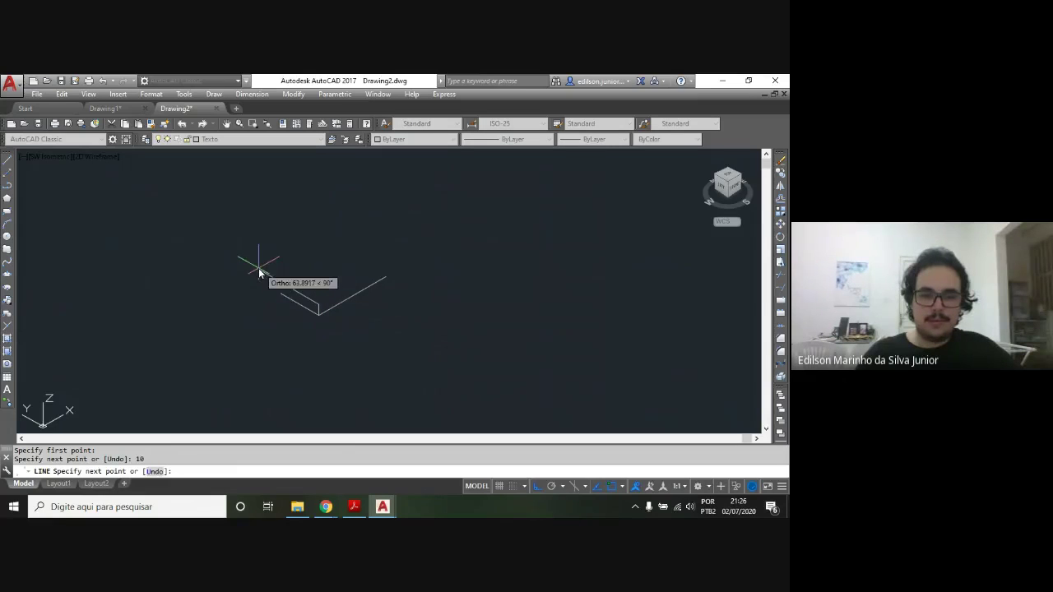
text(40)
key(Return)
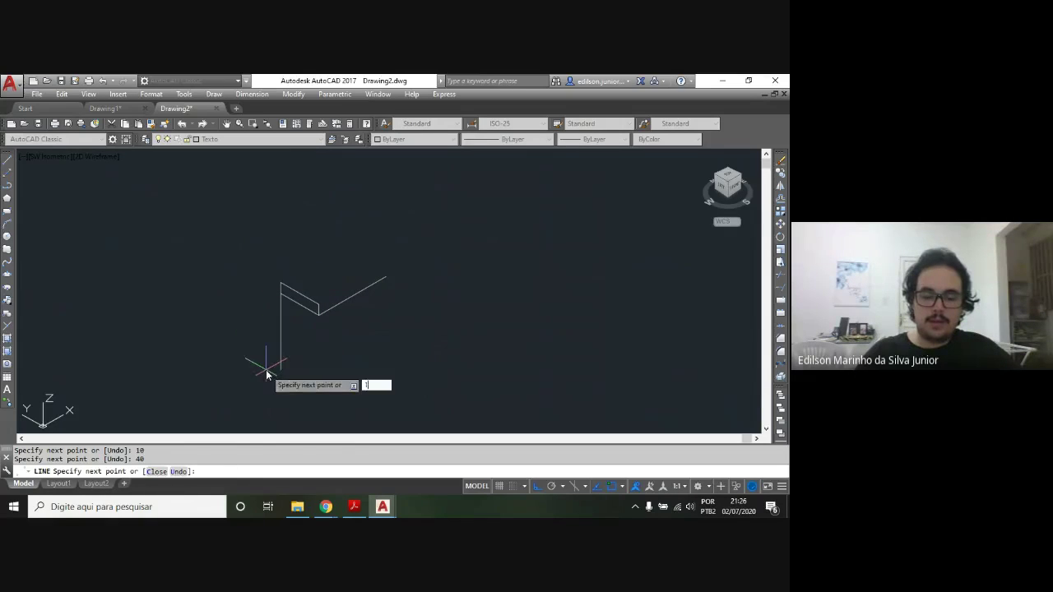
text(10)
key(Return)
scroll(285, 308, up, 3)
key(Escape)
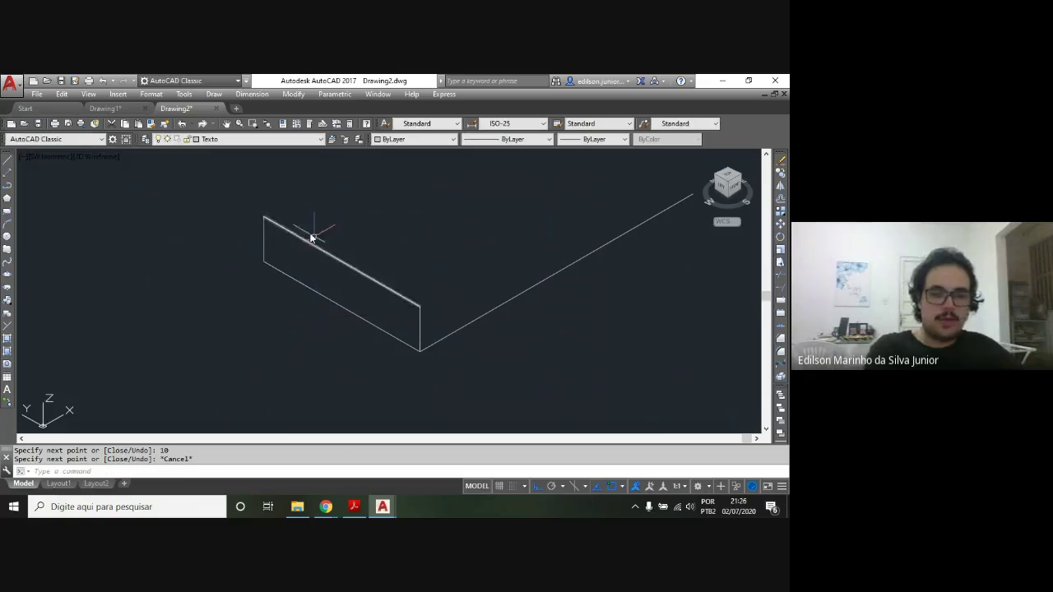
Check the reference PDF, then draw from the box corner: 20 along, 40 up, 20 across
key(alt+Tab)
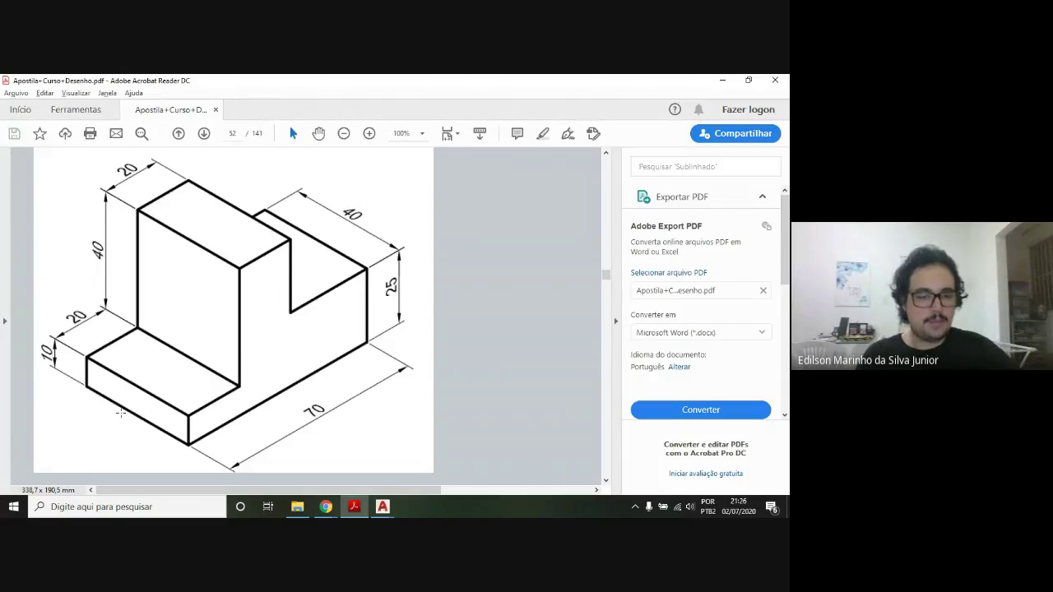
key(alt+Tab)
scroll(268, 239, down, 2)
text(l)
key(Return)
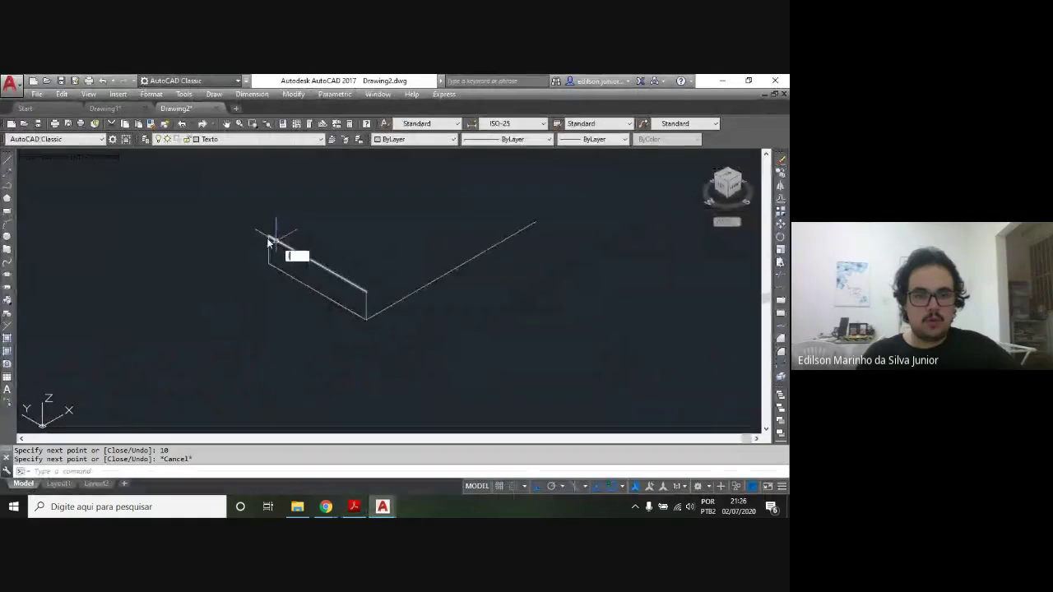
click(268, 237)
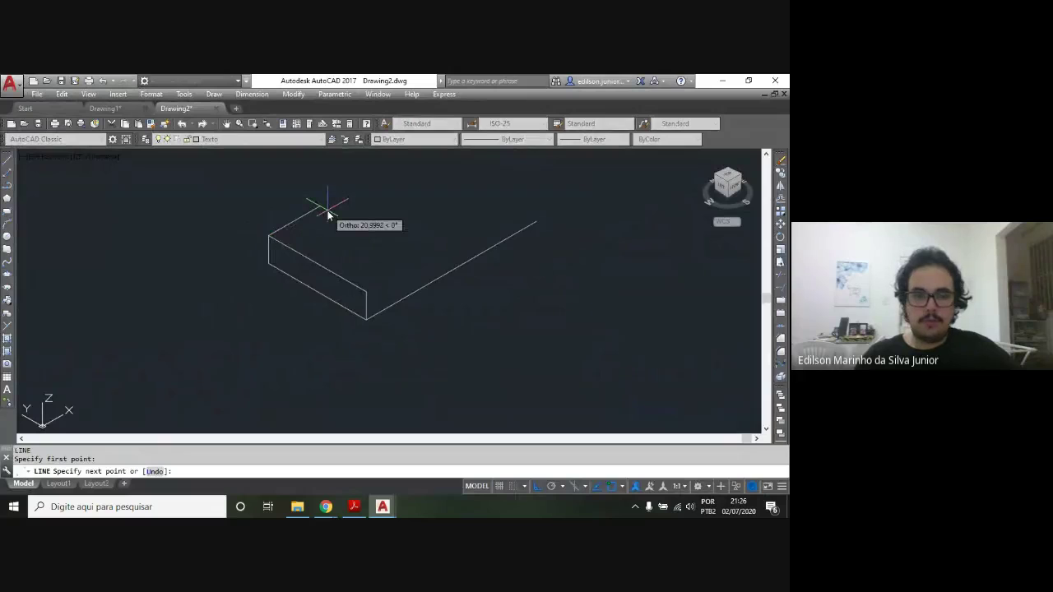
text(20)
key(Return)
middle_drag(329, 211, 338, 299)
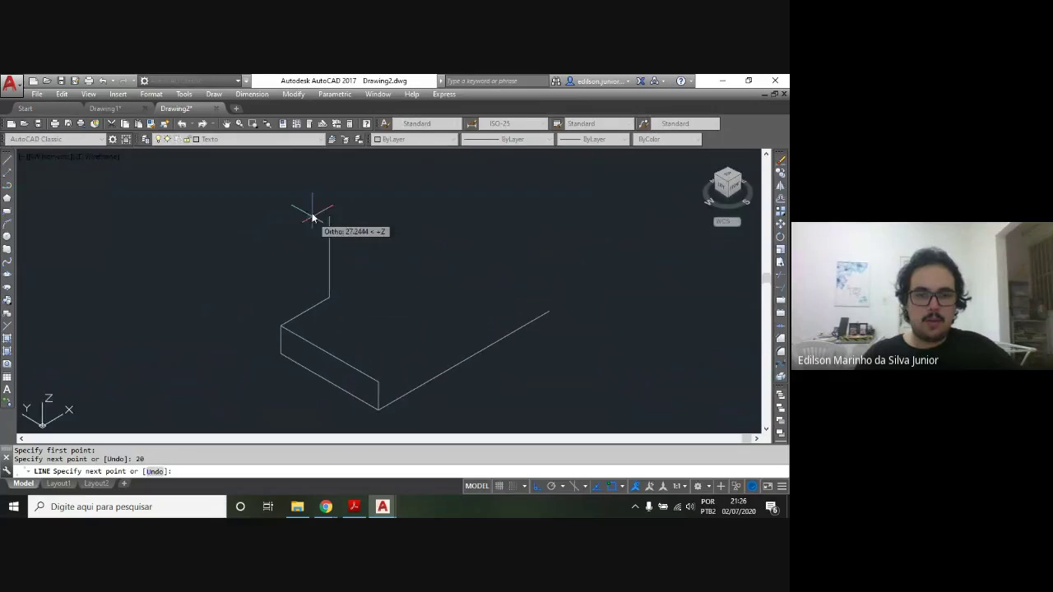
key(alt+Tab)
key(alt+Tab)
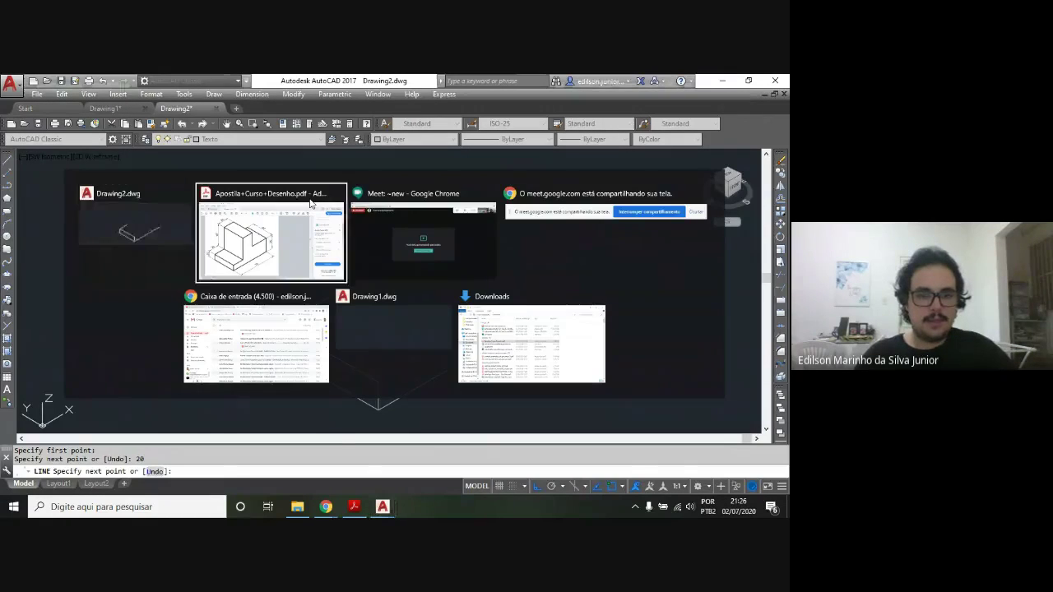
key(alt+Tab)
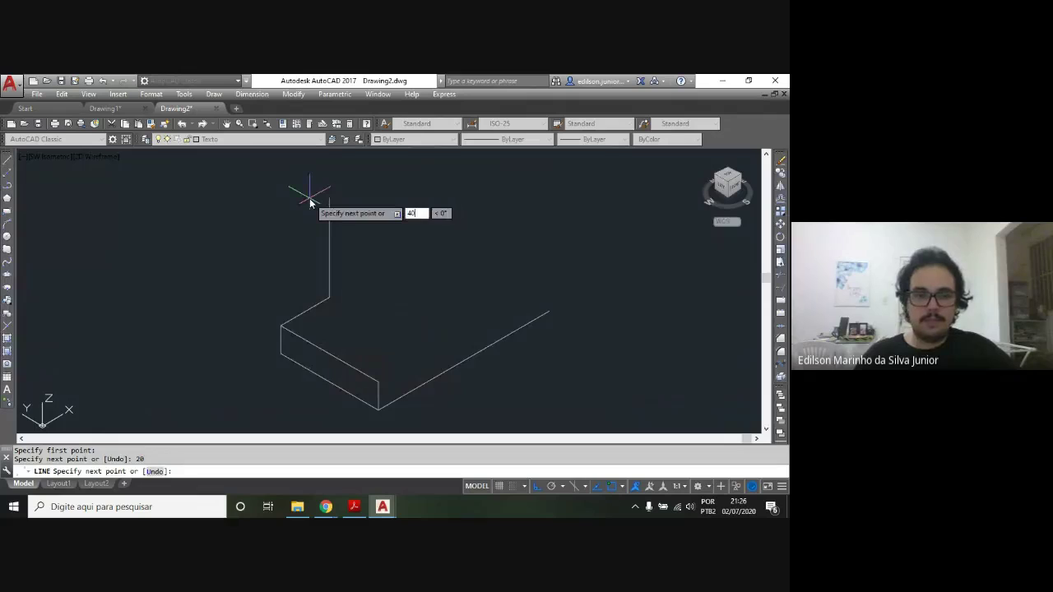
key(Return)
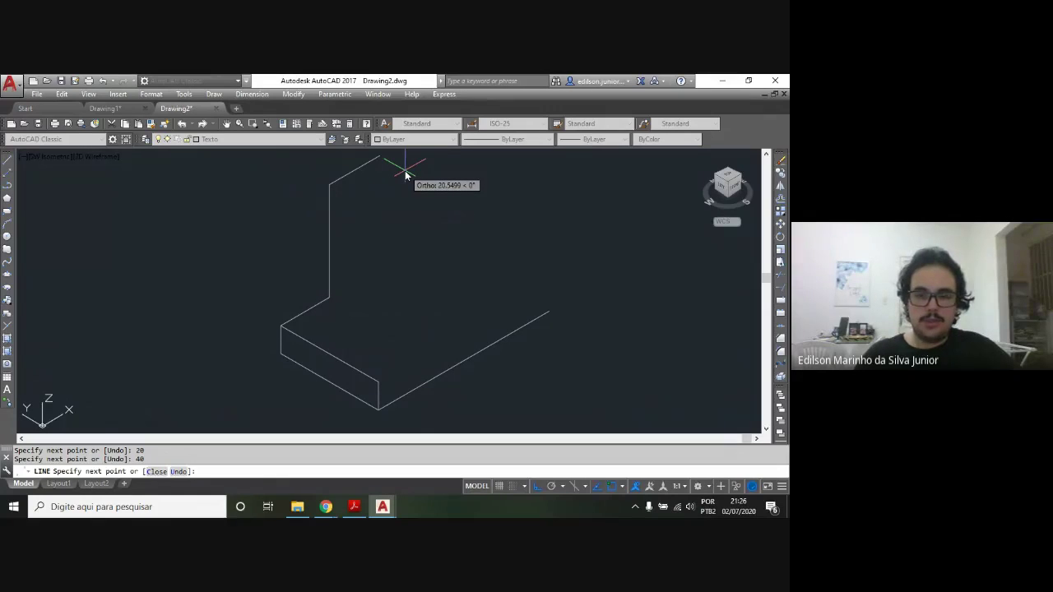
text(20)
key(Return)
Continue the outline 25 down, 30 across and 40 down, then end LINE
middle_drag(404, 169, 388, 266)
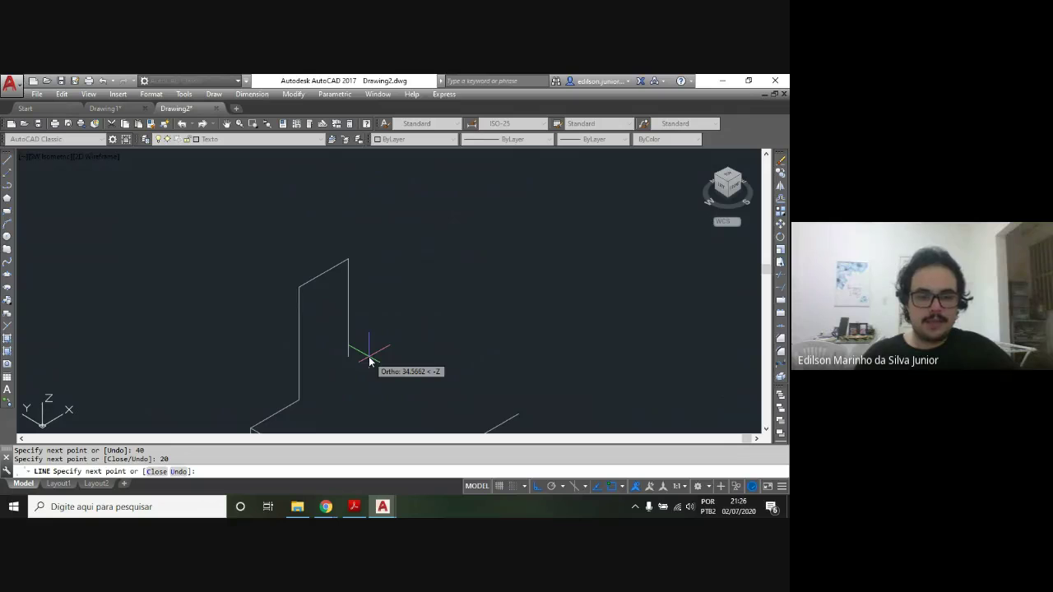
key(alt+Tab)
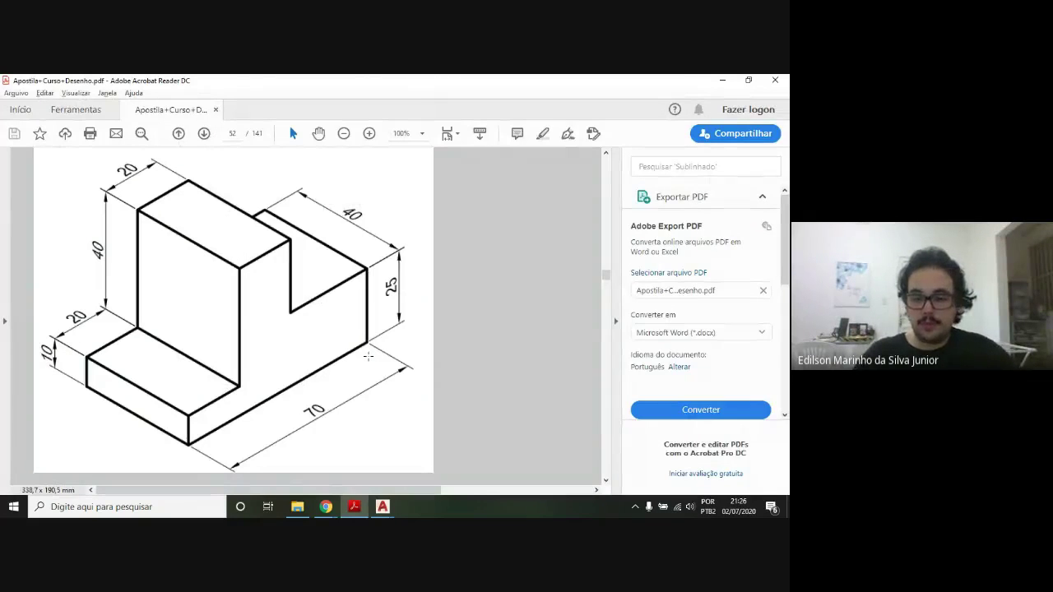
key(alt+Tab)
text(25)
key(Return)
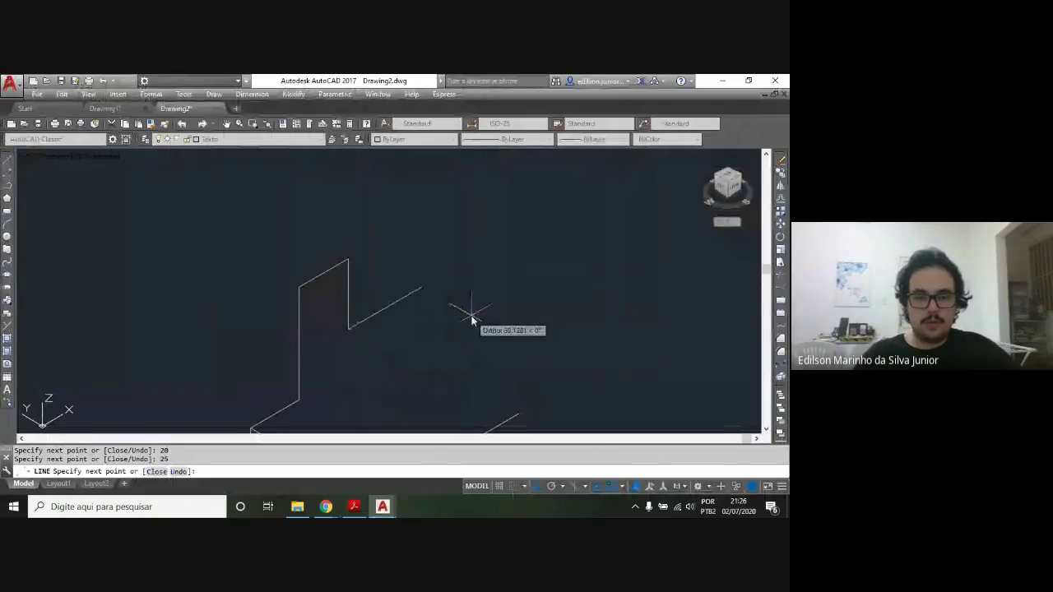
key(alt+Tab)
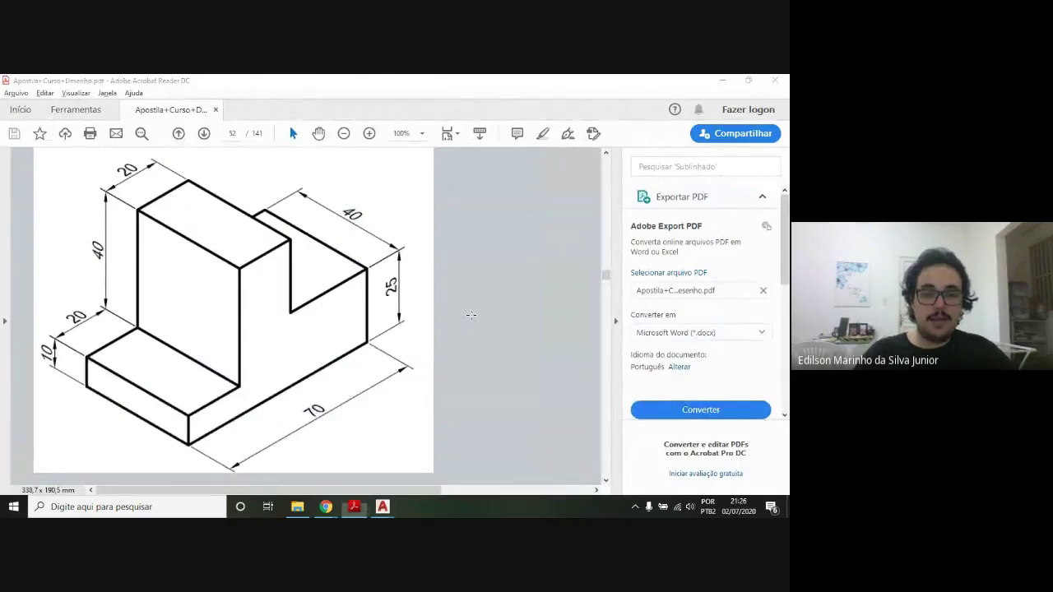
key(alt+Tab)
text(0)
key(Return)
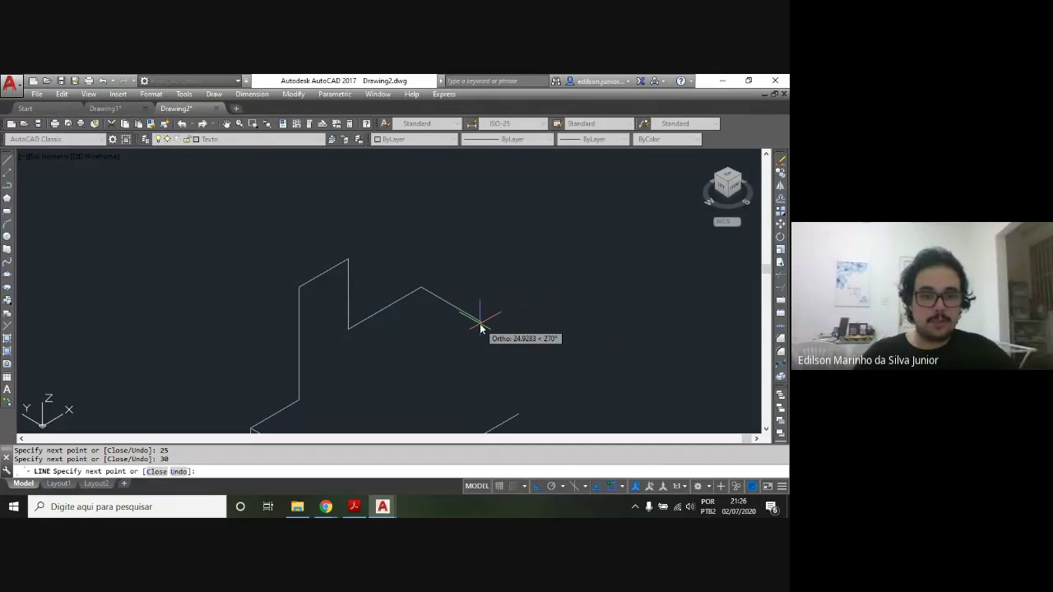
key(alt+Tab)
key(alt+Tab)
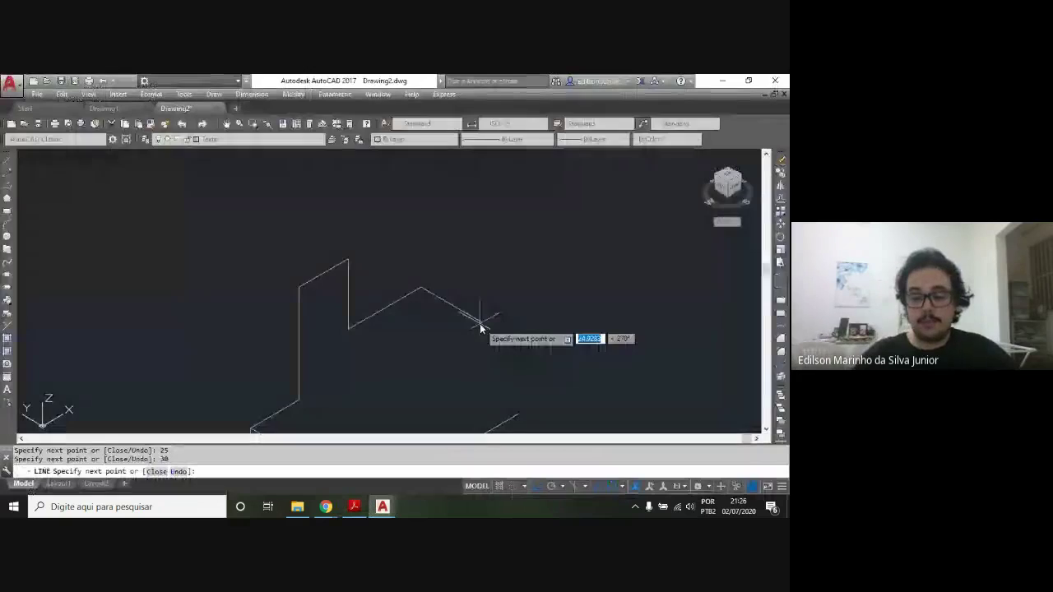
text(40)
key(Return)
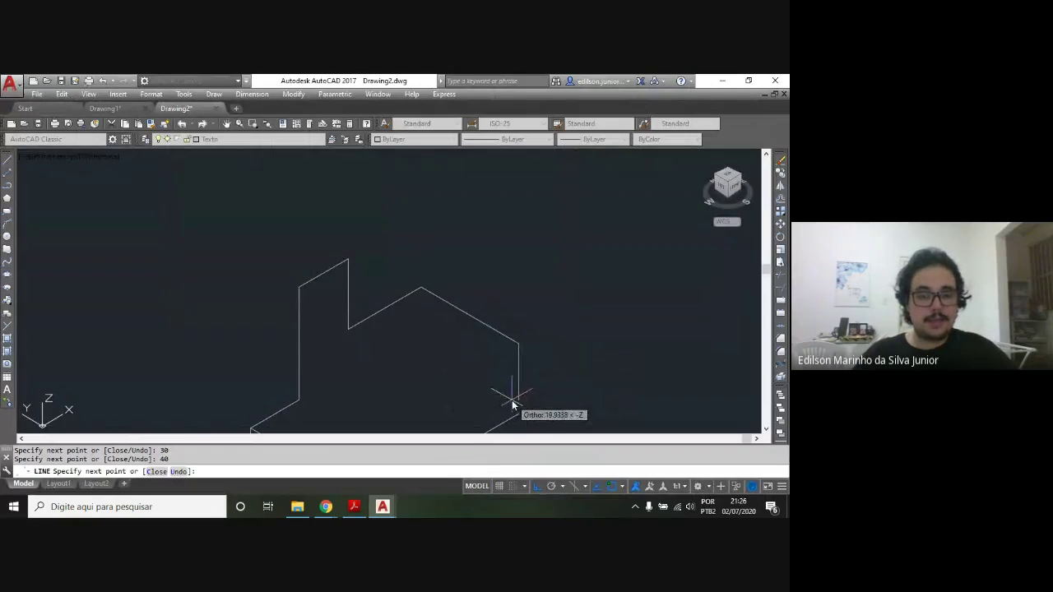
key(alt+Tab)
key(alt+Tab)
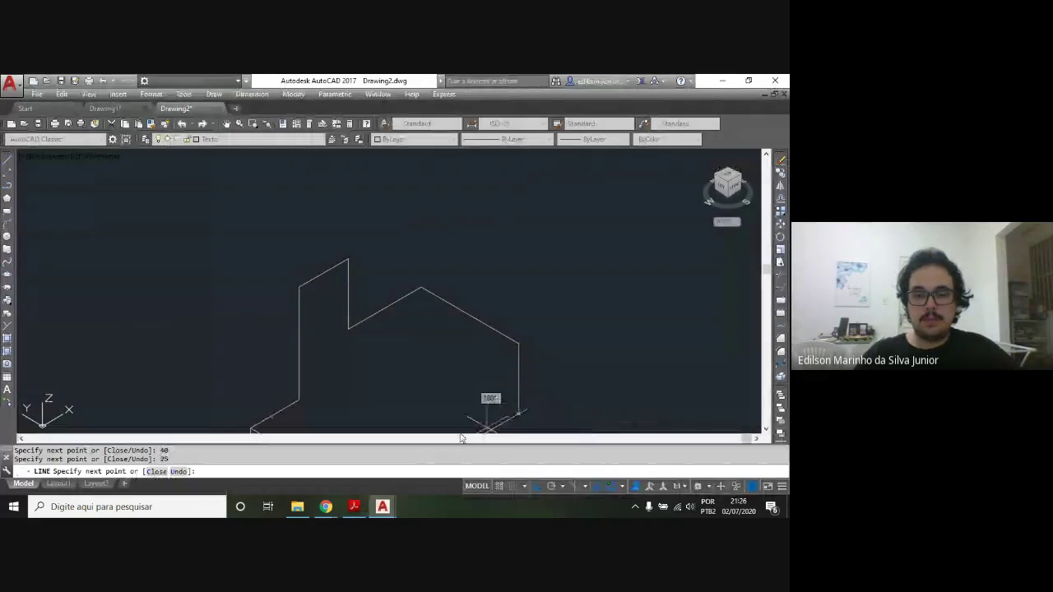
middle_drag(446, 400, 454, 299)
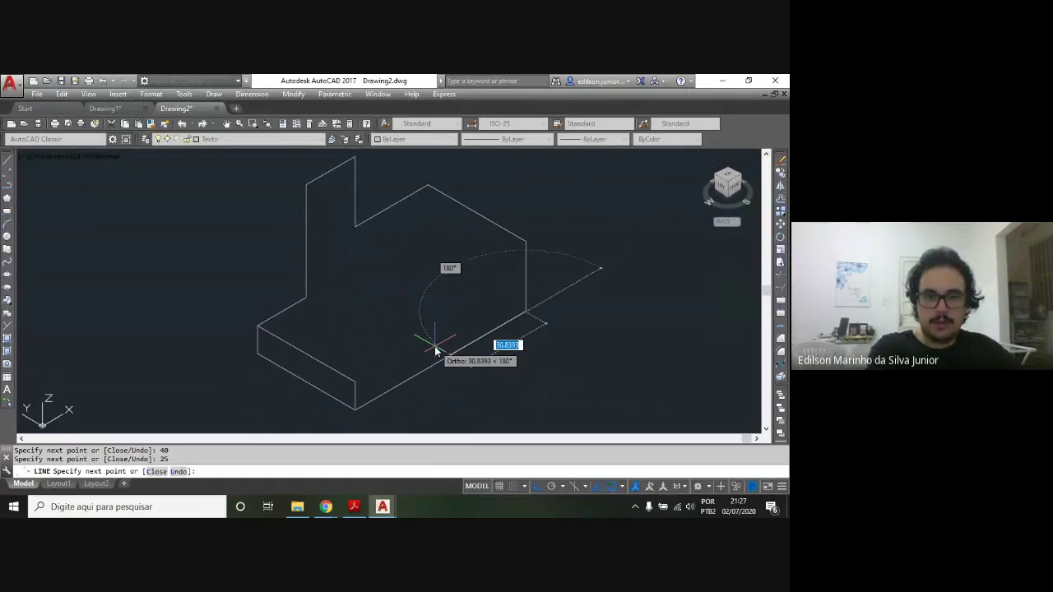
key(Escape)
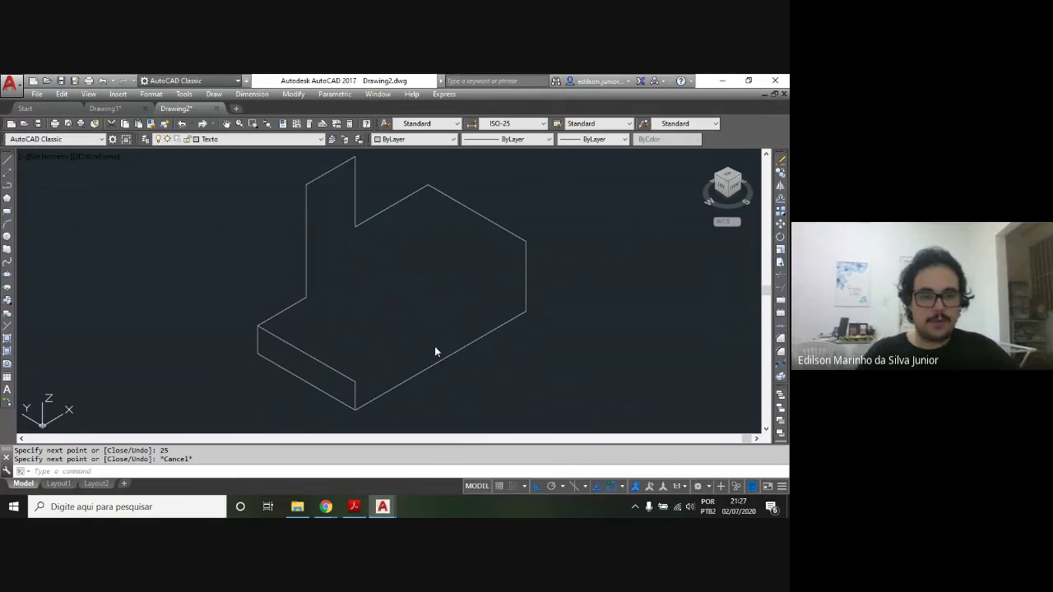
key(alt+Tab)
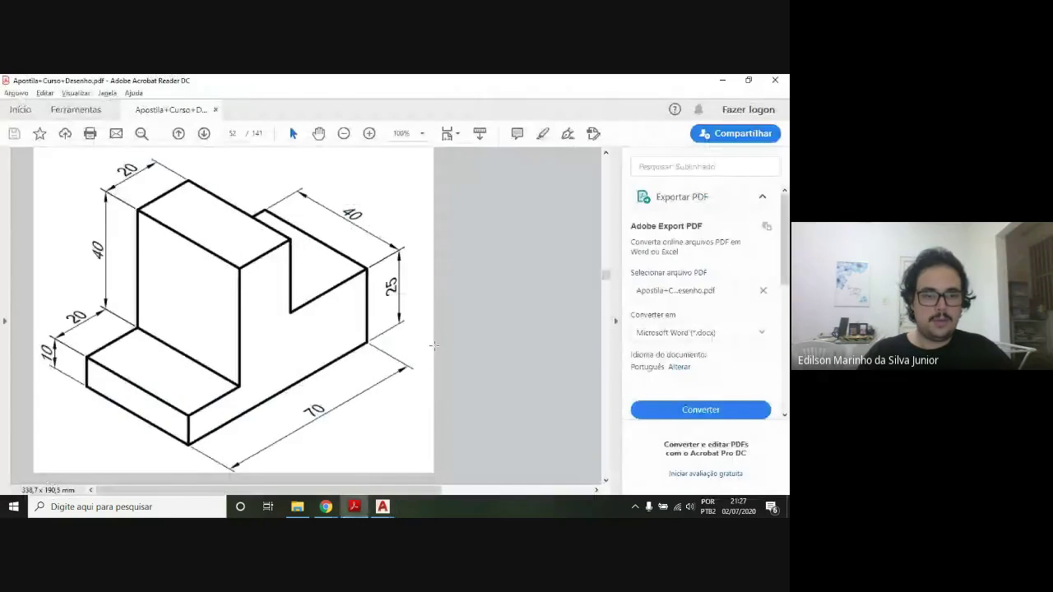
Draw a second front outline from the base corner: 20, 40, 20, 25 and 30
key(alt+Tab)
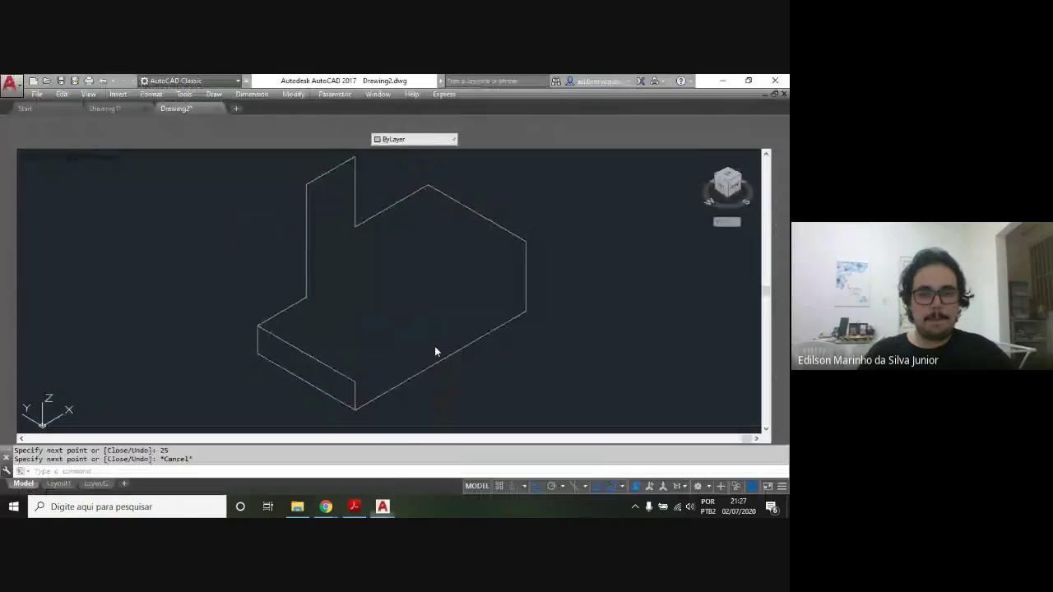
text(l)
key(Return)
click(355, 381)
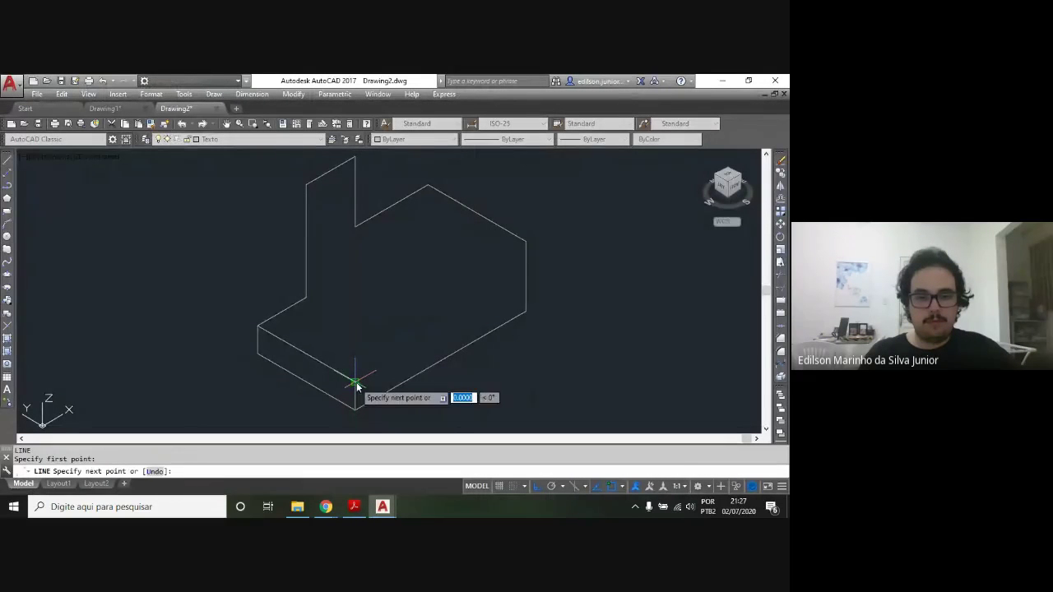
text(20)
key(Return)
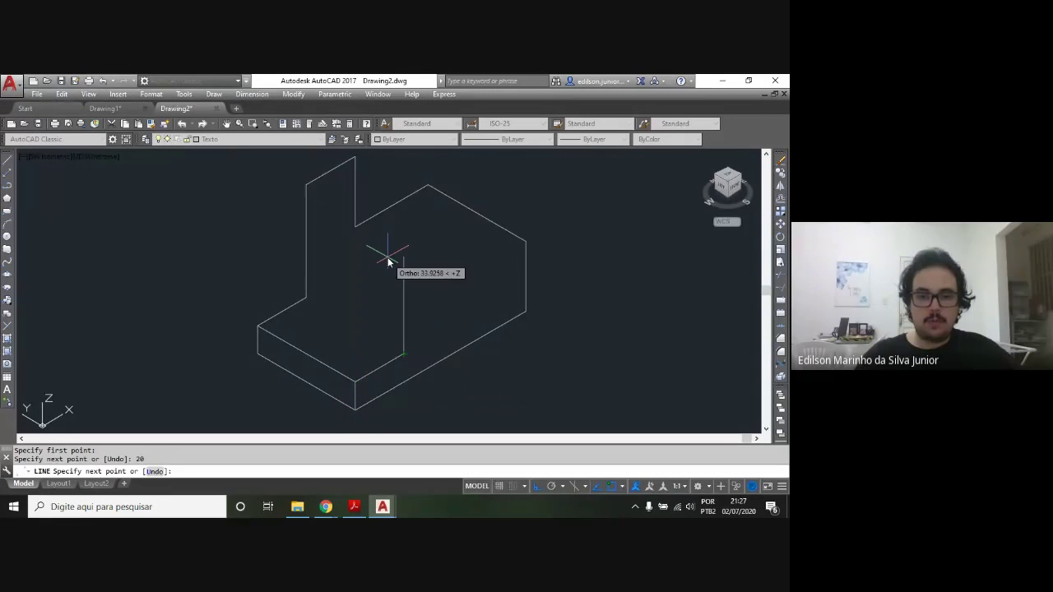
text(40)
key(Return)
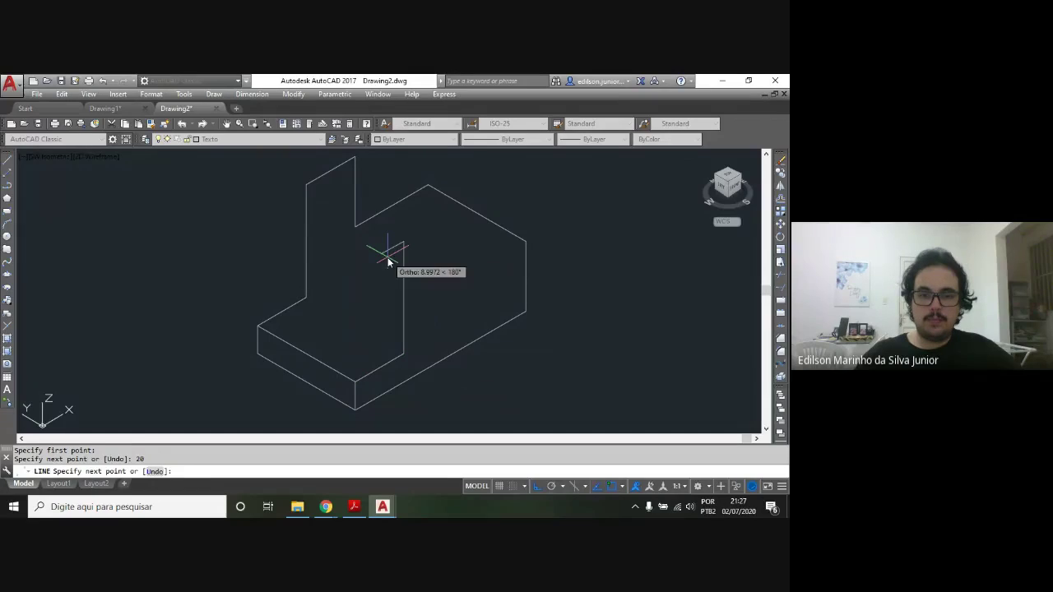
text(20)
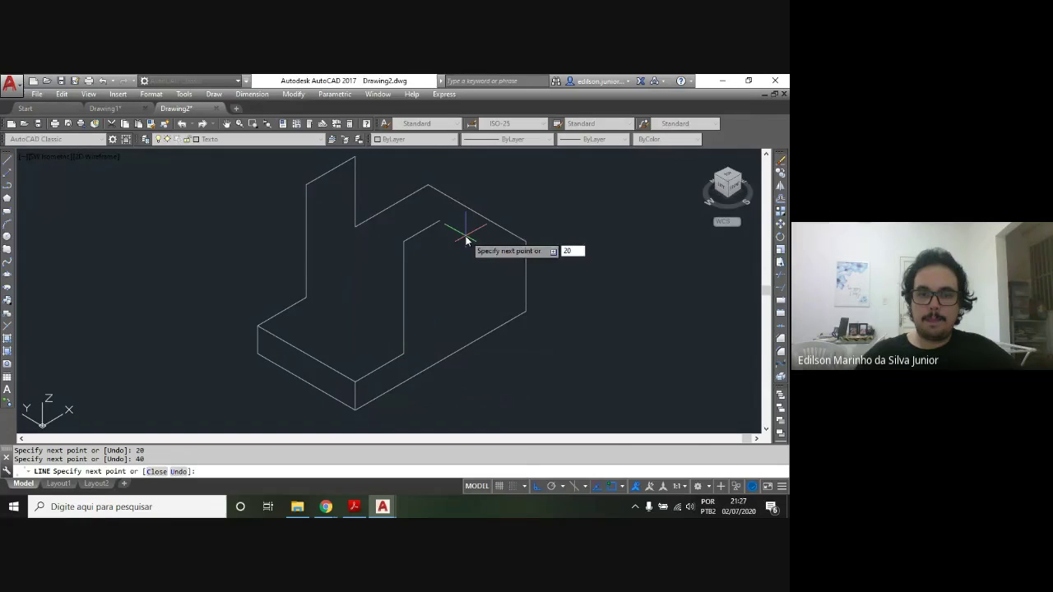
key(Return)
text(2)
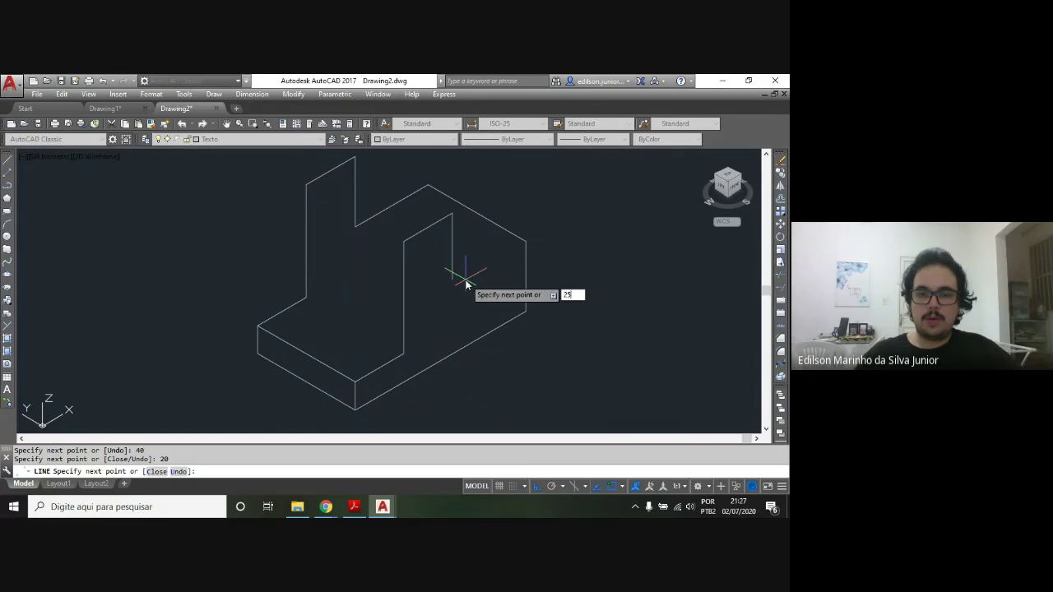
key(Return)
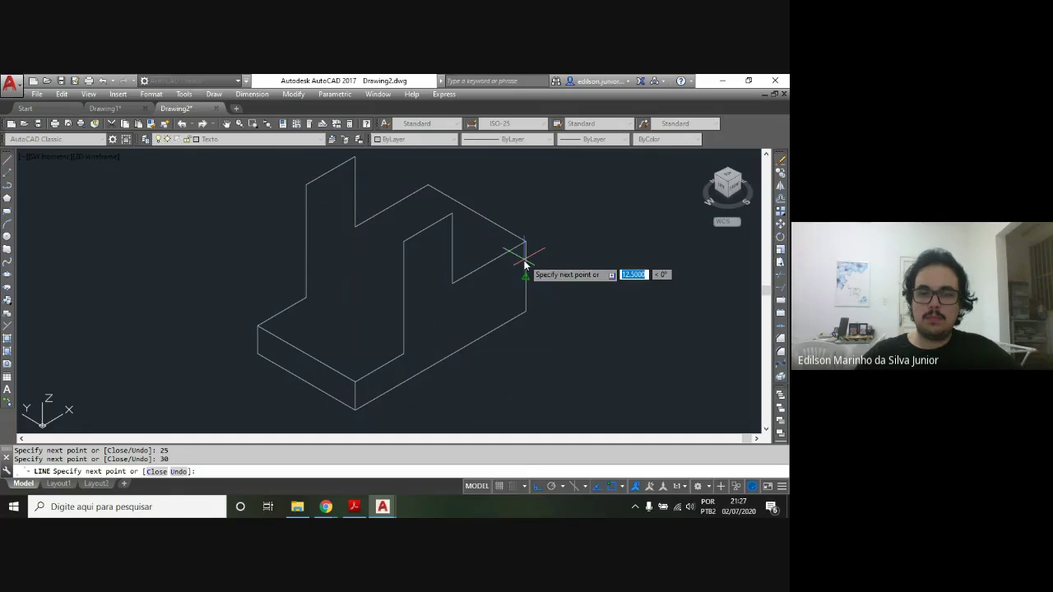
key(Return)
key(Escape)
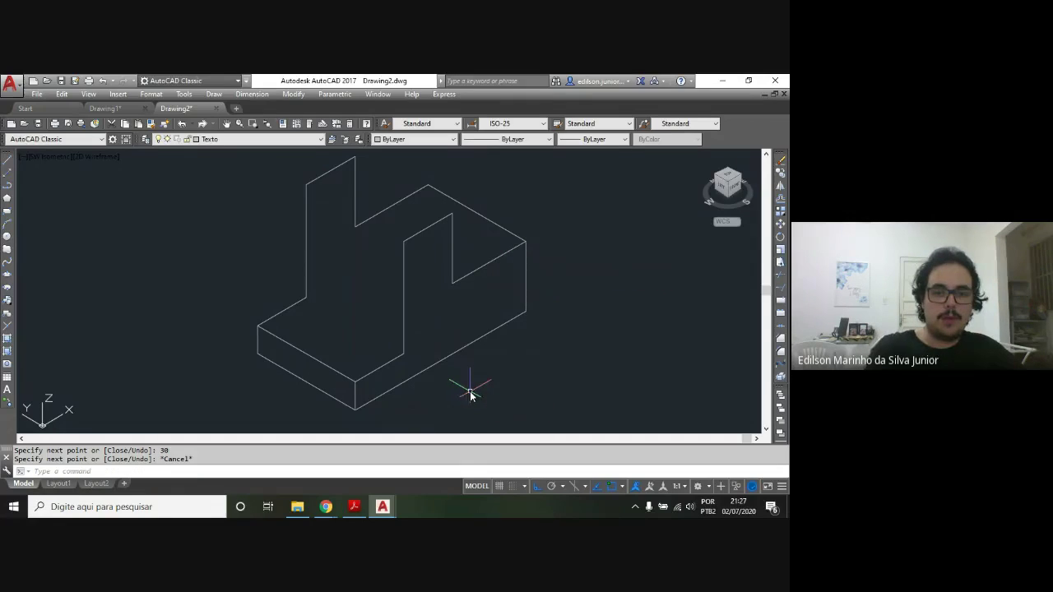
Add depth edges: a wall-to-front connector and 40-unit lines from the wall top and base corners
text(l)
key(Return)
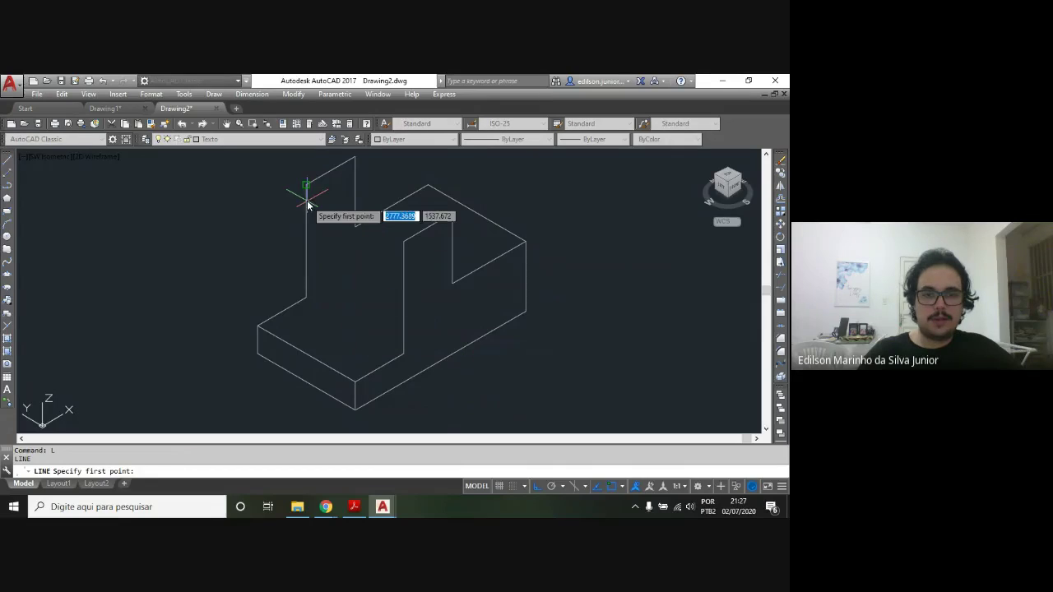
click(306, 184)
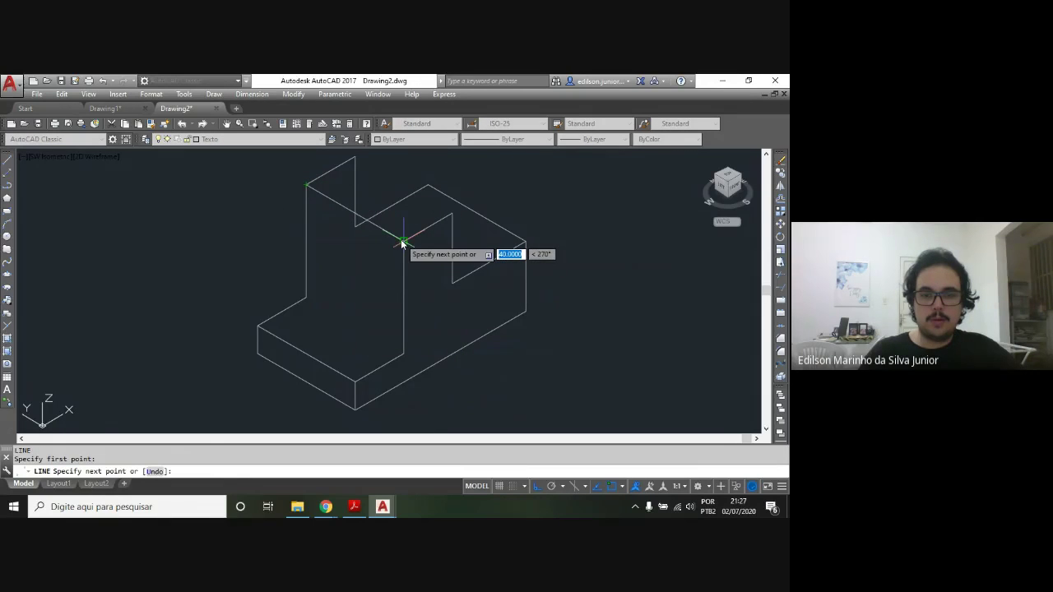
click(403, 241)
key(Escape)
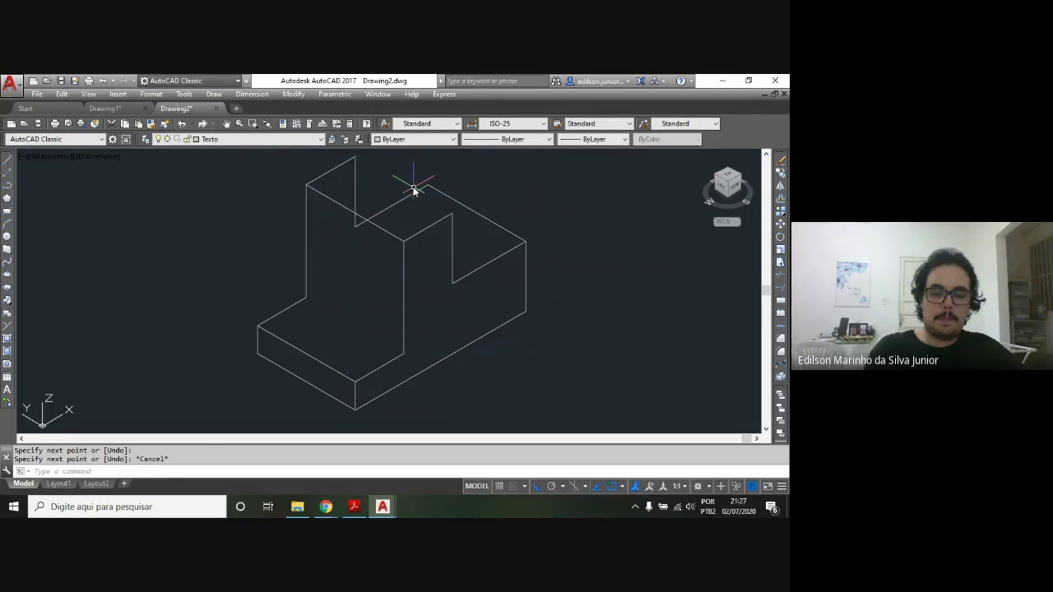
key(Return)
click(354, 157)
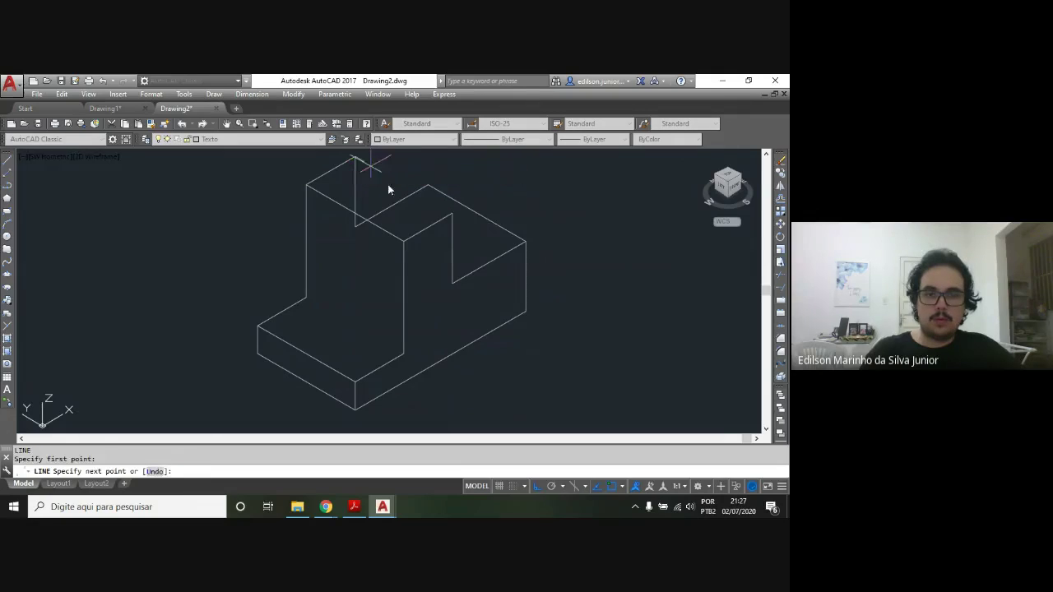
text(40)
key(Return)
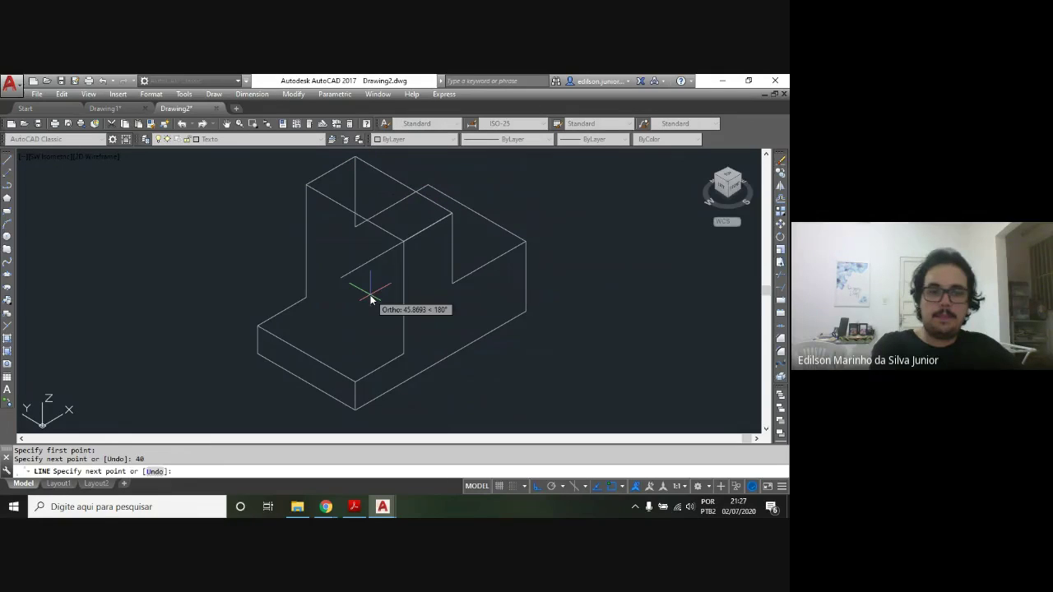
key(Escape)
key(Return)
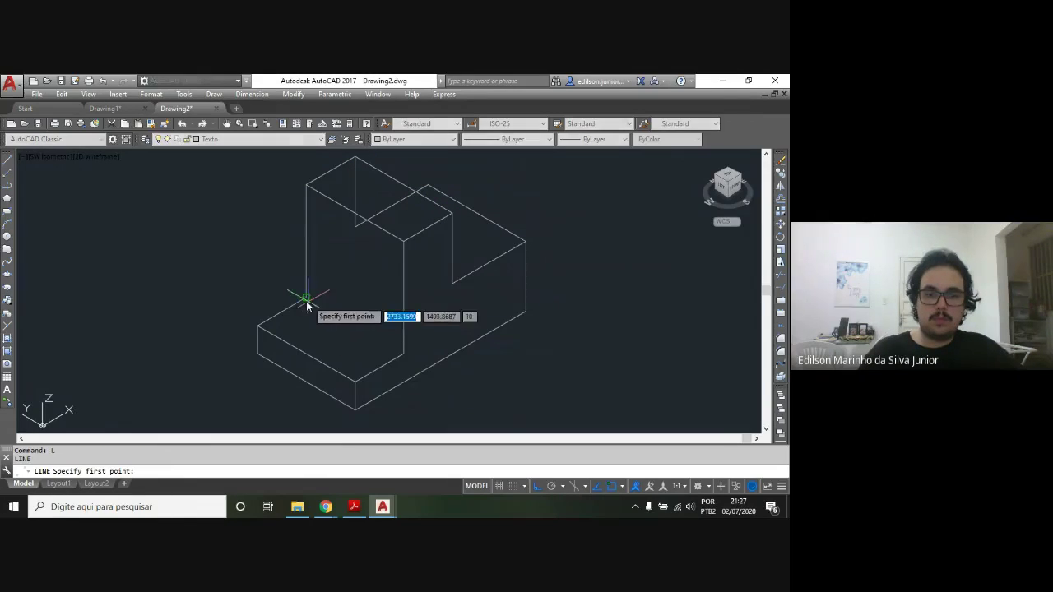
click(306, 298)
text(40)
key(Return)
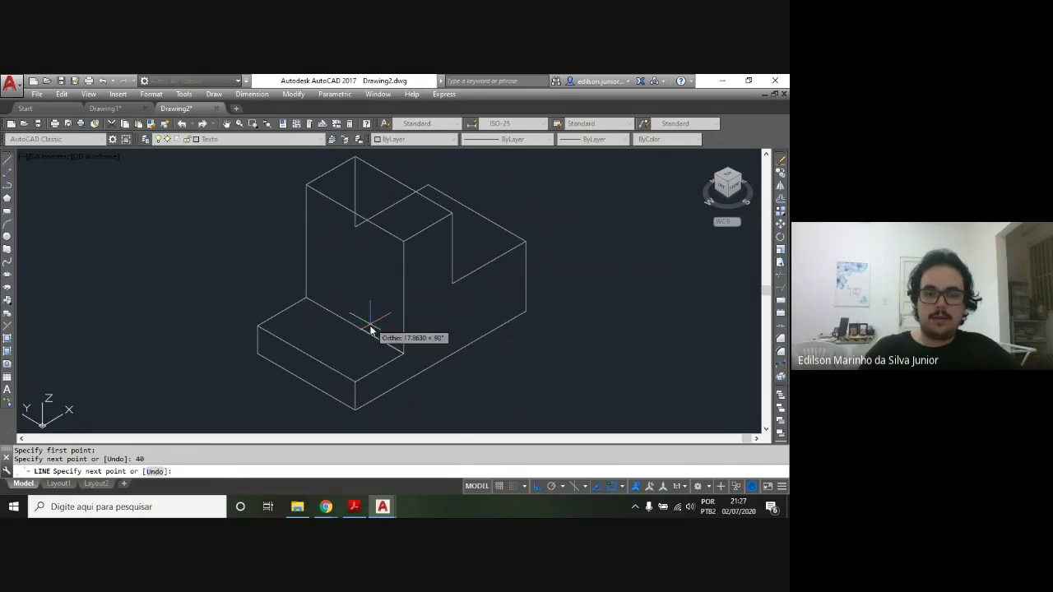
Shift the block up-left, compare it with the isometric PDF, and open the View menu
key(Escape)
scroll(287, 366, down, 3)
scroll(287, 366, up, 1)
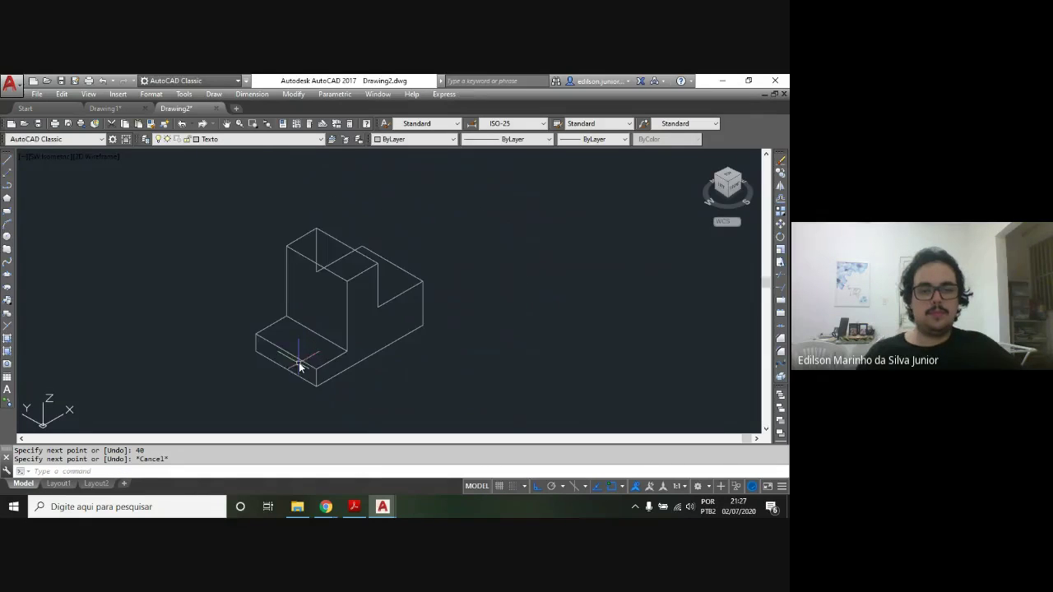
scroll(302, 365, down, 1)
middle_drag(285, 357, 252, 333)
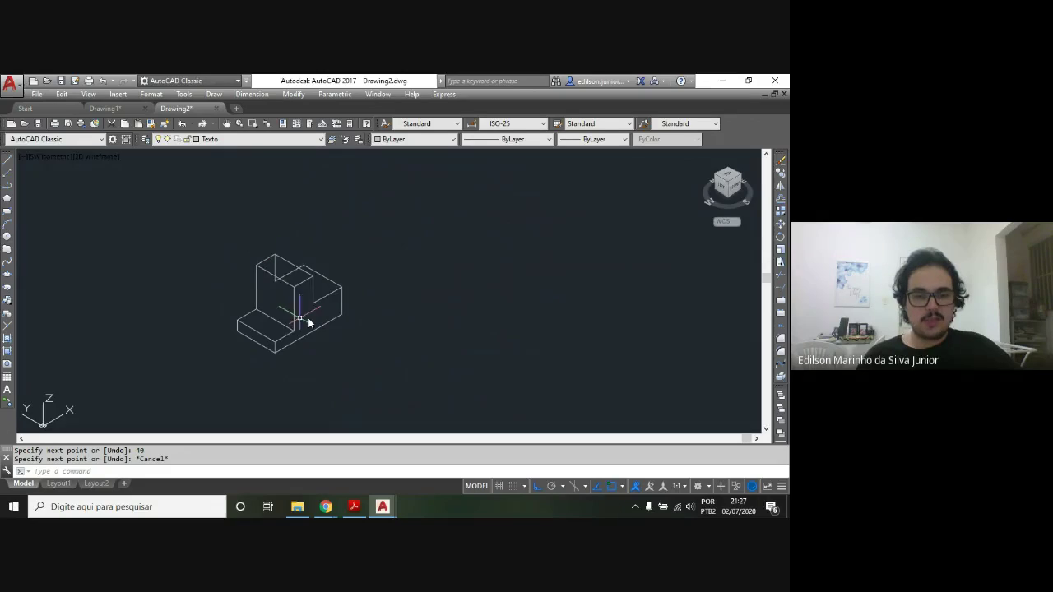
key(alt+Tab)
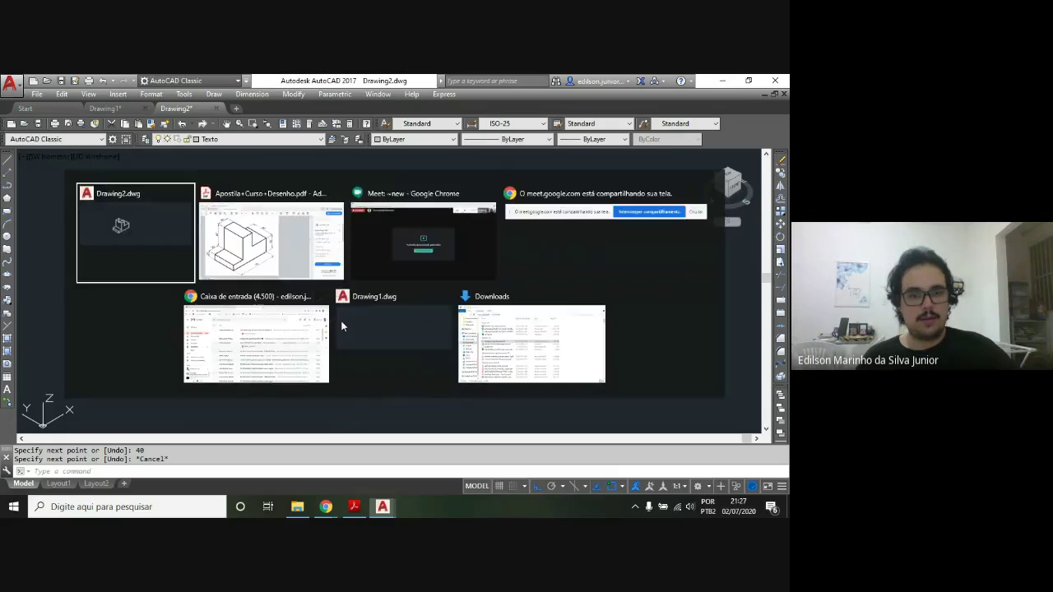
key(alt+Tab)
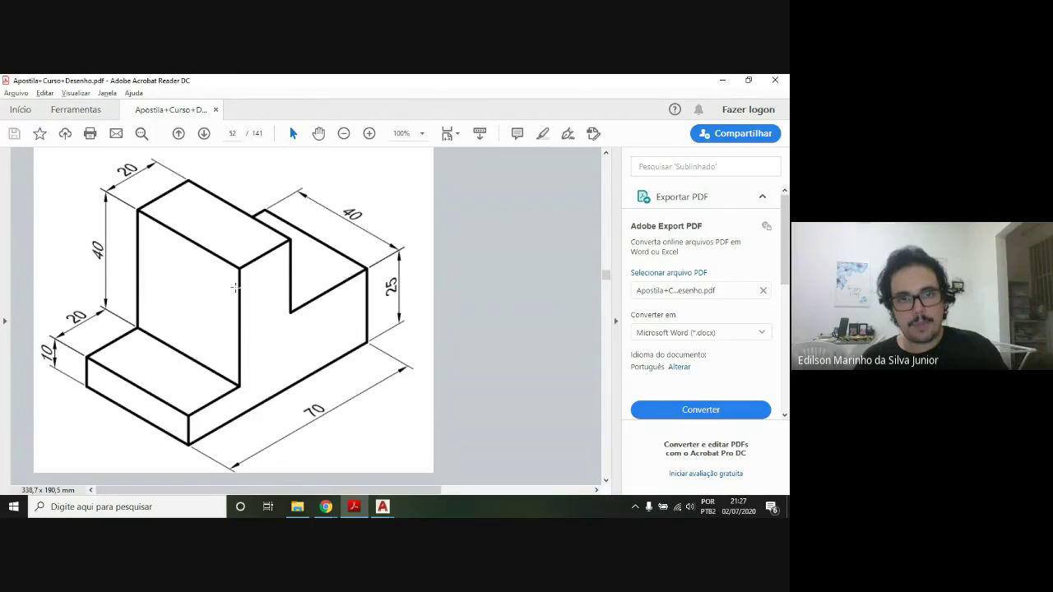
key(alt+Tab)
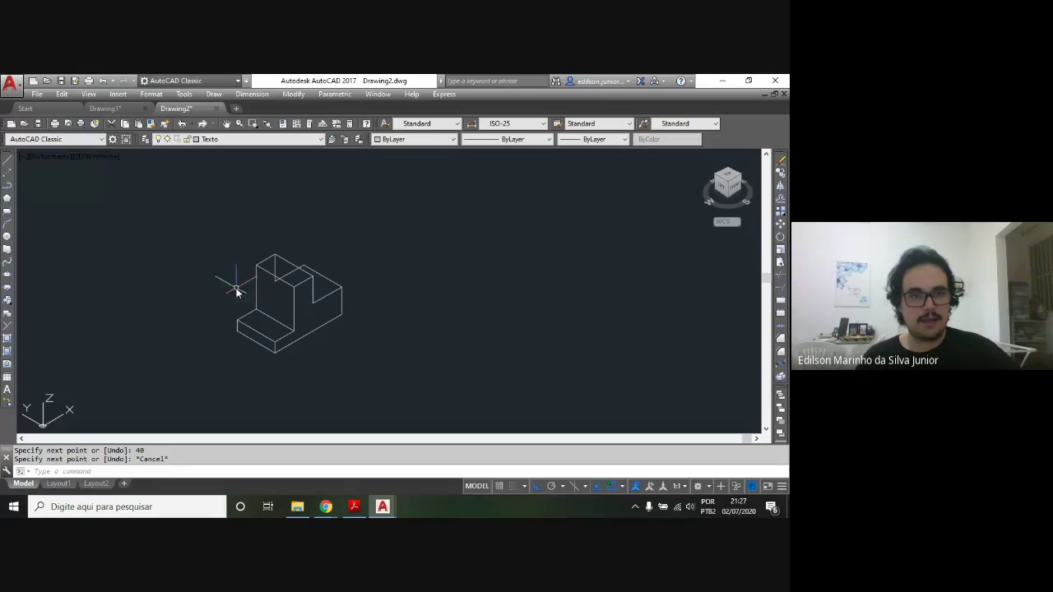
click(88, 94)
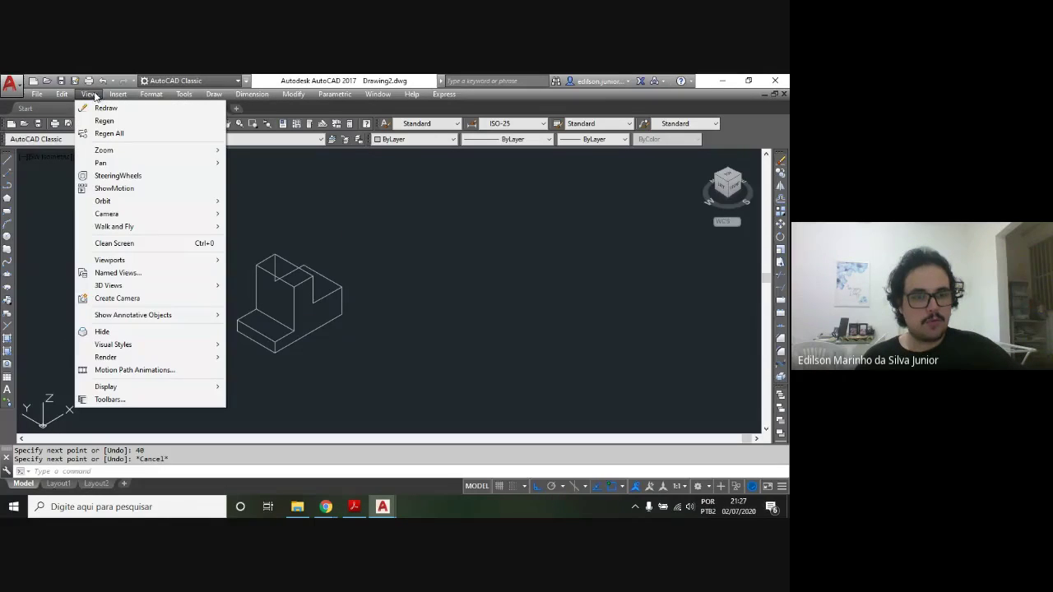
mouse_move(108, 285)
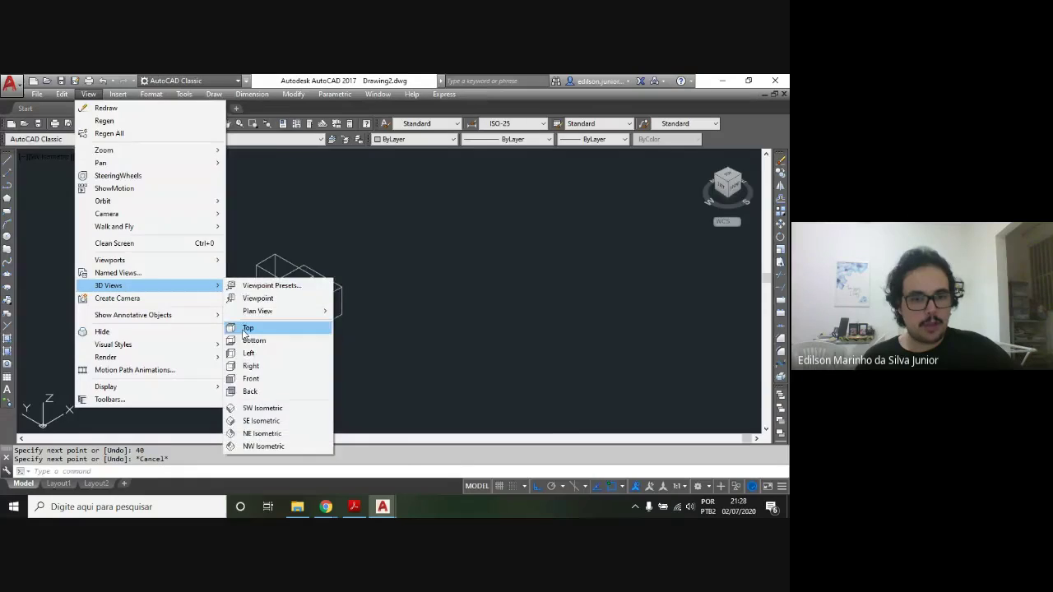
Switch to the Top view and zoom in on the drawing
click(247, 327)
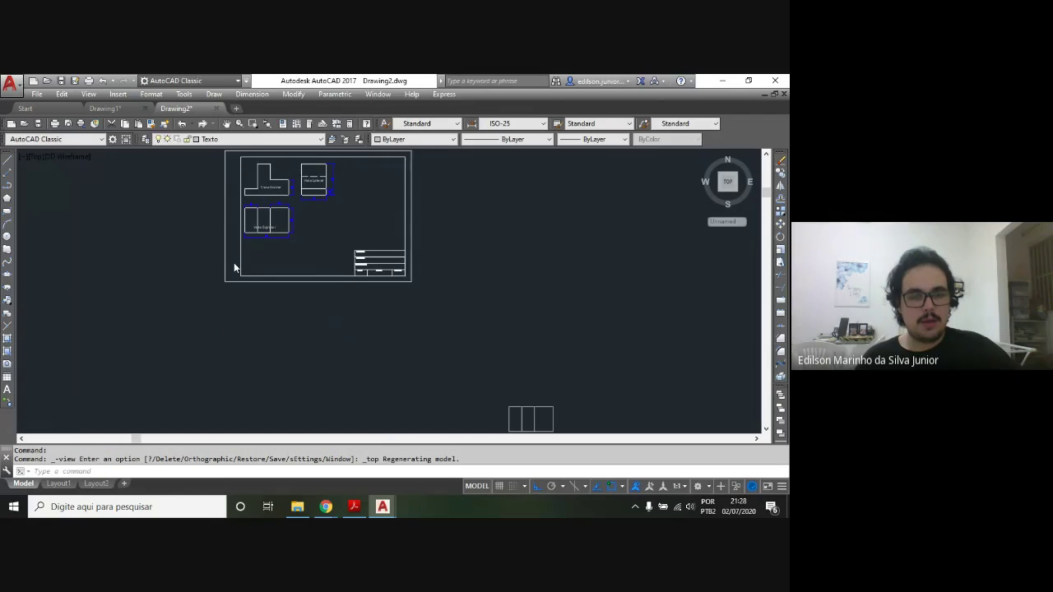
scroll(259, 205, up, 2)
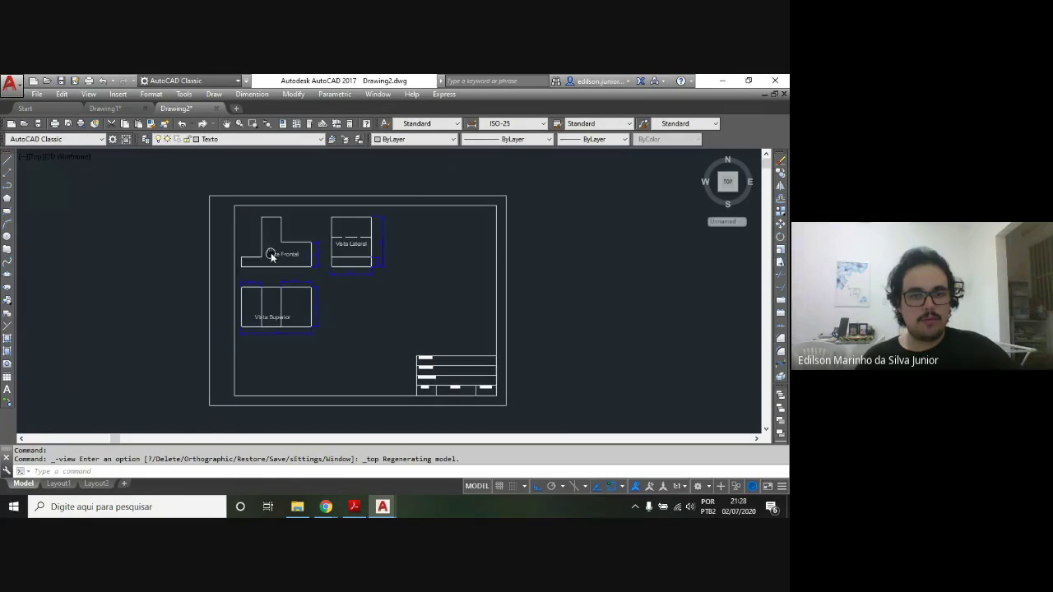
scroll(268, 247, up, 3)
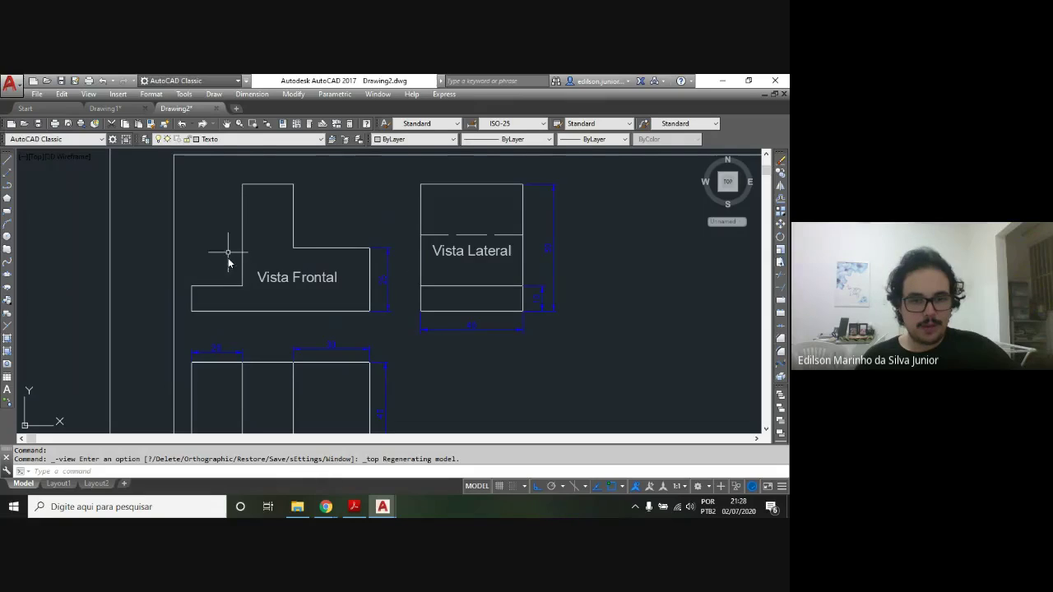
Copy the Vista Frontal view from its lower-left corner to the right of the sheet
text(c)
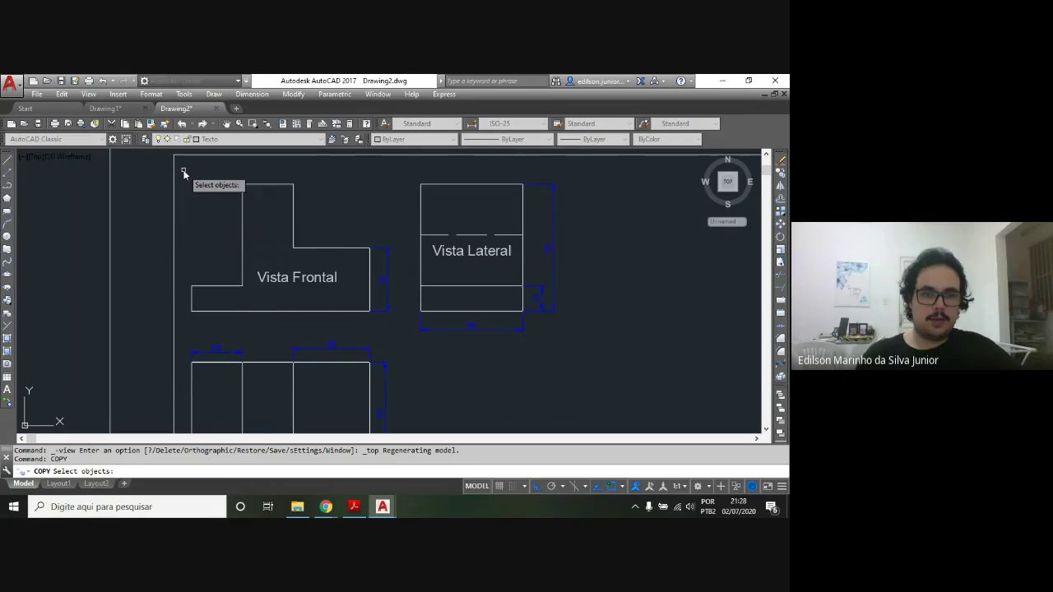
drag(184, 170, 183, 174)
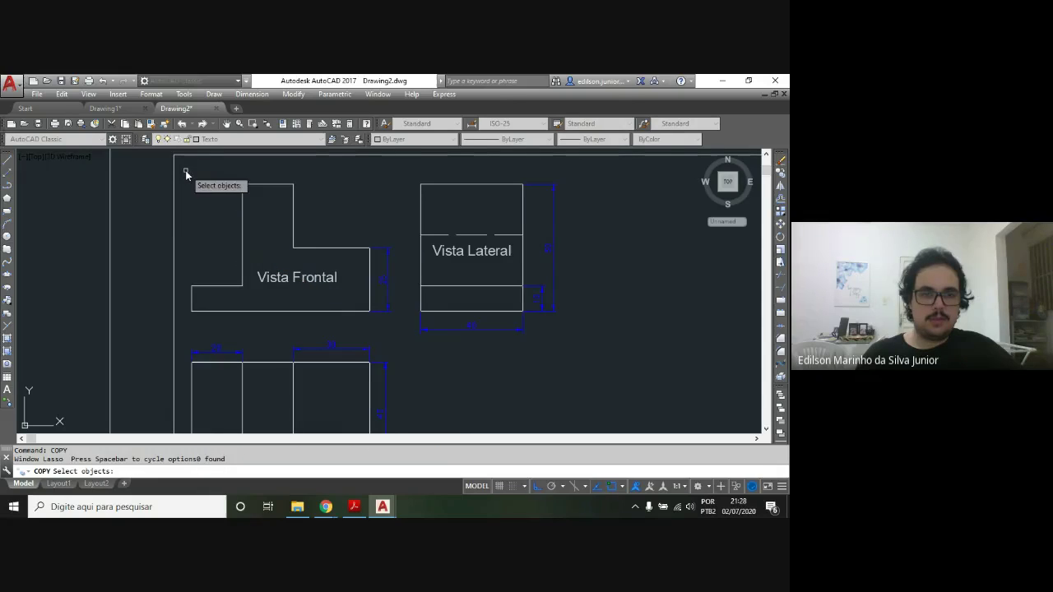
click(185, 171)
click(372, 316)
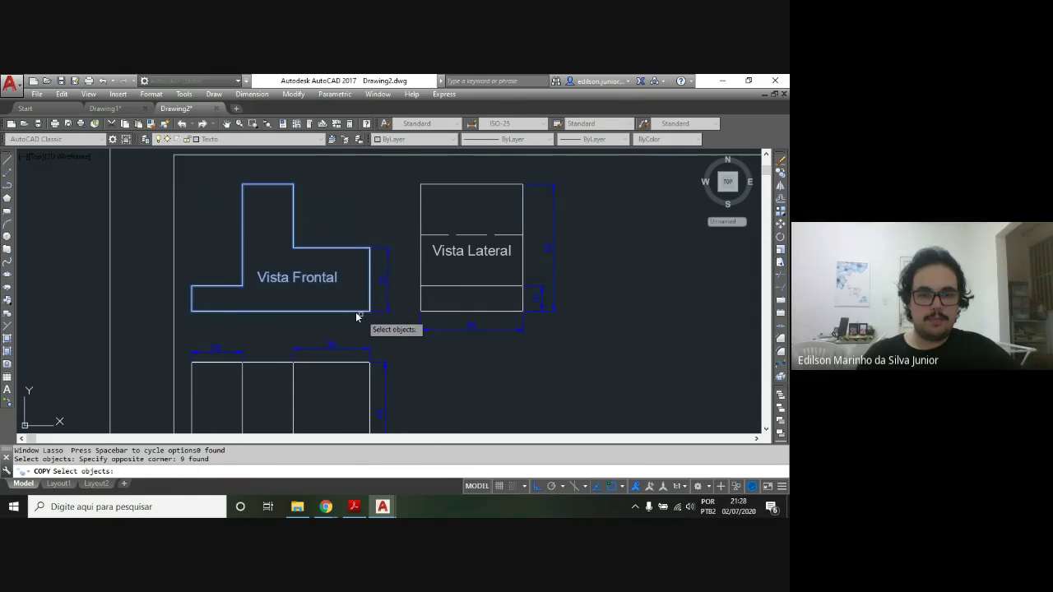
key(Return)
click(192, 287)
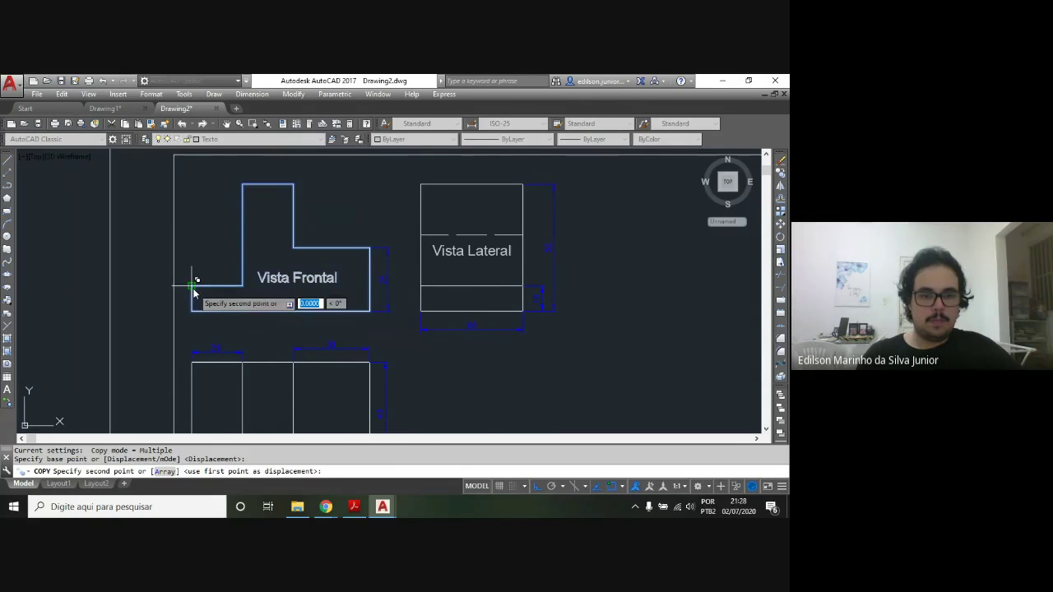
scroll(388, 302, down, 5)
scroll(493, 303, down, 2)
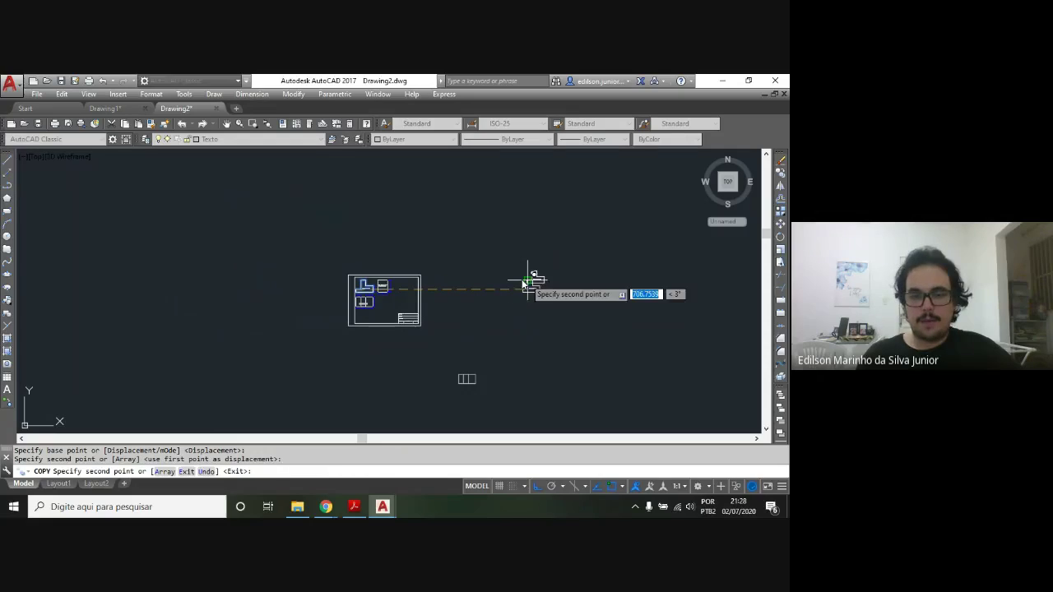
click(527, 290)
key(Escape)
scroll(526, 293, up, 3)
scroll(572, 251, up, 2)
Delete the Vista Frontal label from the copied view
scroll(494, 288, down, 2)
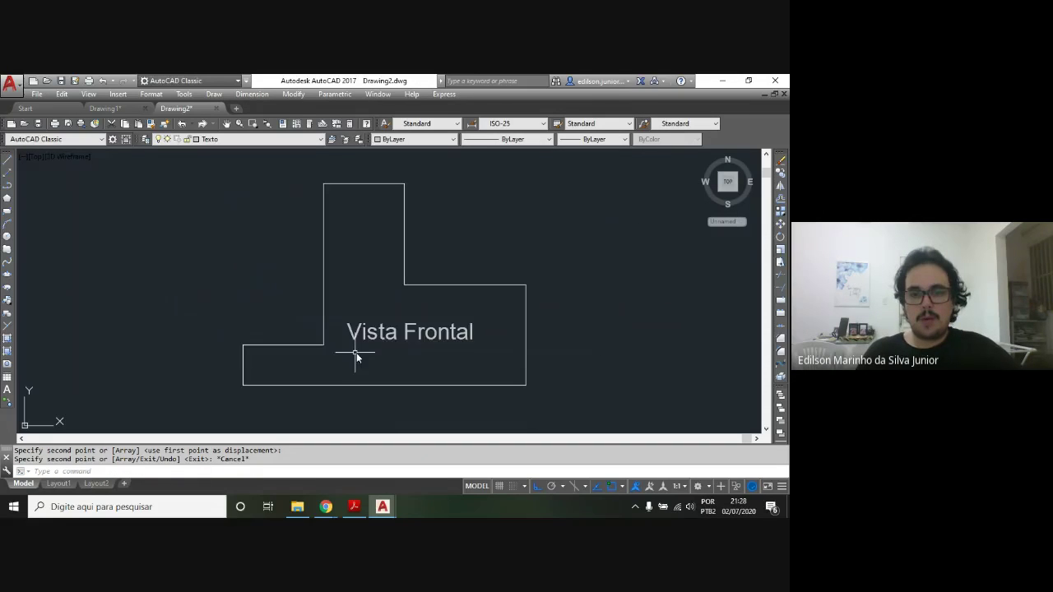
click(390, 334)
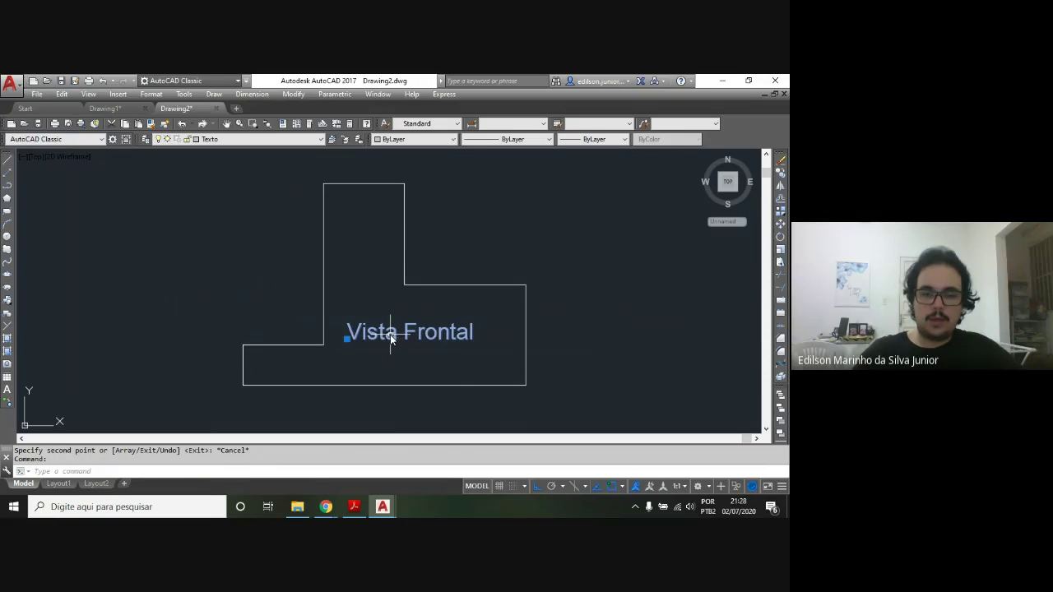
key(Delete)
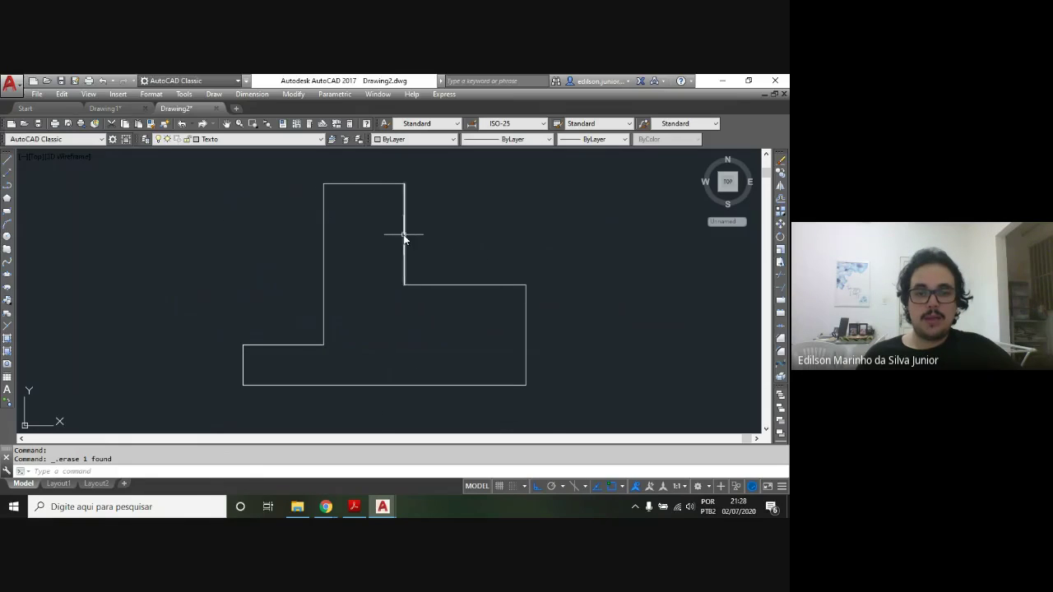
Join all the copied outline's lines into a single polyline with PEDIT Join
click(294, 94)
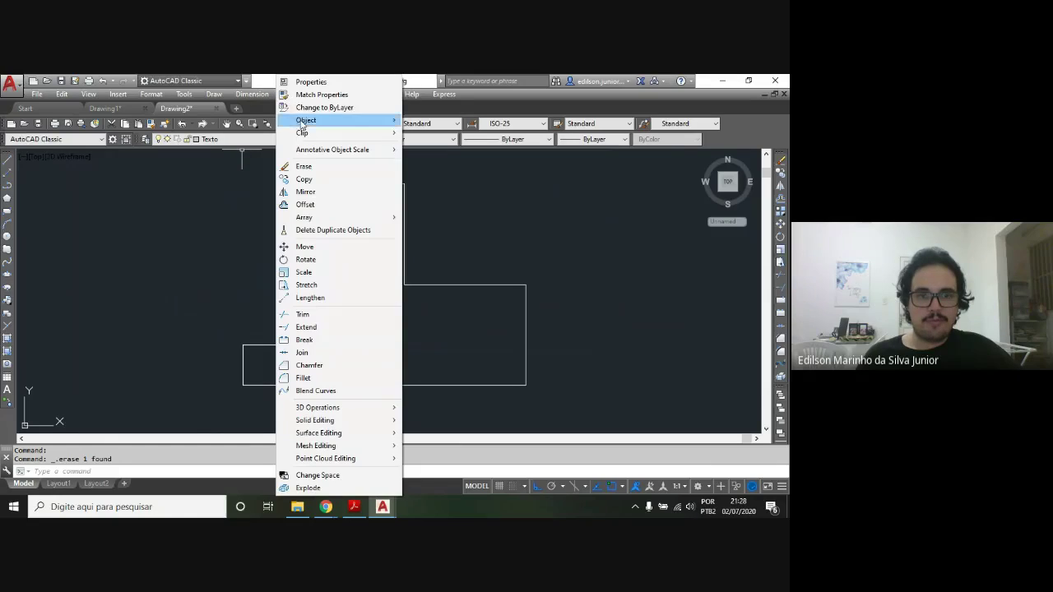
mouse_move(306, 120)
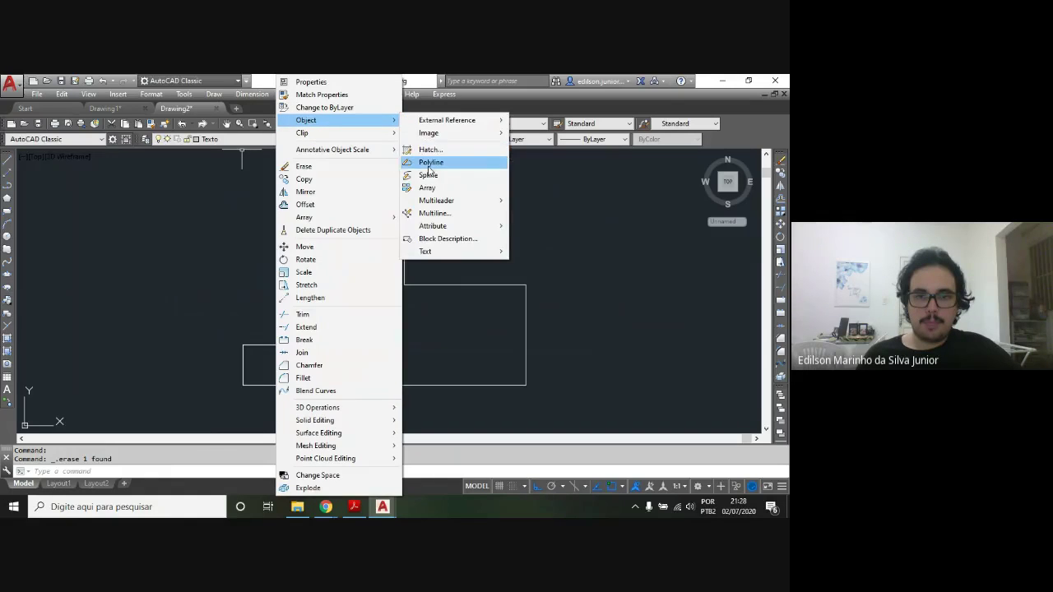
click(429, 163)
click(357, 185)
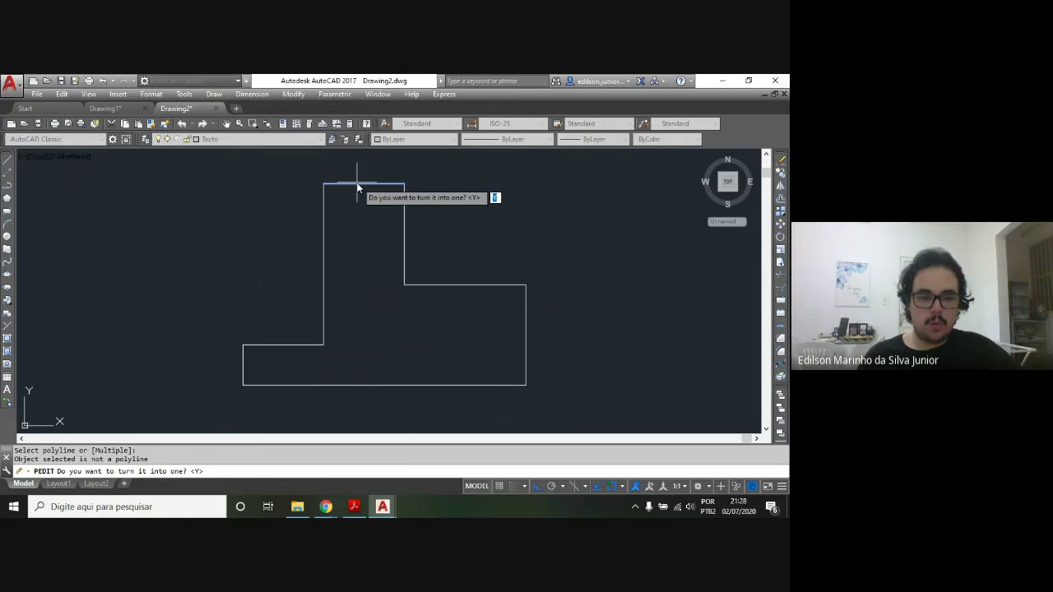
key(Return)
text(j)
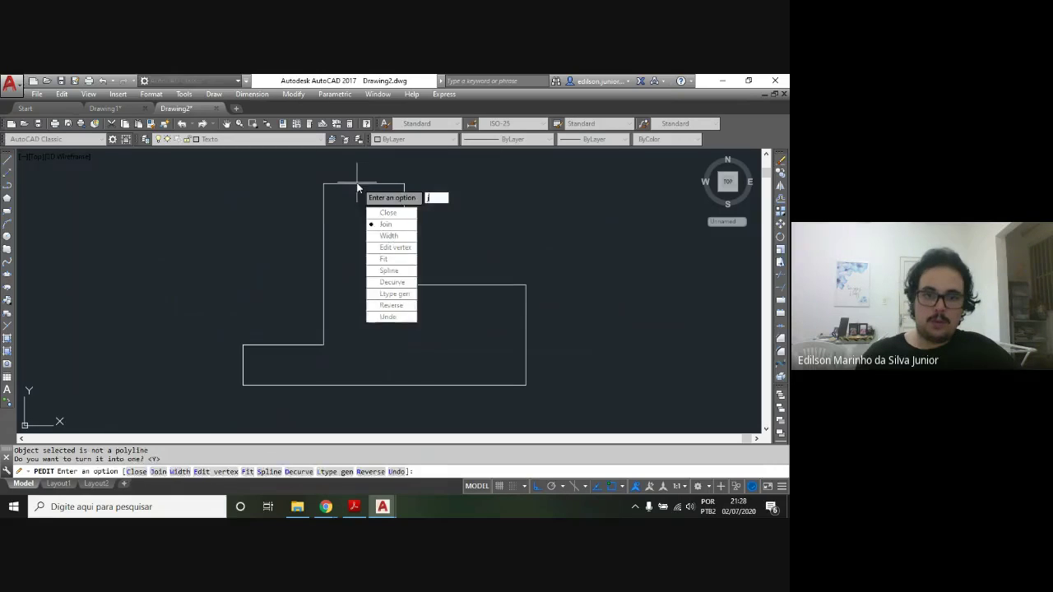
key(Return)
click(203, 163)
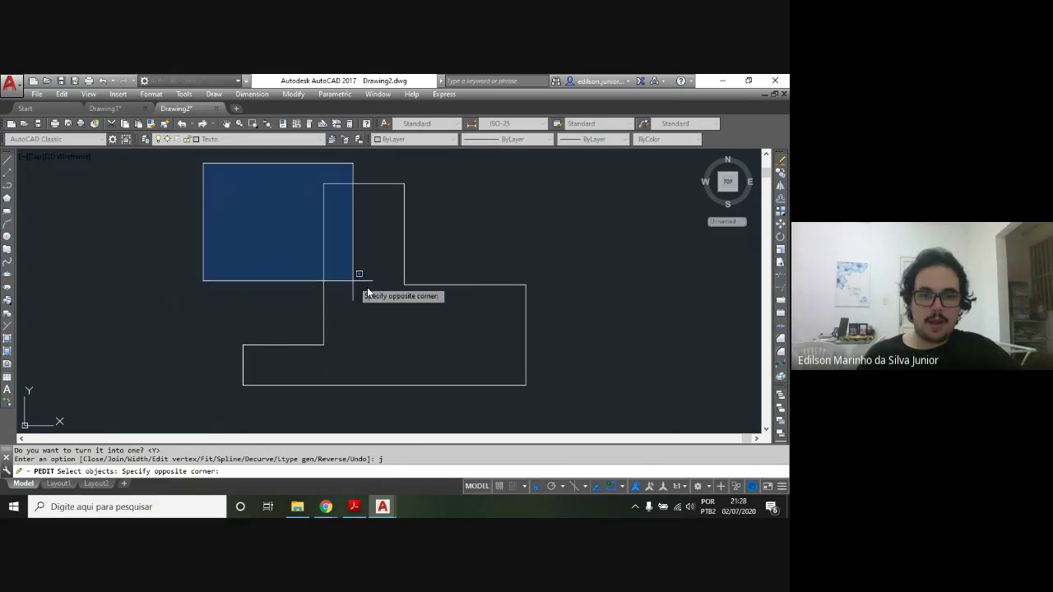
click(569, 401)
key(Return)
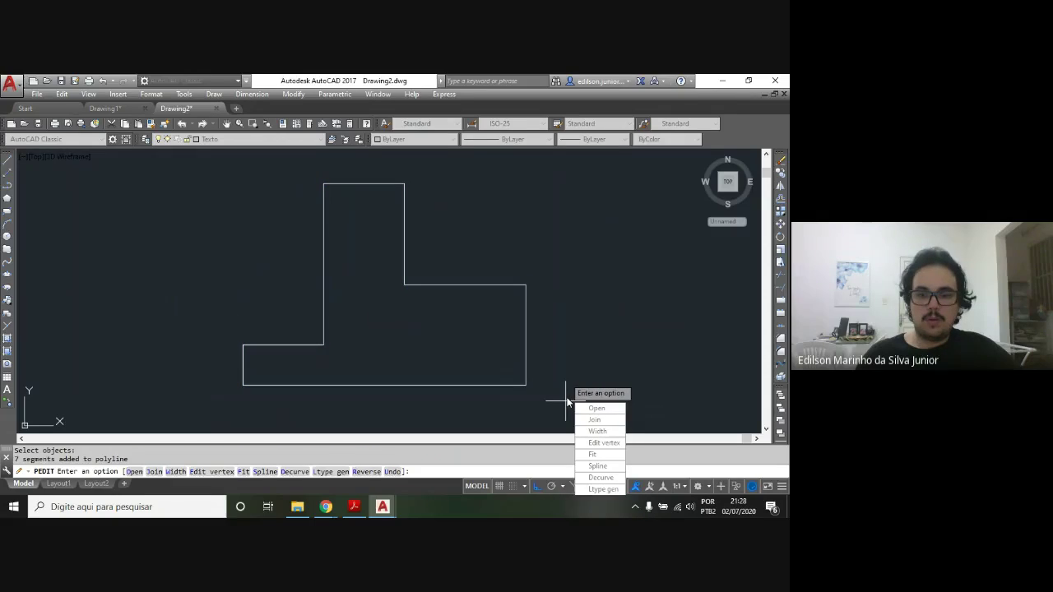
key(Escape)
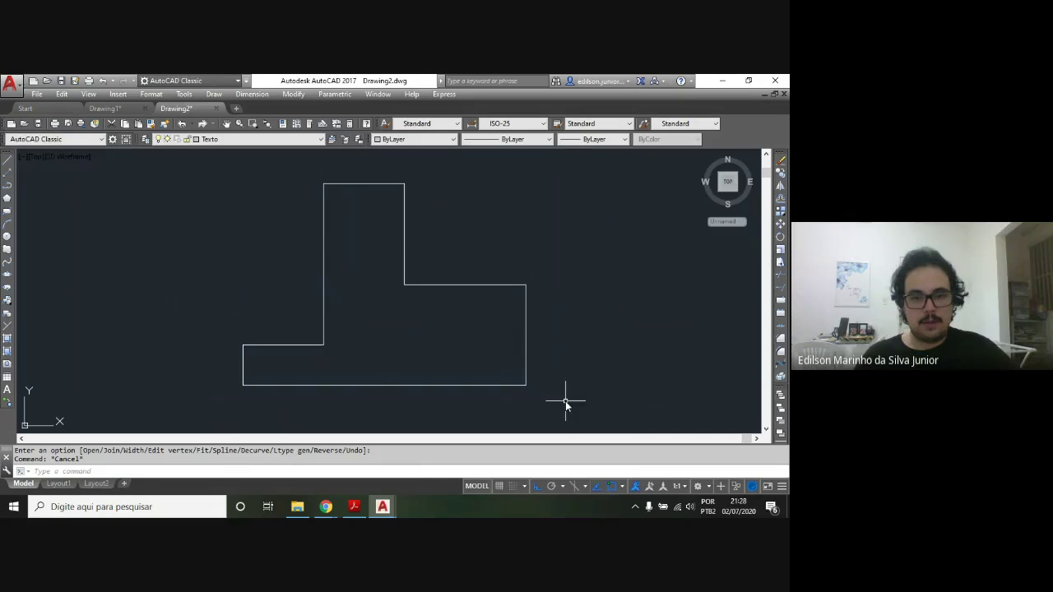
Verify the profile is one object, then extrude it to a height of 40
click(403, 231)
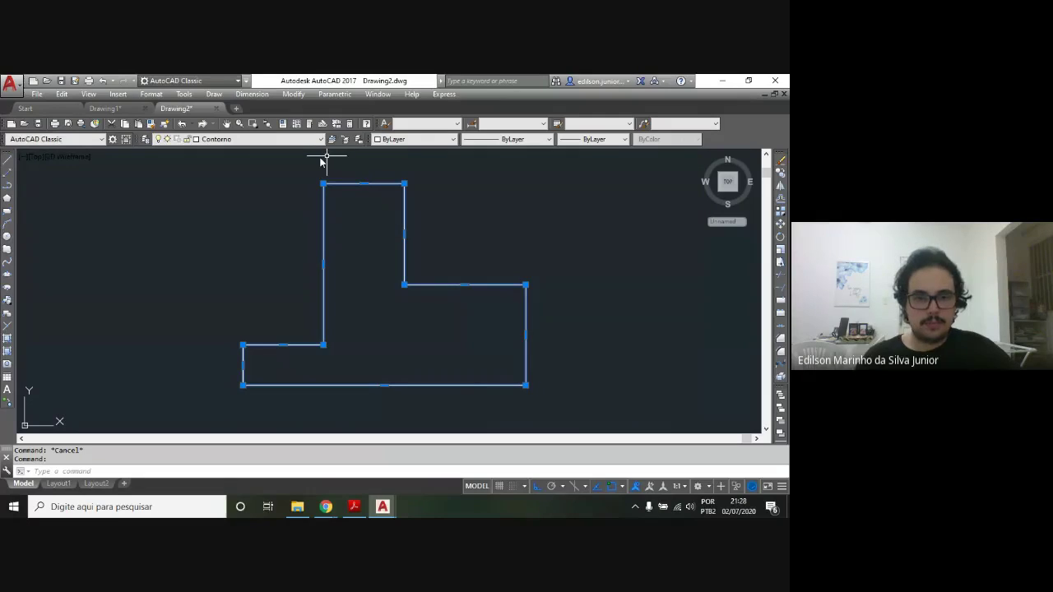
key(Escape)
text(ex)
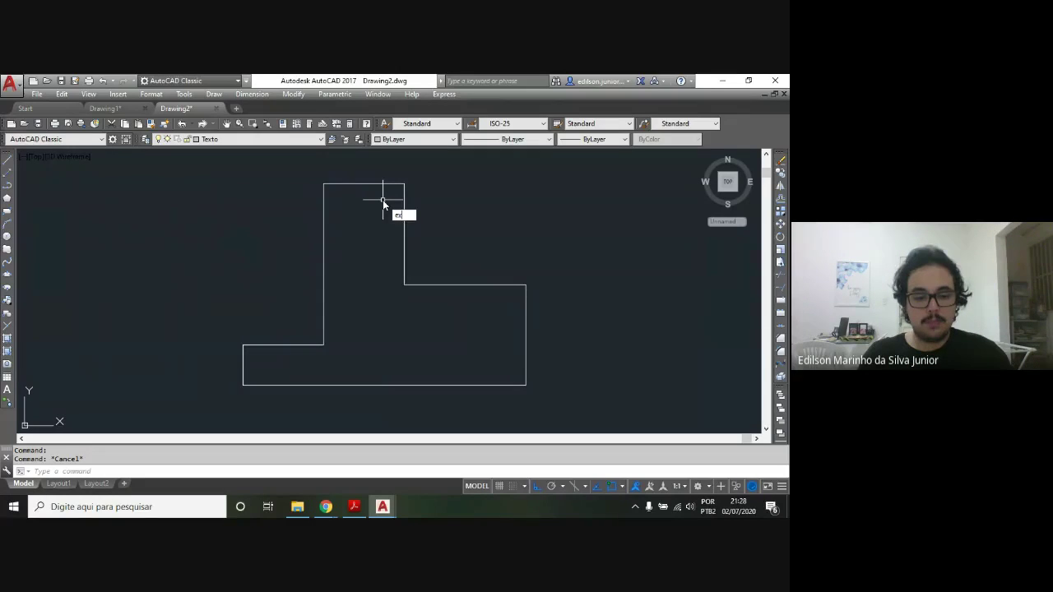
text(t)
key(Return)
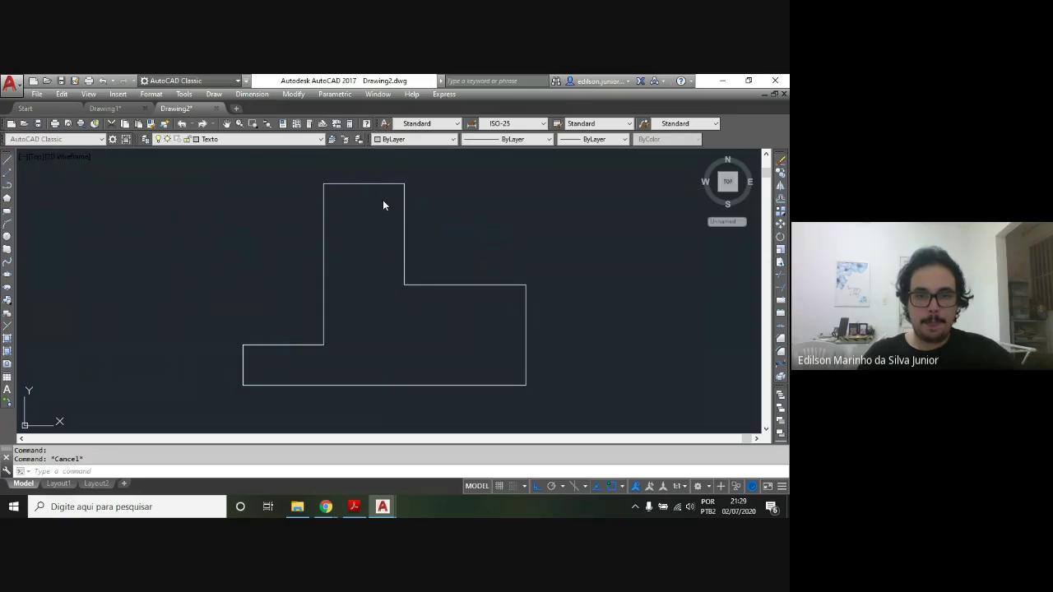
click(203, 163)
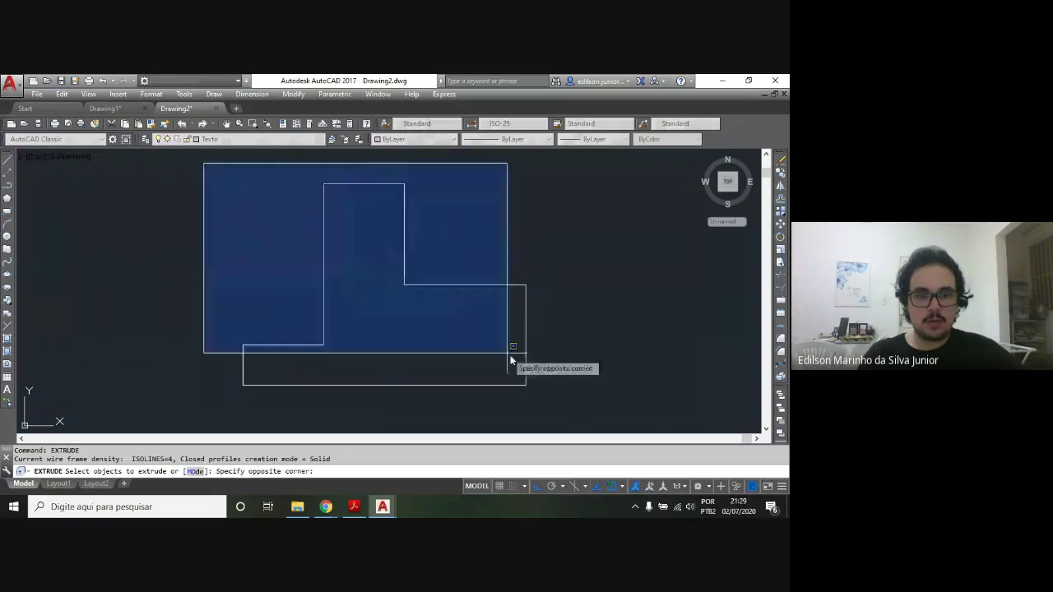
click(566, 412)
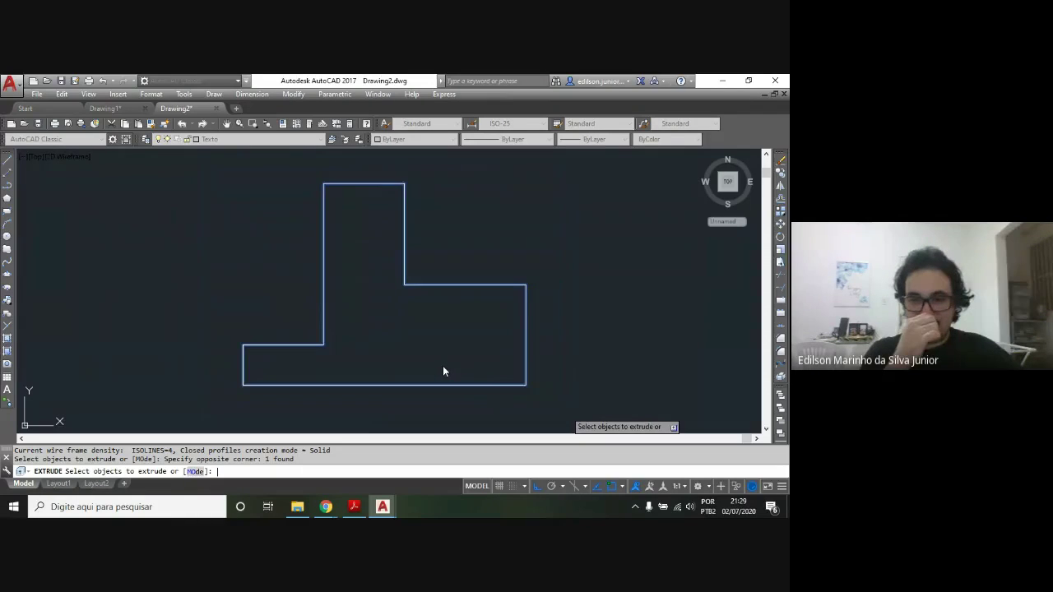
key(Return)
text(10)
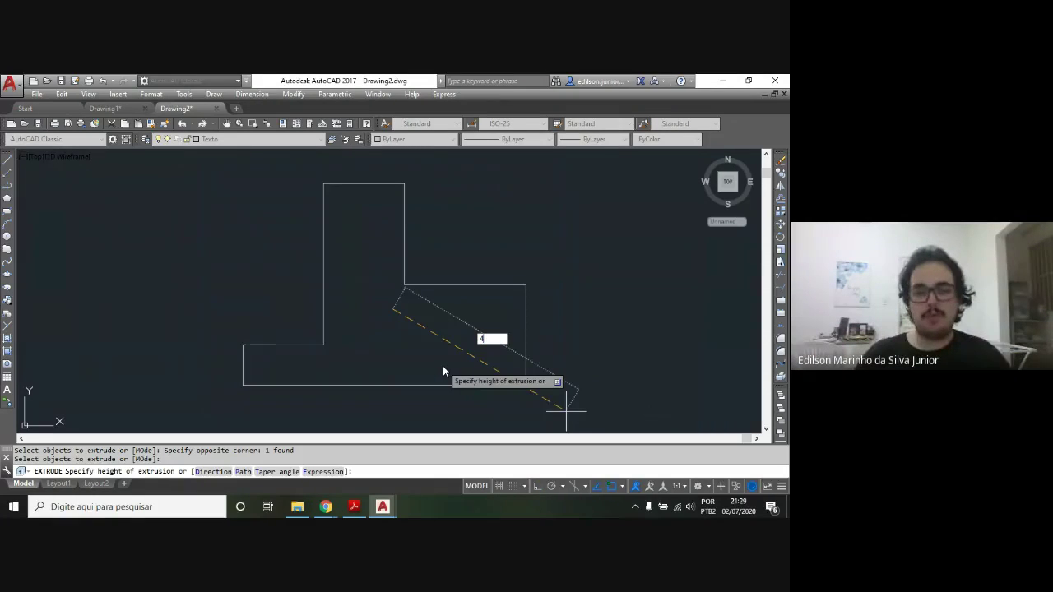
key(Return)
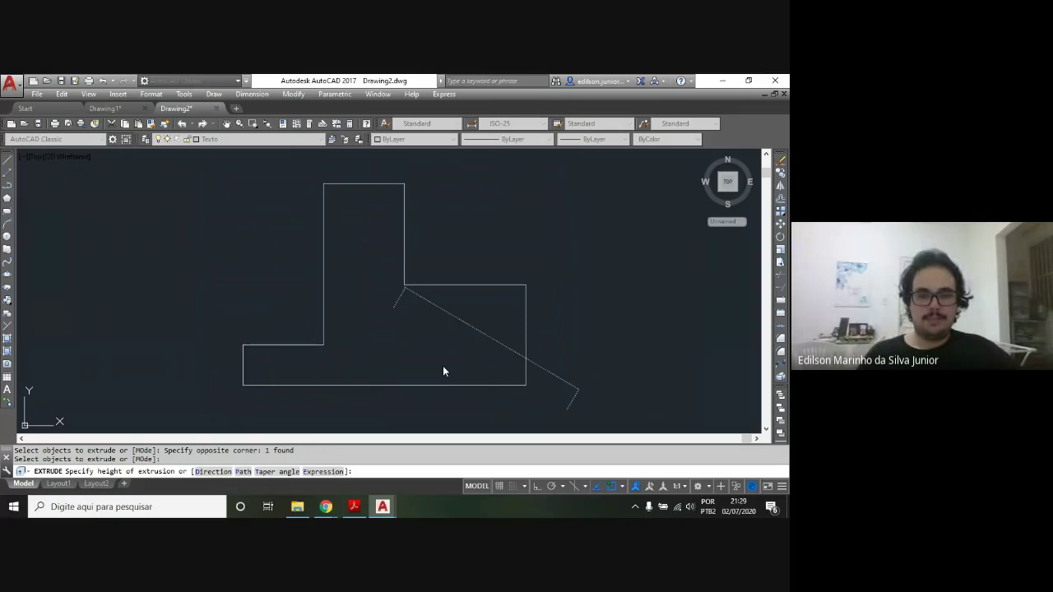
text(40)
key(Return)
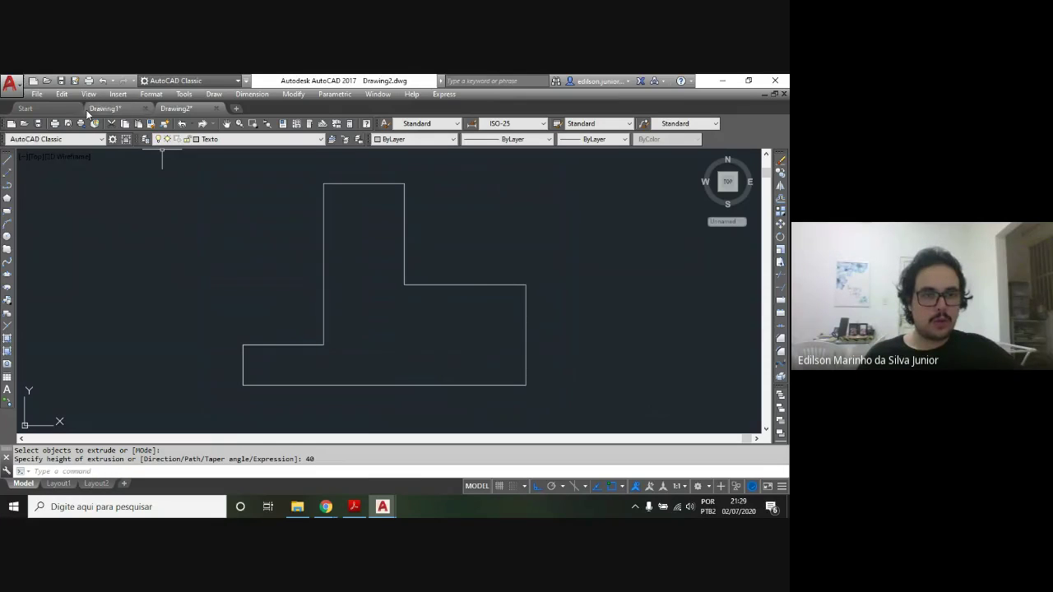
Switch to the SW Isometric view and zoom in on the extruded solid
click(88, 94)
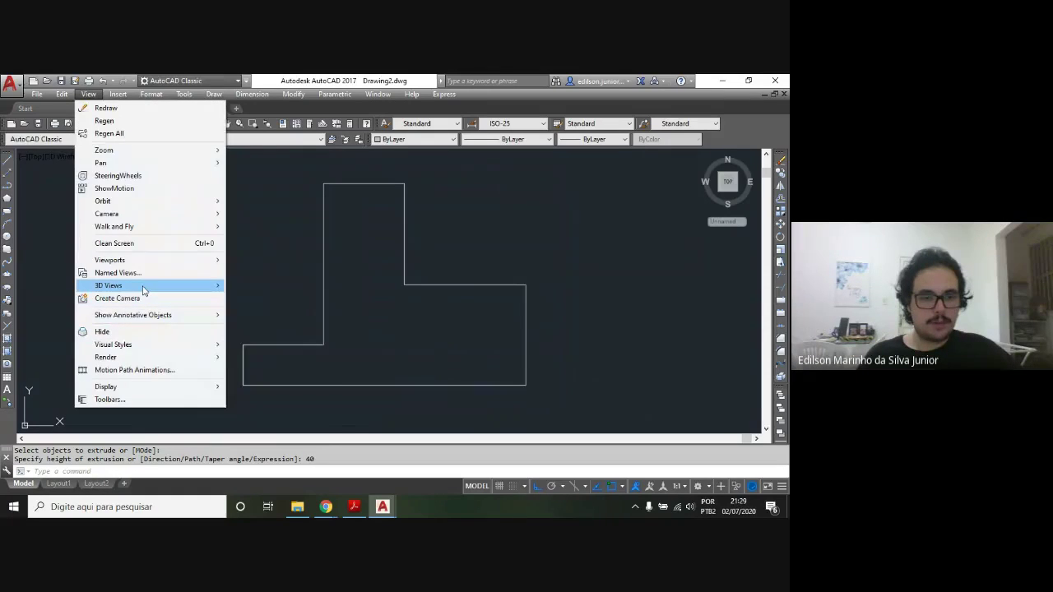
click(244, 409)
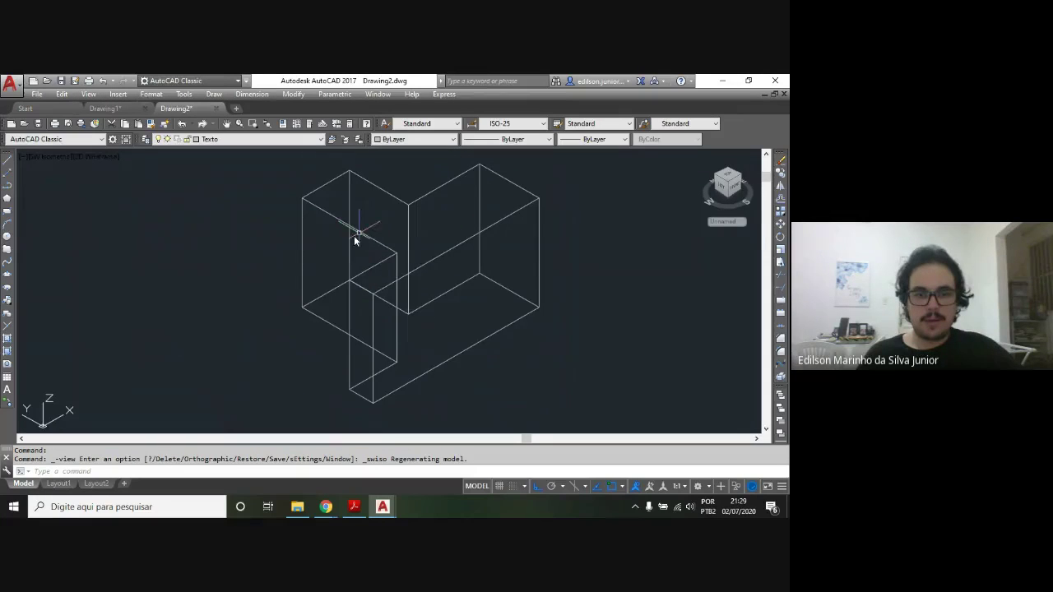
scroll(424, 302, down, 3)
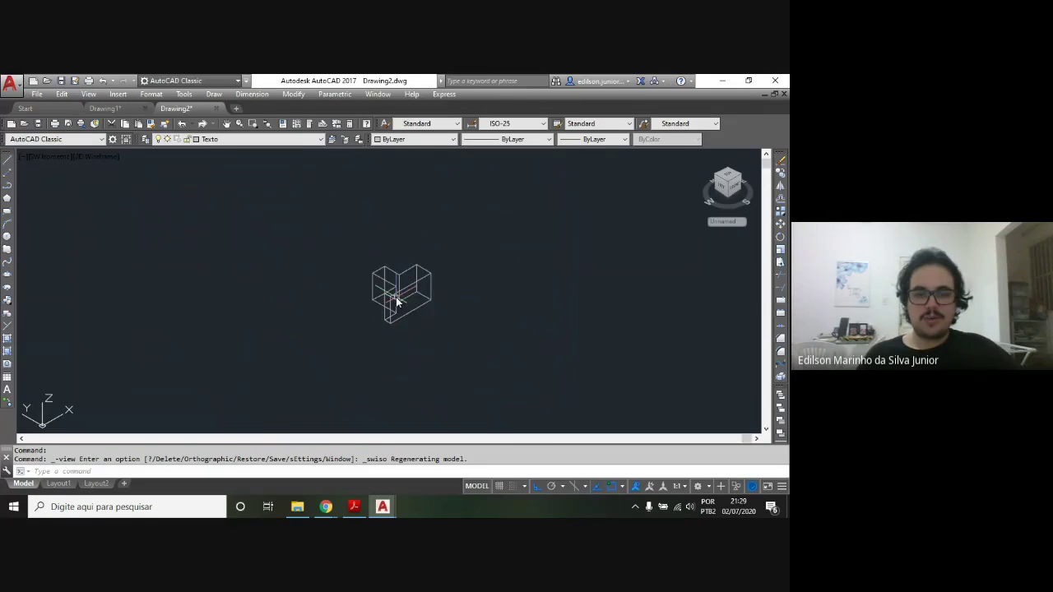
scroll(407, 346, down, 2)
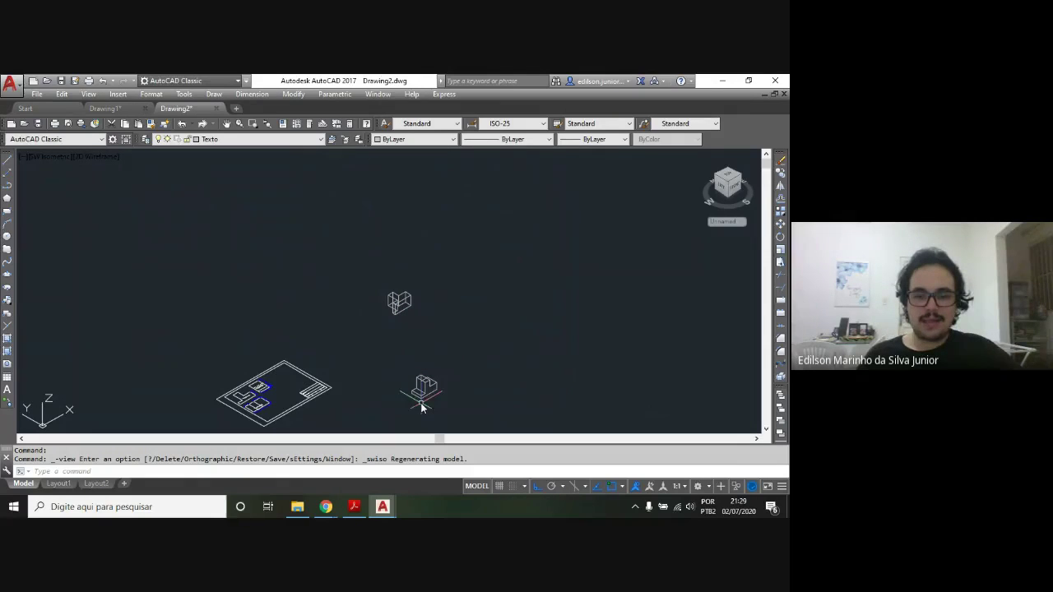
scroll(404, 336, up, 2)
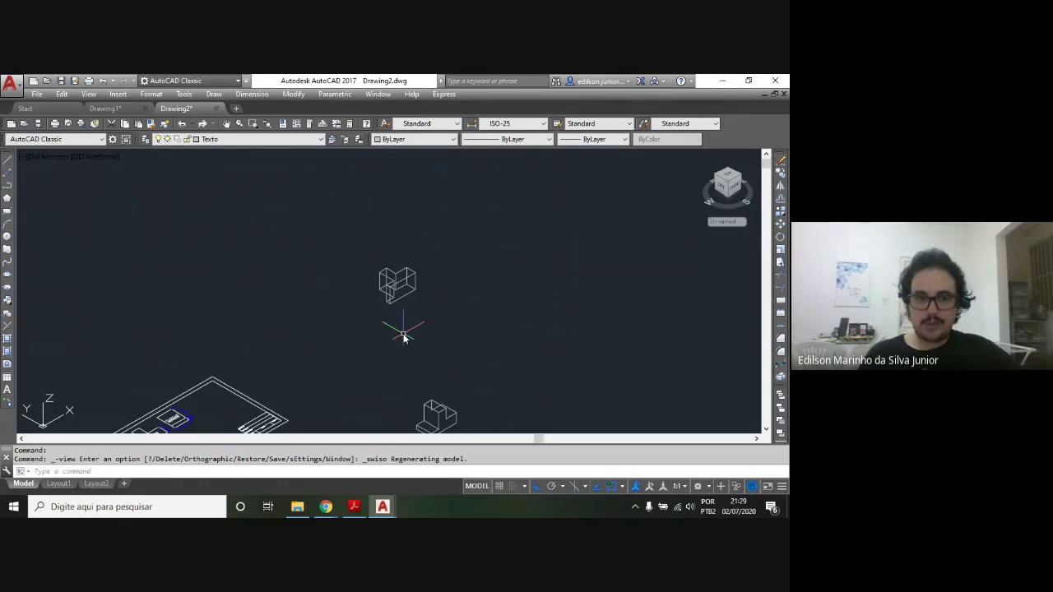
scroll(404, 335, up, 2)
scroll(395, 333, up, 3)
Draw a temporary guide line from left of the solid to below it
text(l)
key(Return)
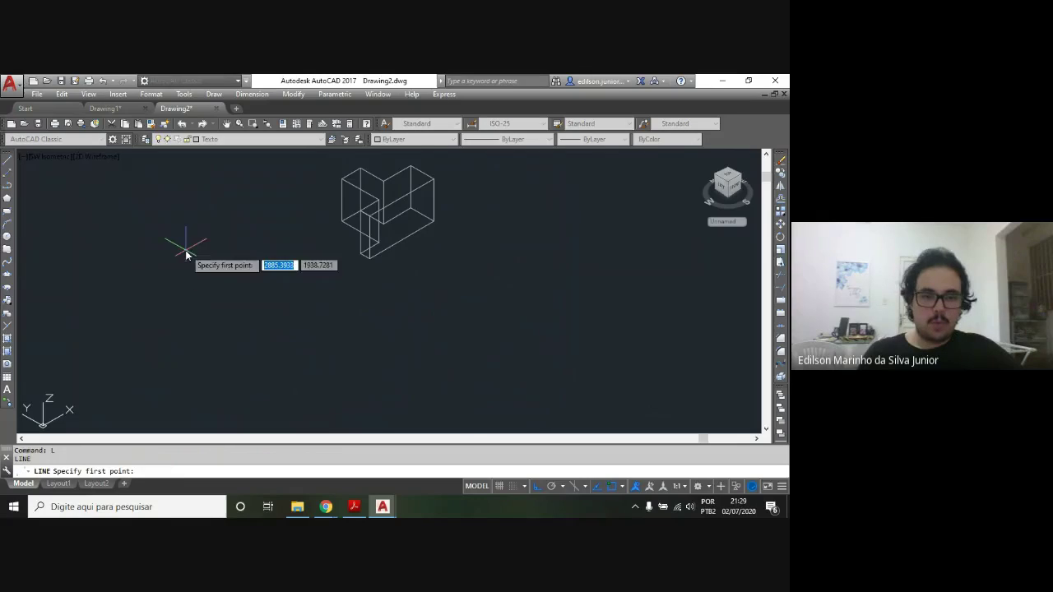
click(185, 250)
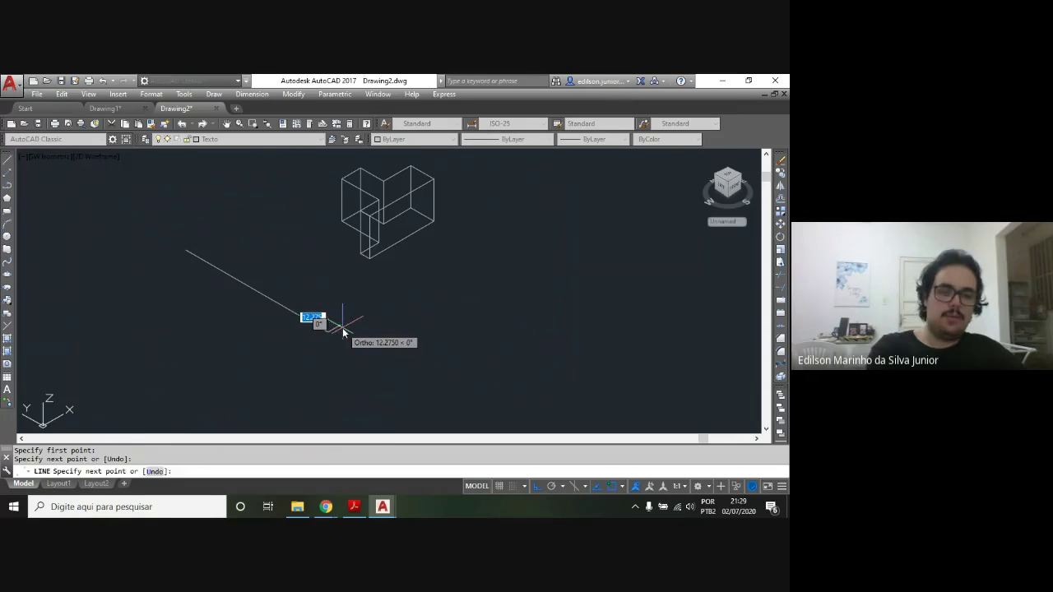
click(329, 342)
key(Escape)
text(ALIGN)
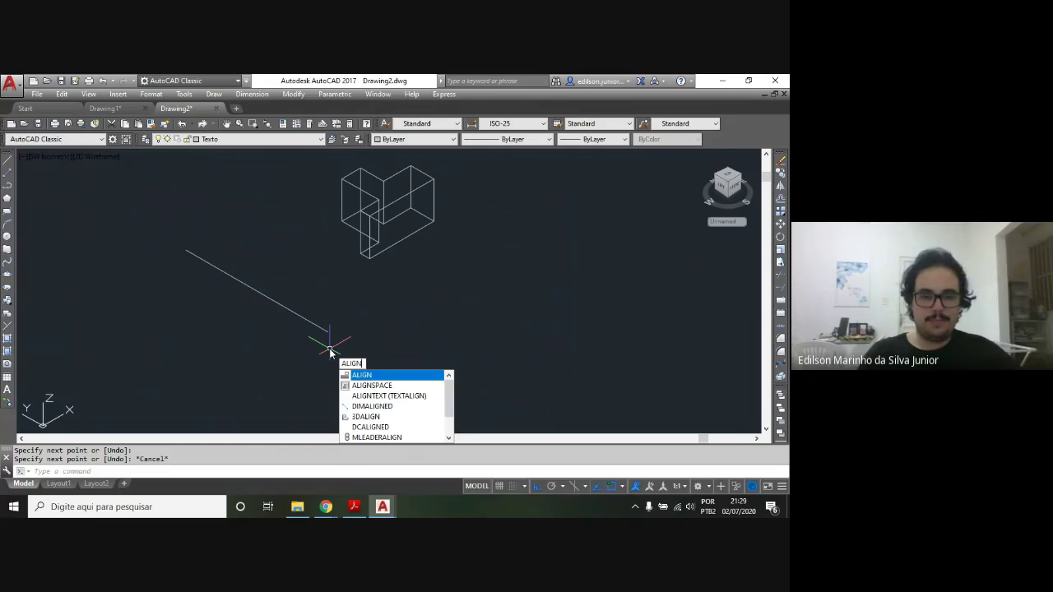
Align the L-shaped solid's two corners to the guide line's endpoints without scaling
key(Return)
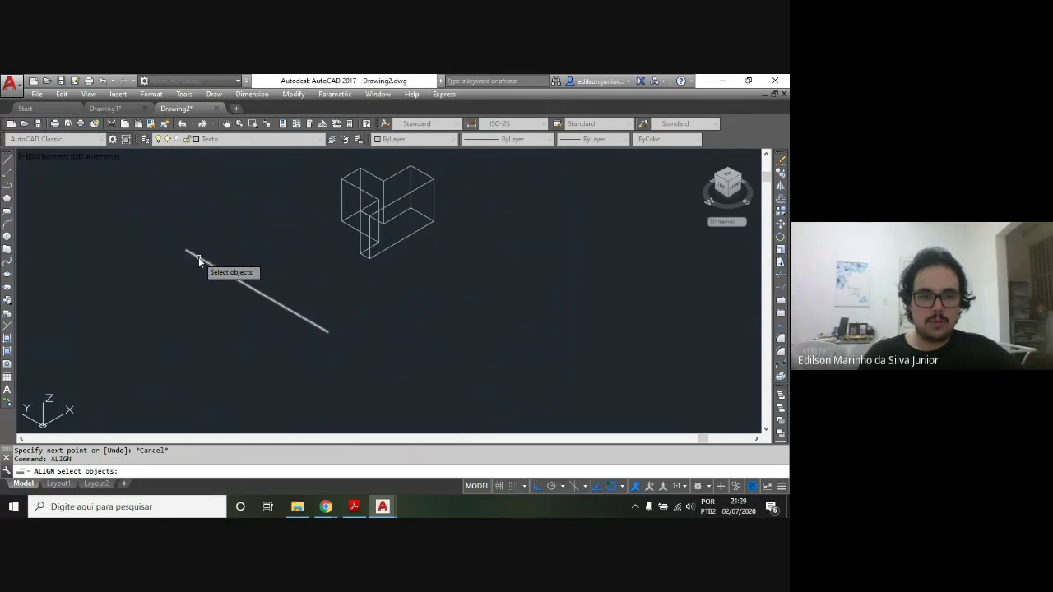
click(364, 221)
key(Return)
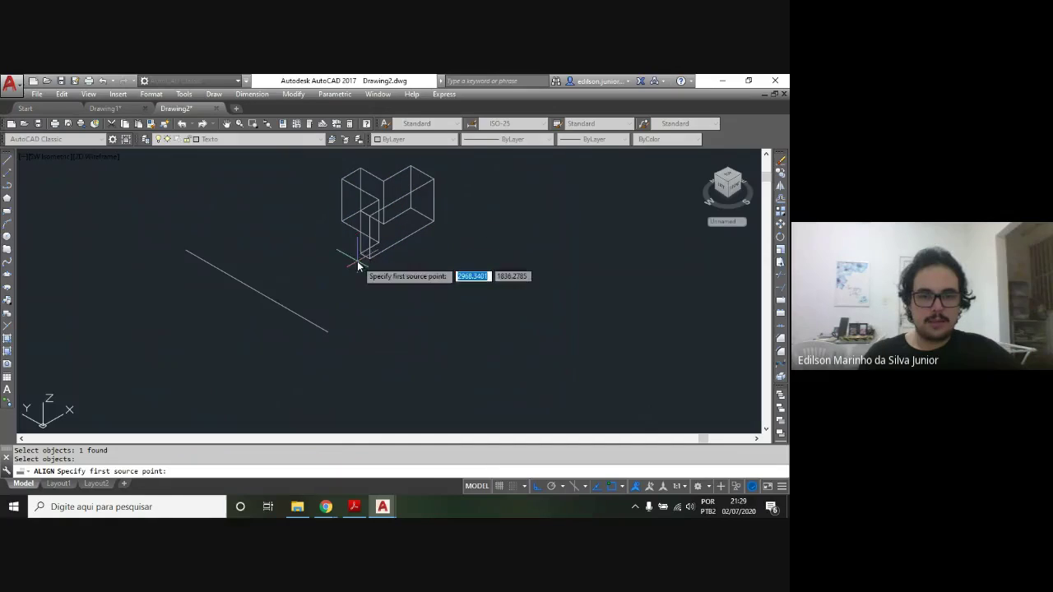
click(372, 261)
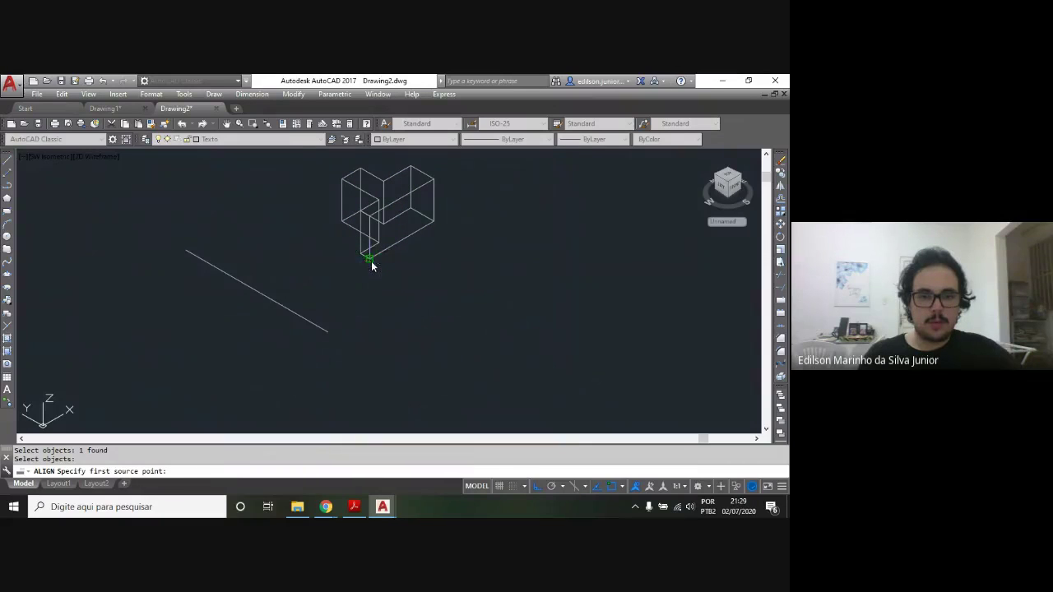
click(190, 256)
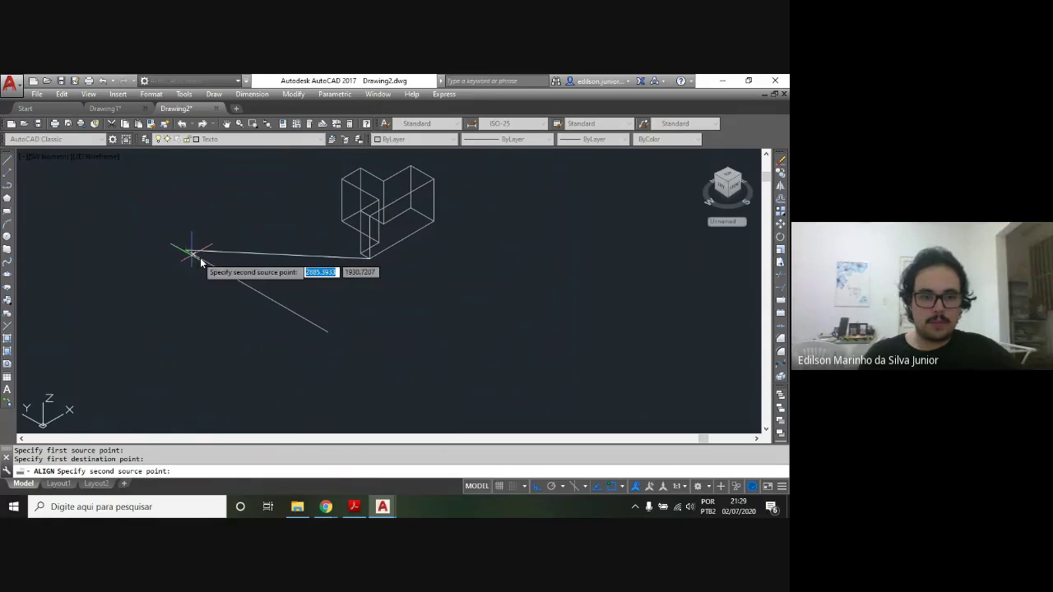
click(368, 219)
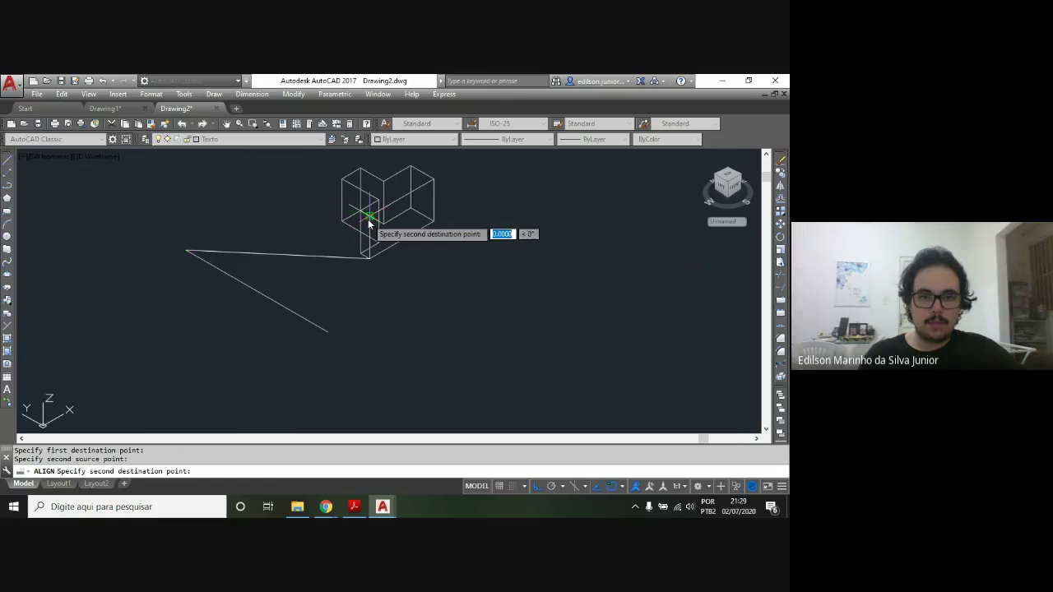
click(329, 333)
key(Return)
key(Return)
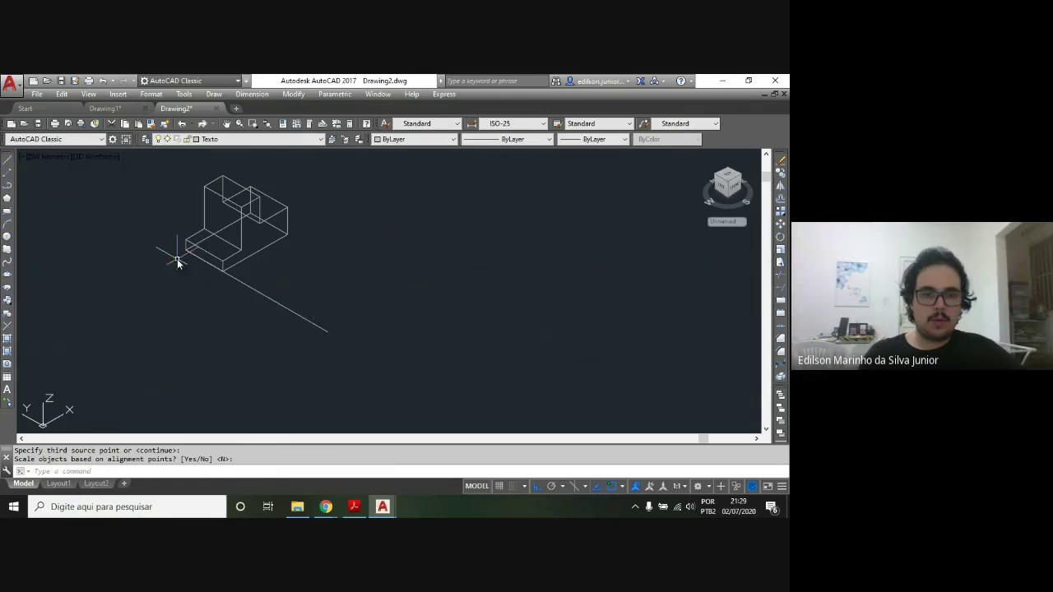
key(Return)
Erase the temporary guide line and recentre the view on the solid
click(247, 286)
key(Delete)
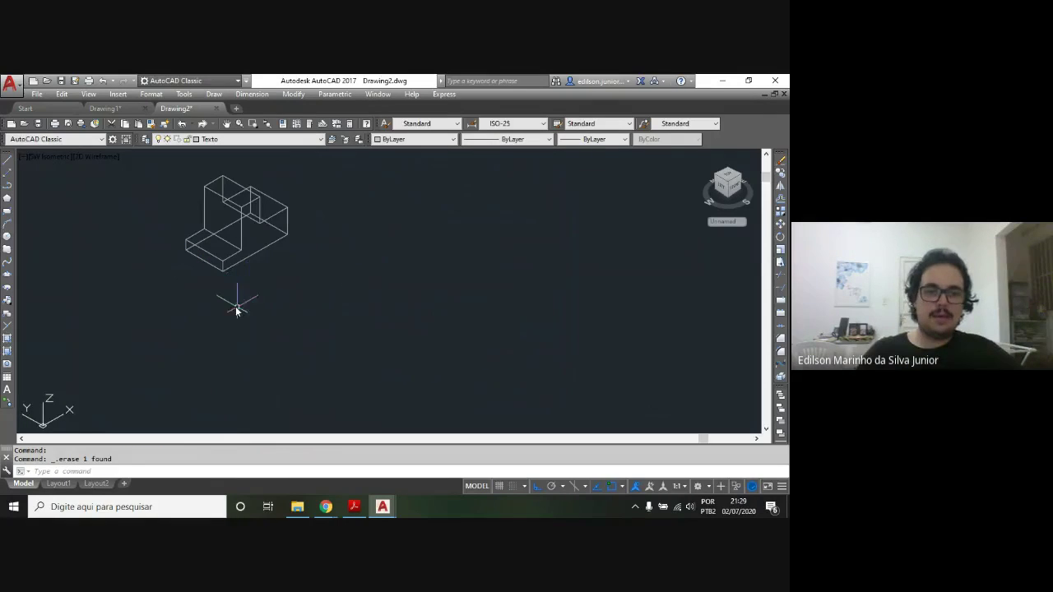
scroll(235, 298, down, 2)
scroll(235, 297, down, 3)
scroll(243, 240, up, 3)
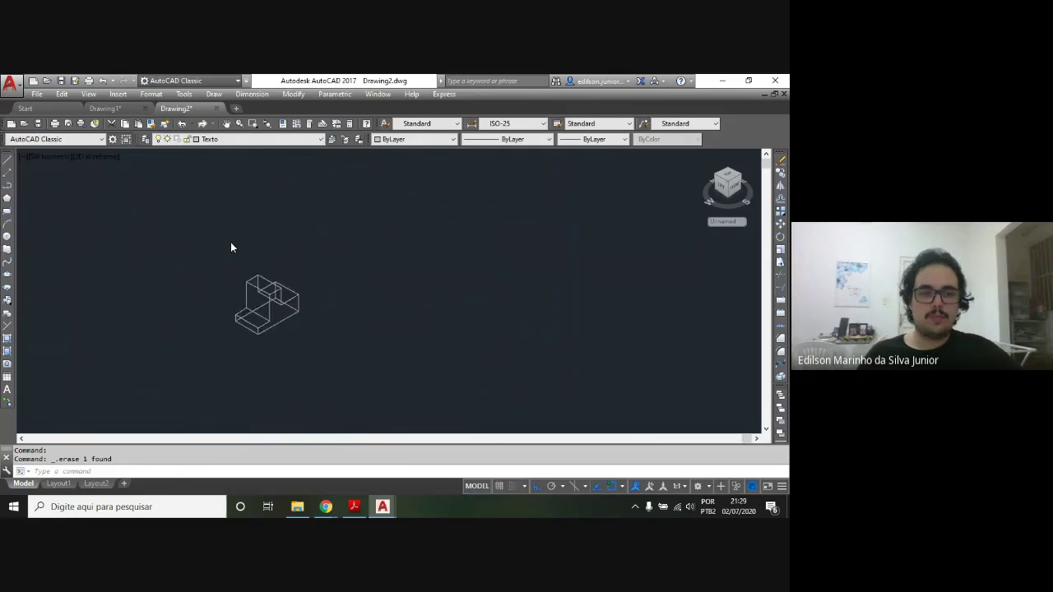
scroll(259, 319, down, 2)
scroll(241, 330, down, 1)
scroll(234, 313, down, 1)
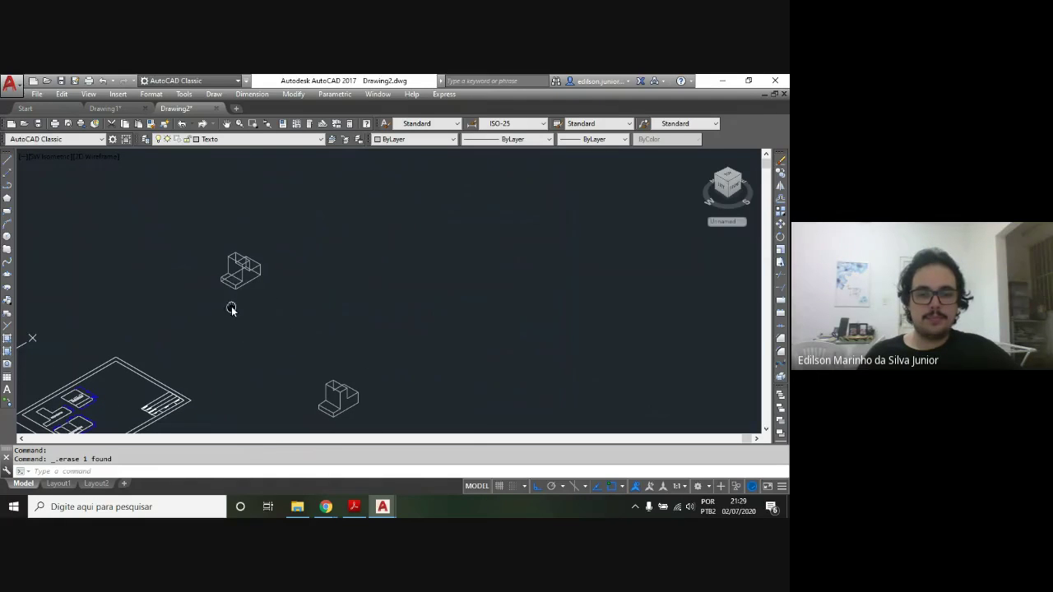
scroll(238, 284, up, 2)
scroll(236, 233, up, 5)
mouse_move(236, 233)
middle_down()
mouse_move(233, 285)
mouse_move(269, 327)
middle_up()
scroll(269, 327, down, 2)
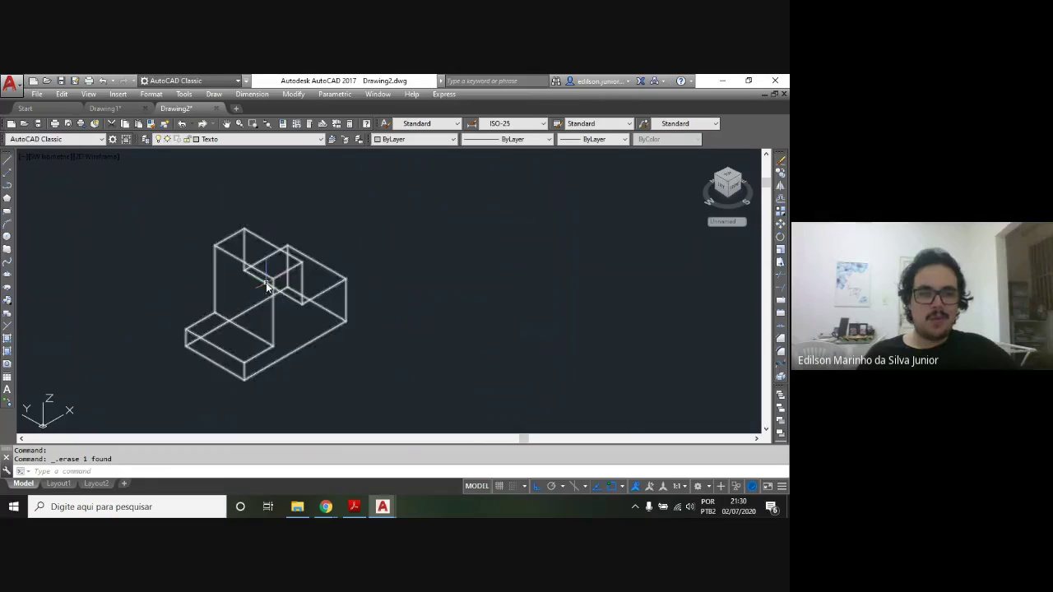
Try the Realistic visual style, settle on Conceptual, and compare with the reference PDF
click(89, 95)
mouse_move(112, 345)
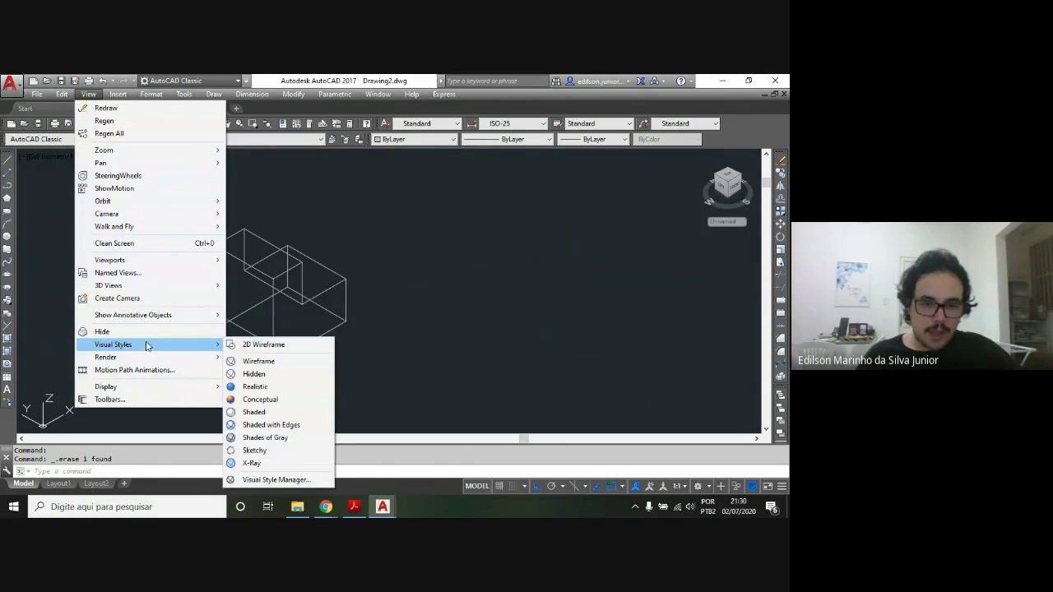
click(251, 390)
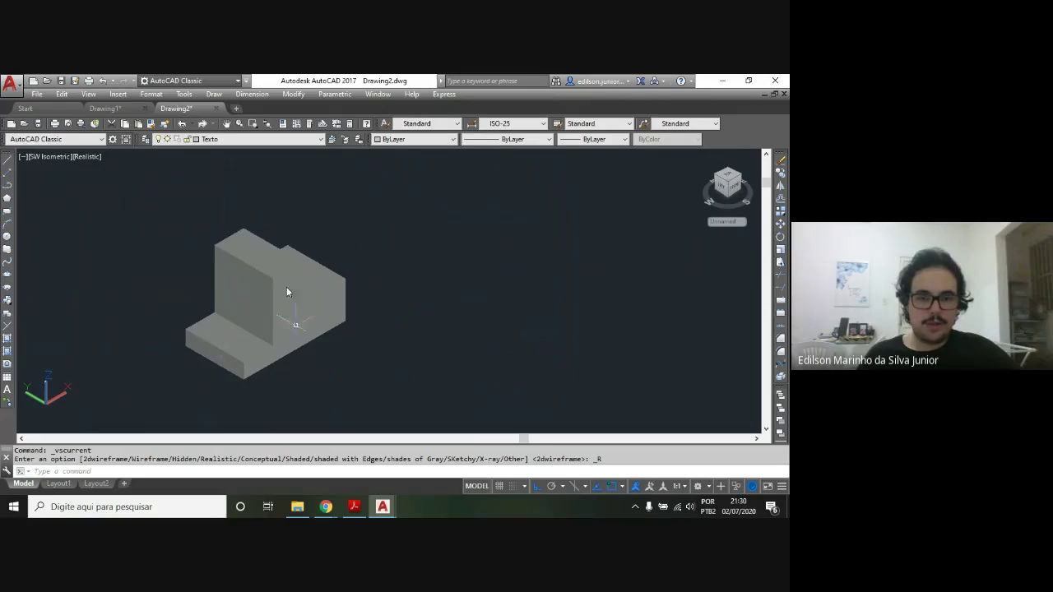
click(85, 95)
mouse_move(113, 345)
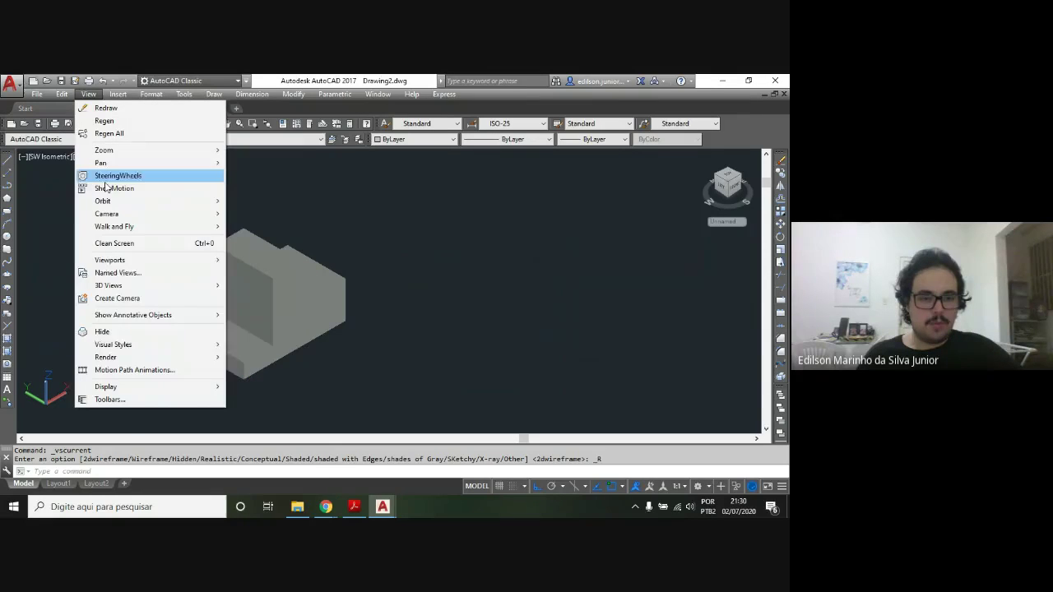
click(264, 400)
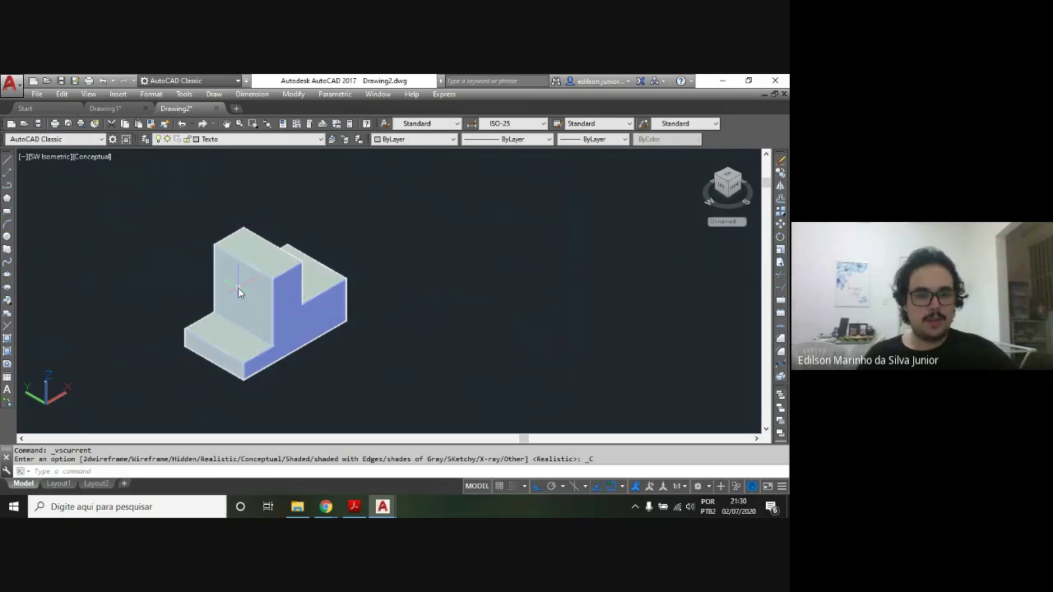
key(alt+Tab)
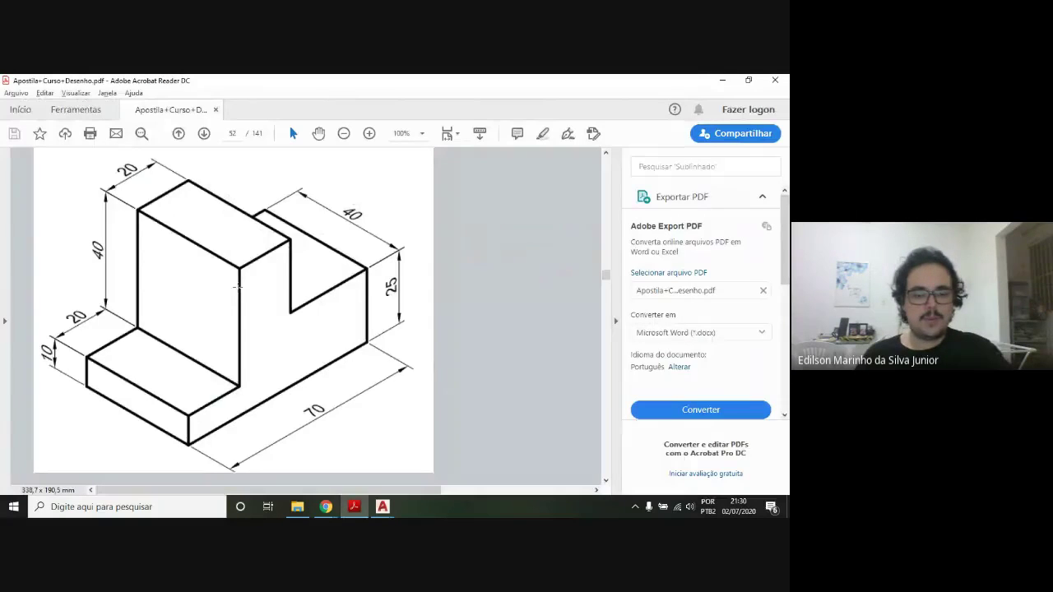
key(alt+Tab)
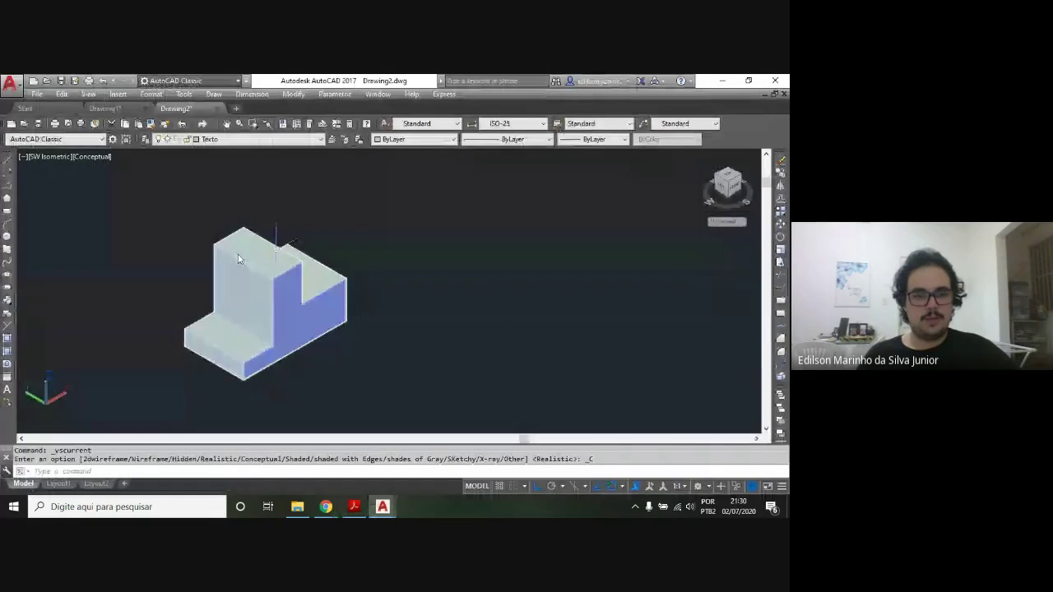
scroll(209, 298, down, 3)
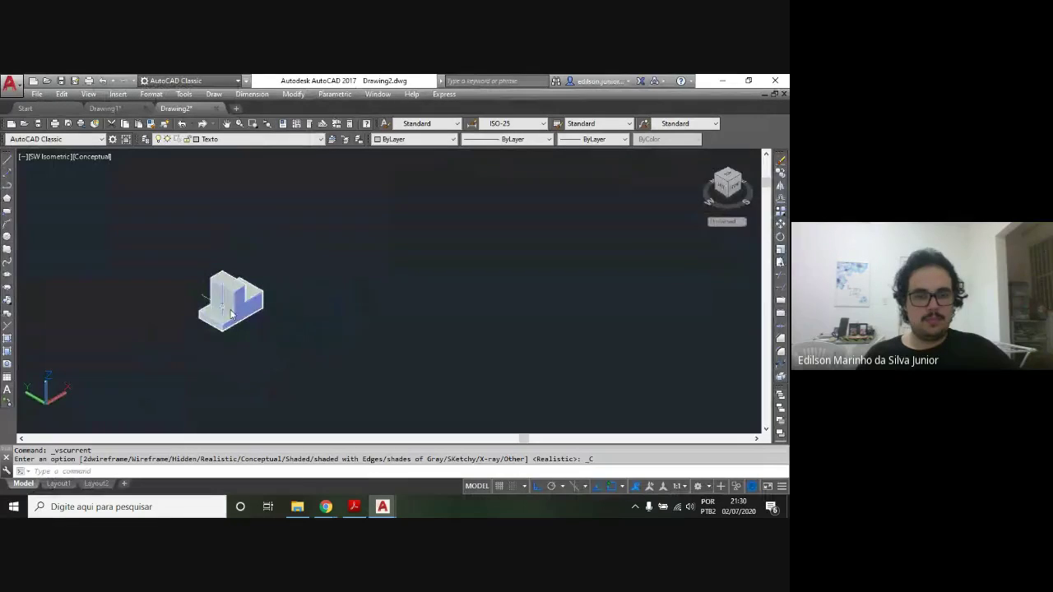
scroll(231, 314, up, 3)
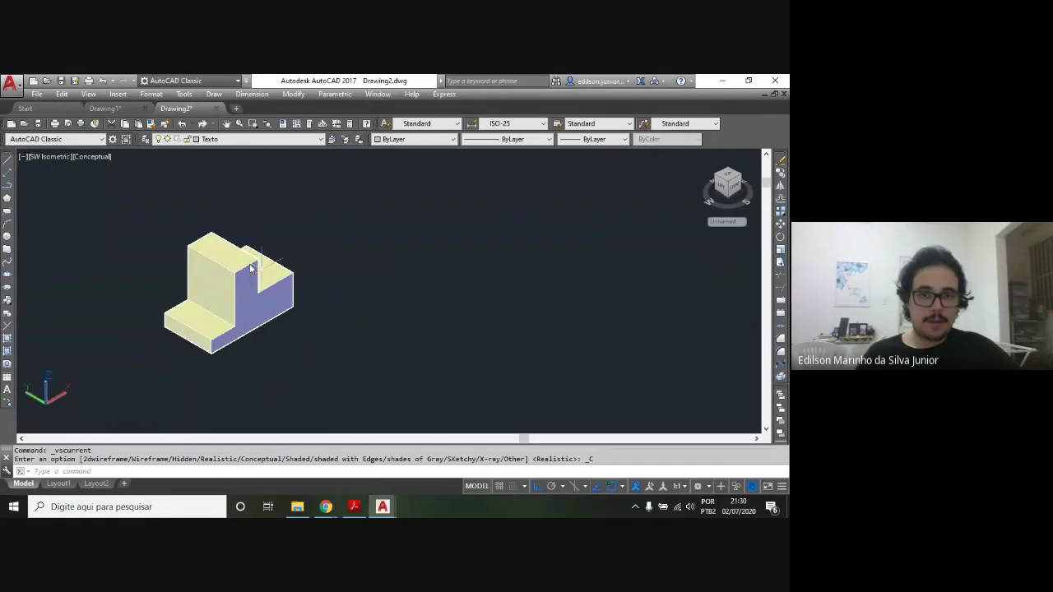
scroll(239, 273, down, 3)
scroll(206, 284, down, 2)
scroll(197, 278, up, 2)
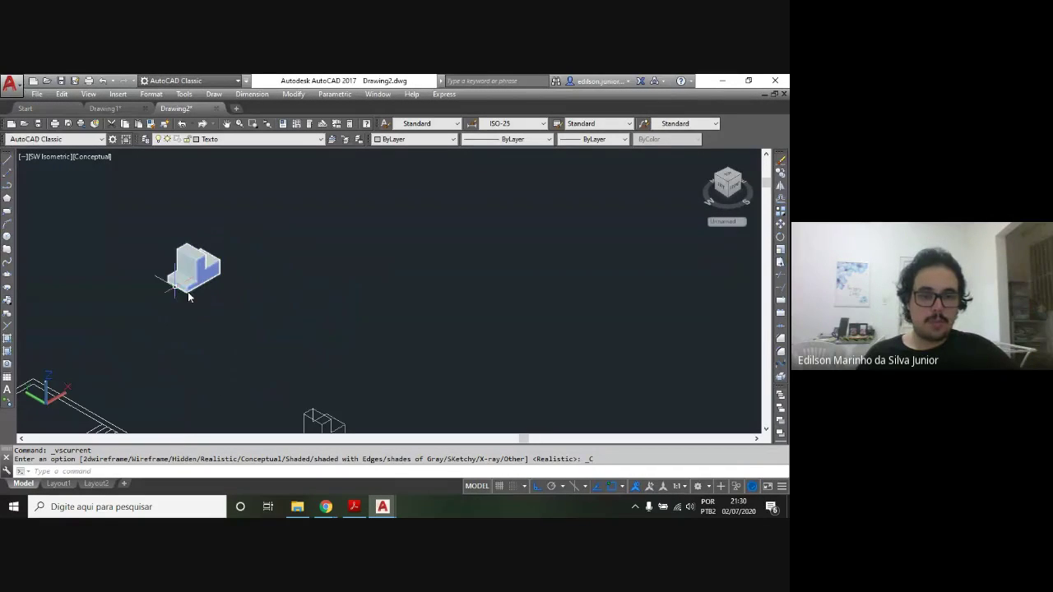
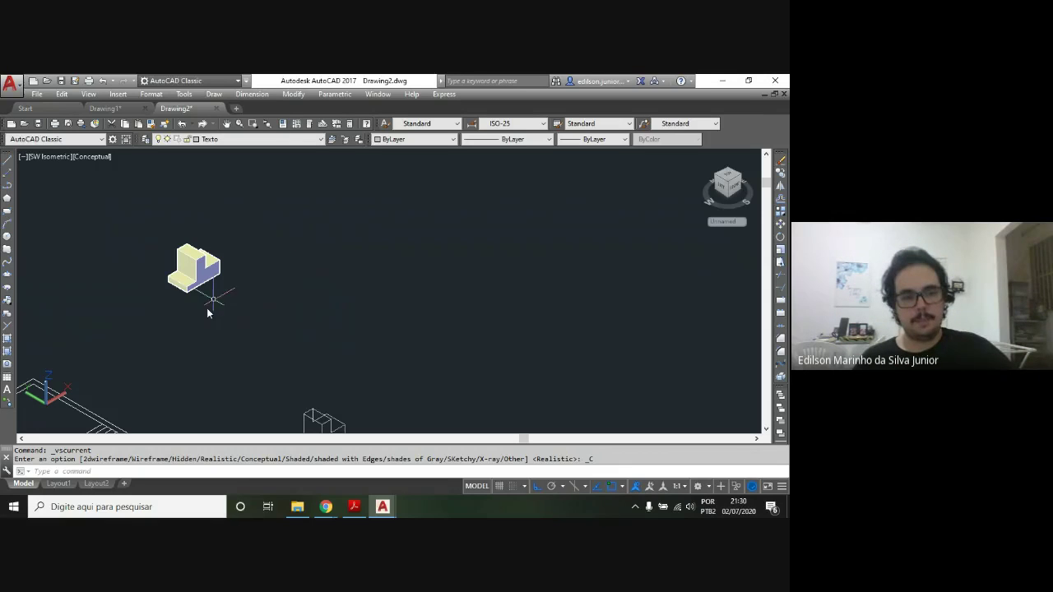
Orbit the 3D model, then pan to bring the titled sheet and model into view
mouse_move(229, 277)
shift+middle_down()
mouse_move(221, 238)
mouse_move(278, 336)
mouse_move(418, 277)
shift+middle_up()
key(Escape)
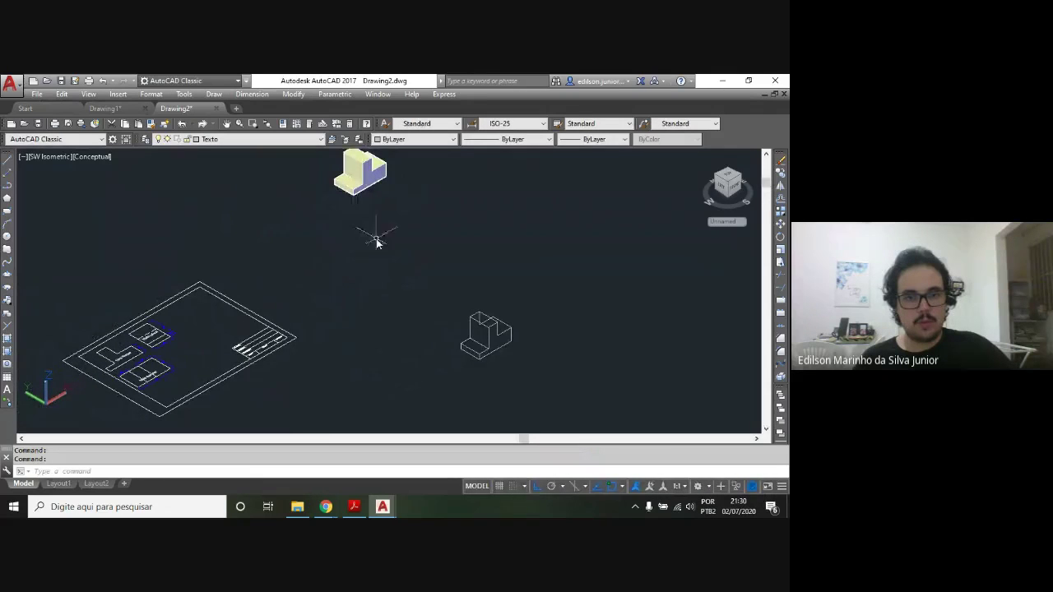
middle_drag(367, 249, 237, 276)
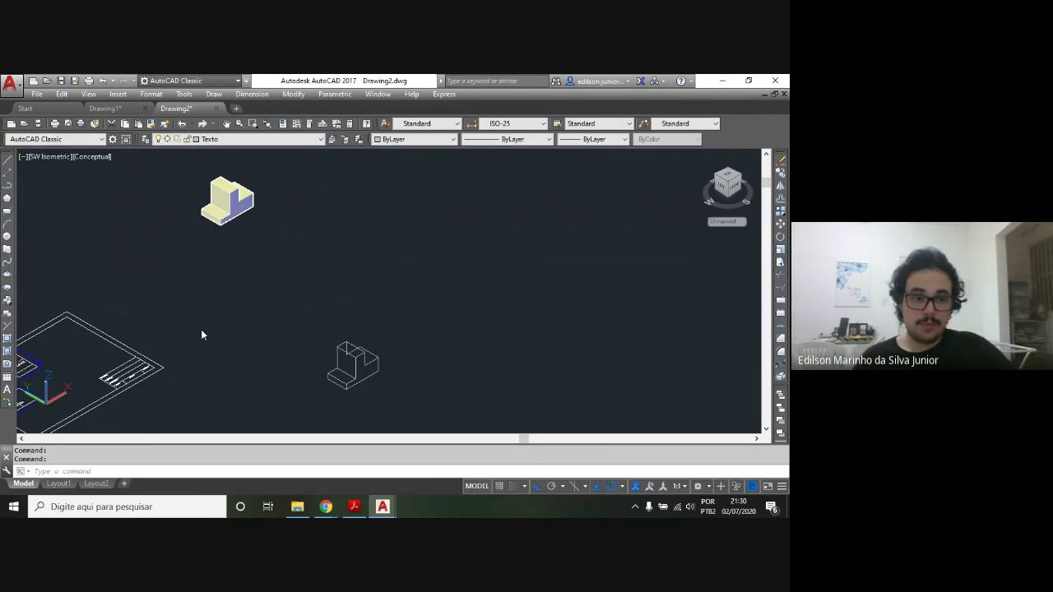
middle_drag(201, 329, 373, 303)
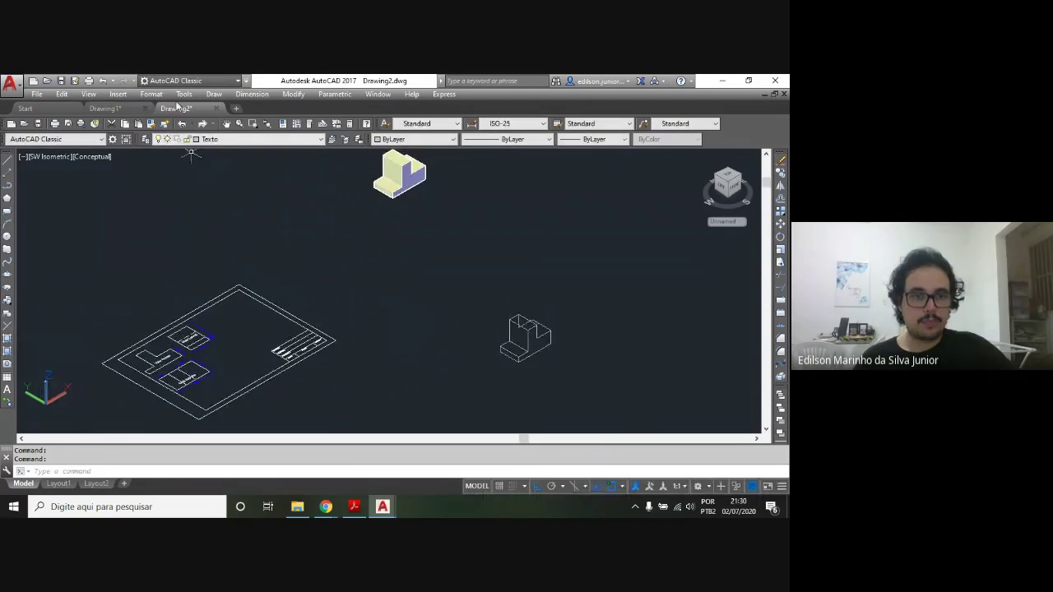
Switch the display to the 2D Wireframe visual style and the Top viewpoint
click(88, 94)
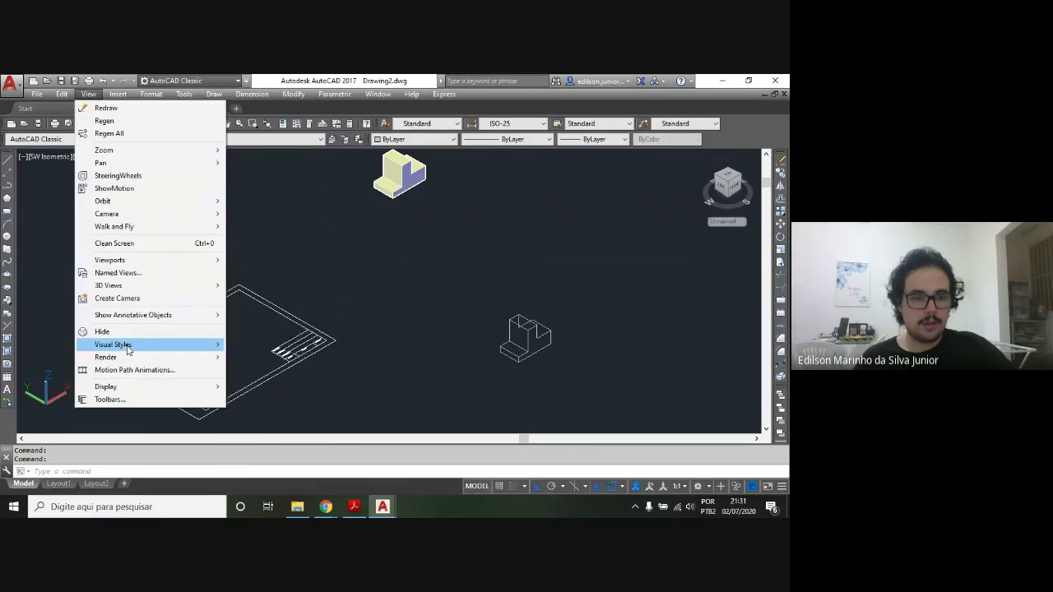
mouse_move(113, 344)
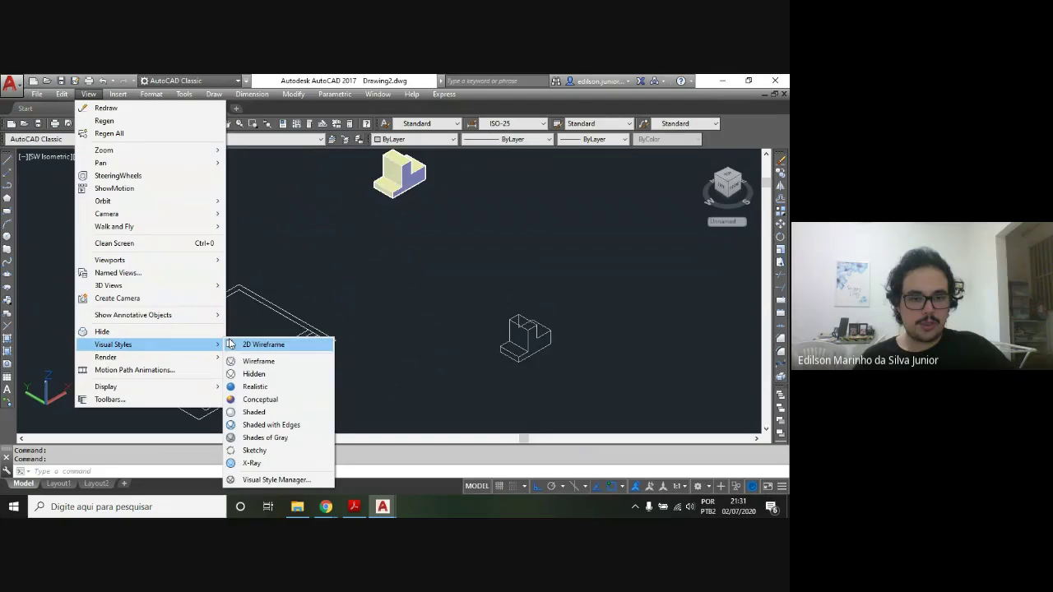
click(237, 347)
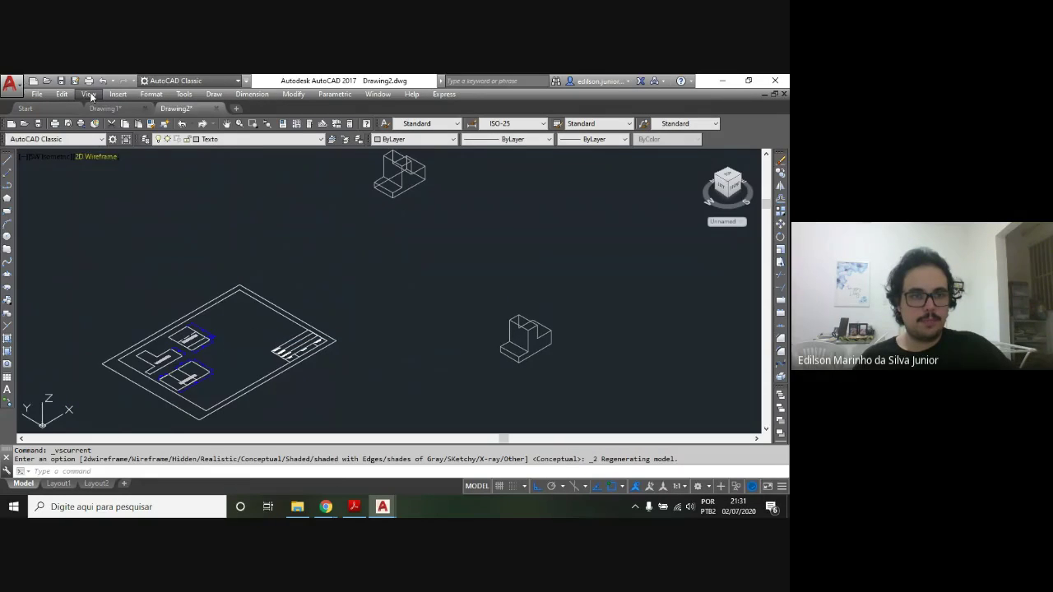
click(89, 95)
mouse_move(107, 285)
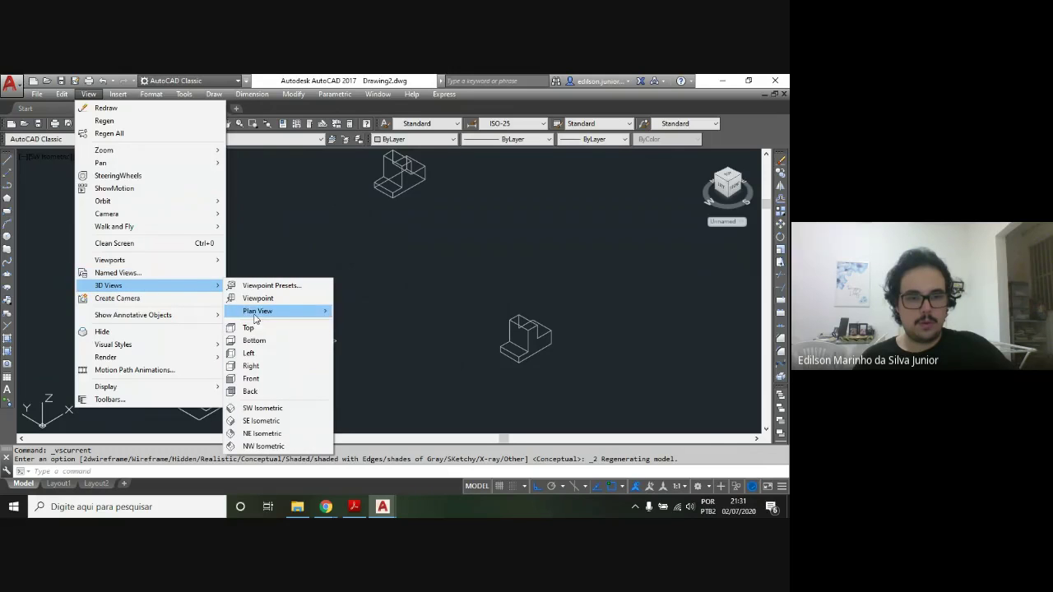
click(248, 328)
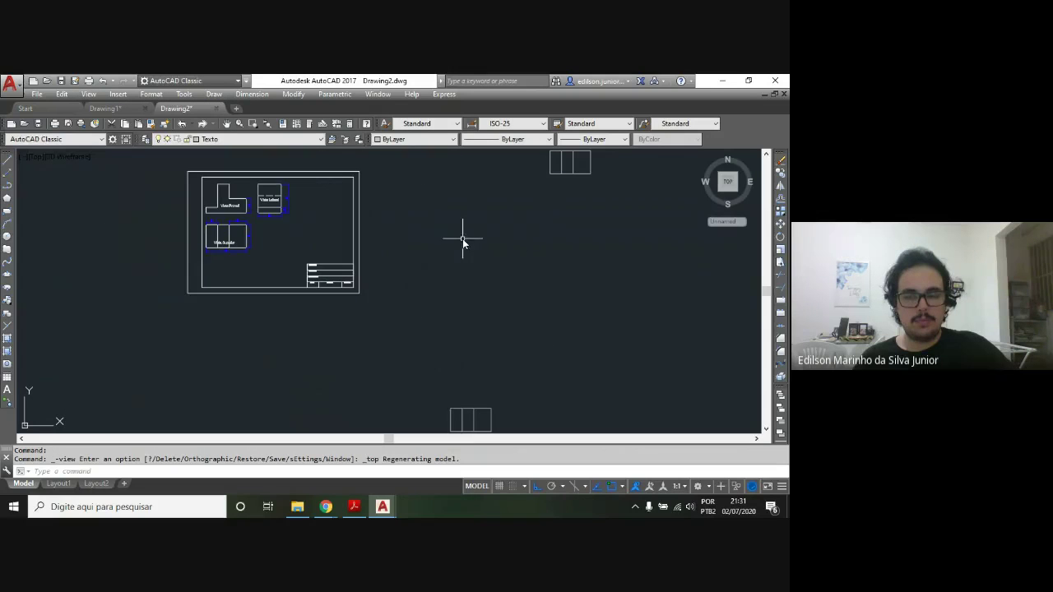
Pan and zoom until Vista Frontal, Vista Lateral and Vista Superior fill the screen
middle_drag(509, 186, 421, 234)
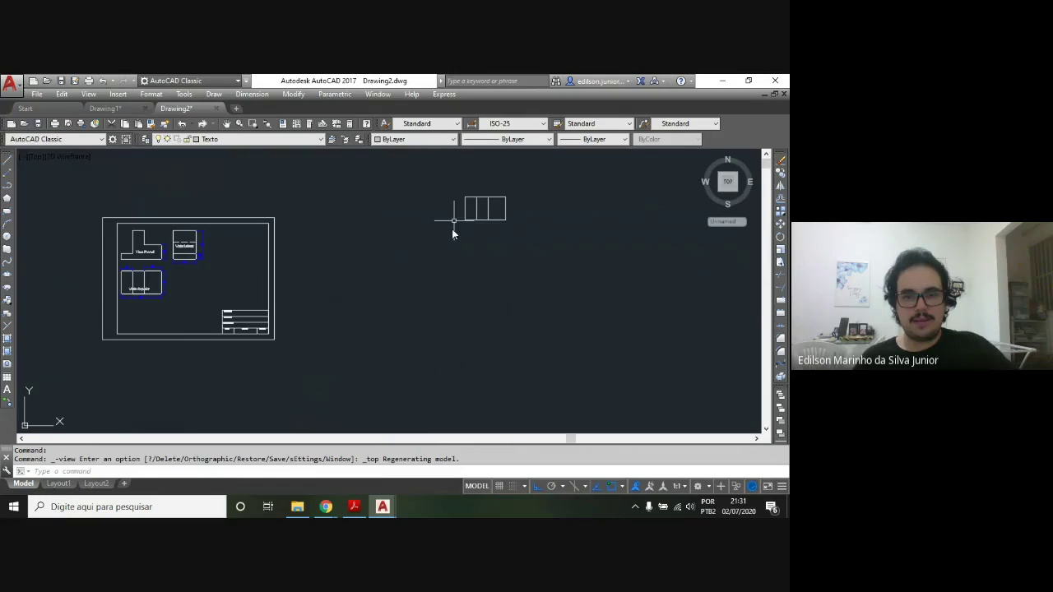
middle_drag(497, 239, 385, 352)
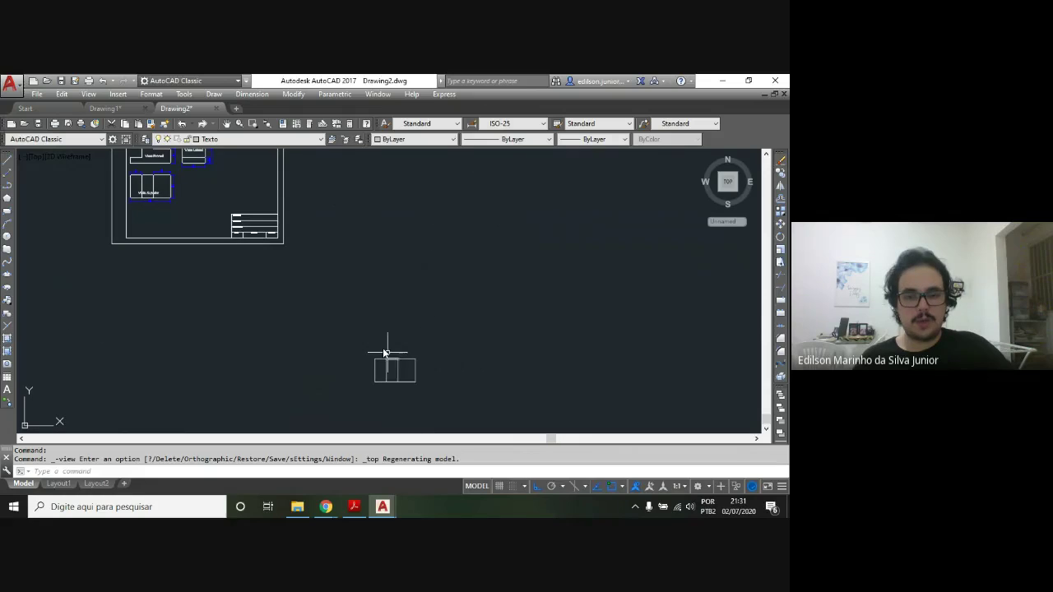
middle_drag(313, 311, 447, 400)
scroll(344, 288, up, 4)
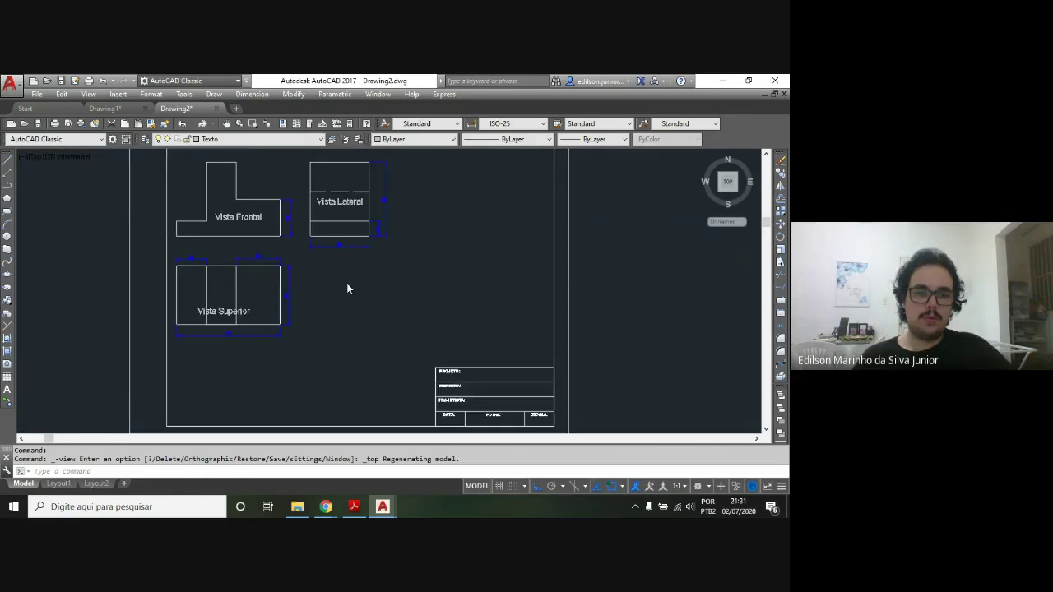
middle_drag(346, 283, 347, 284)
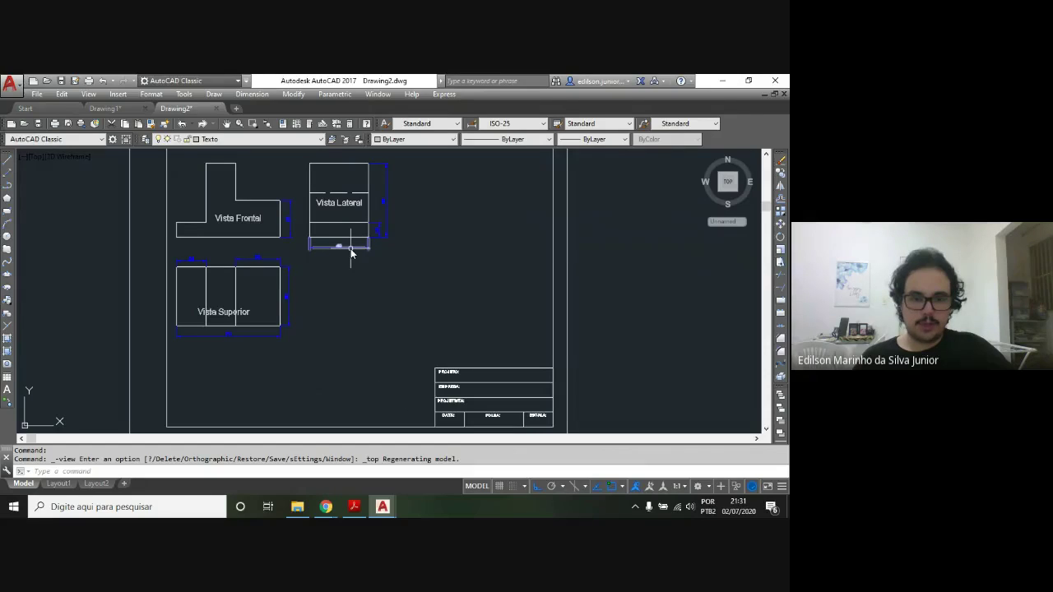
Browse the isometric exercise drawings on pages 51–54 of the Acrobat Reader PDF
click(352, 507)
scroll(258, 336, up, 2)
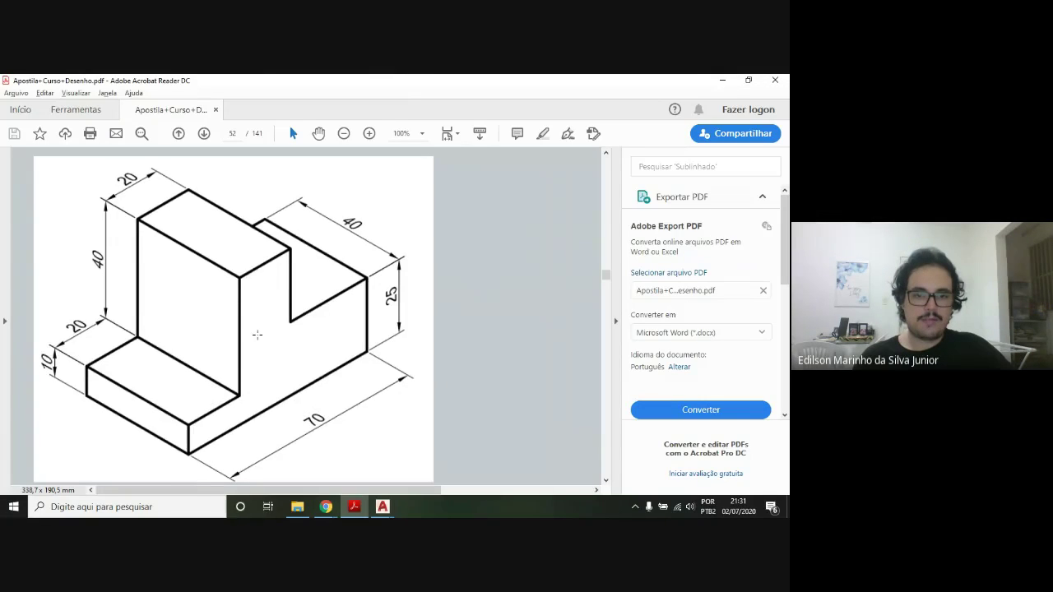
scroll(258, 333, up, 5)
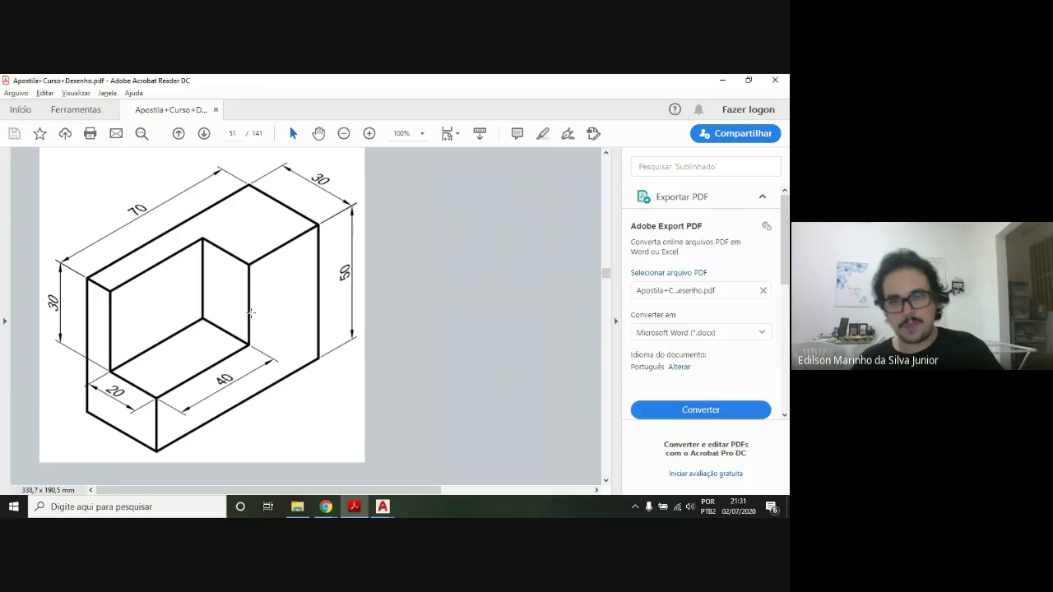
scroll(250, 313, down, 5)
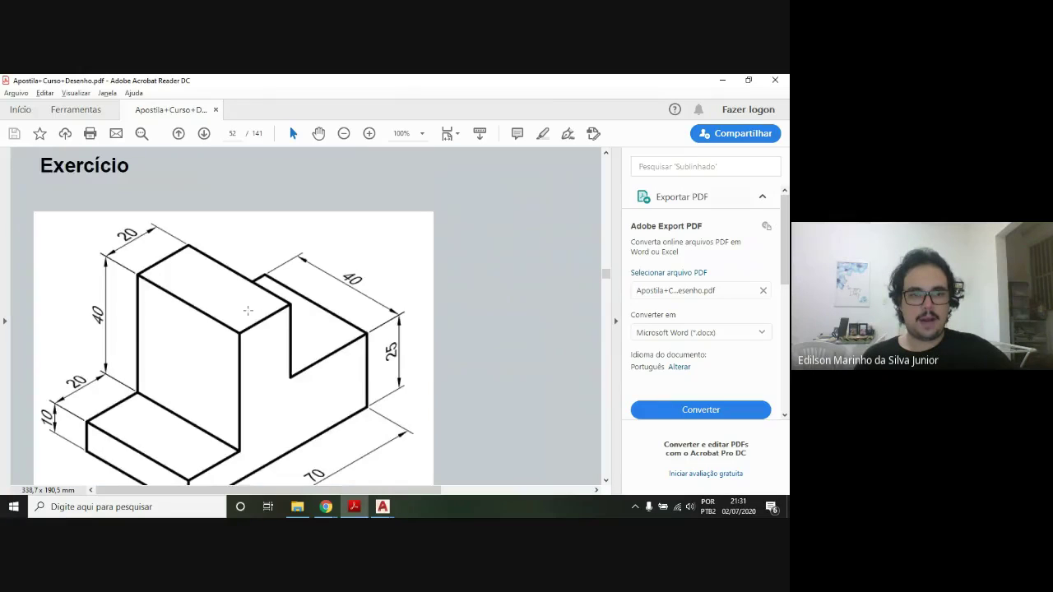
scroll(249, 311, down, 2)
scroll(248, 311, down, 2)
scroll(248, 310, down, 5)
scroll(238, 317, down, 2)
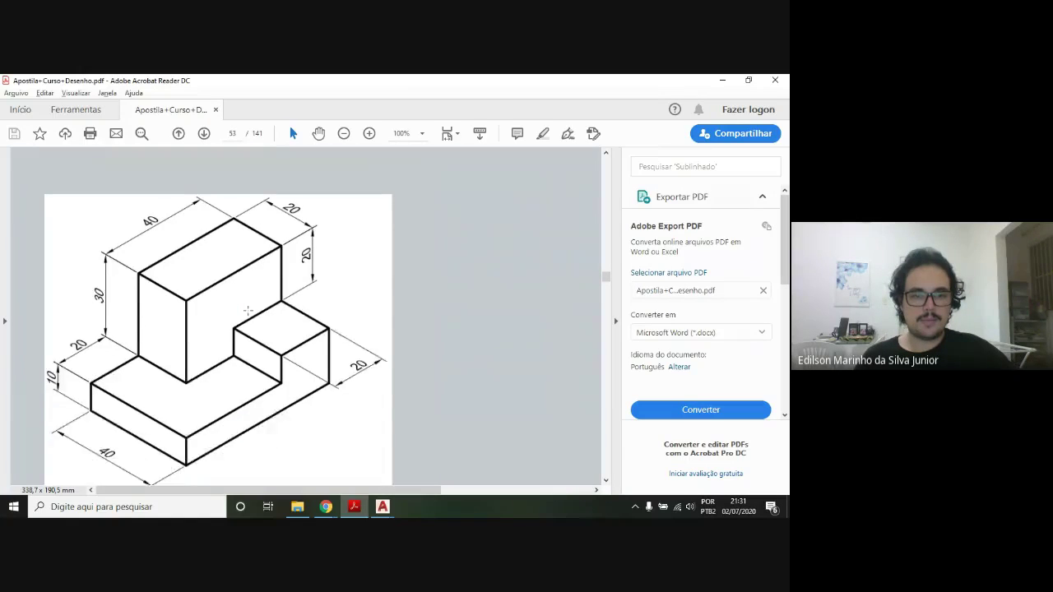
scroll(202, 342, down, 2)
scroll(210, 337, down, 3)
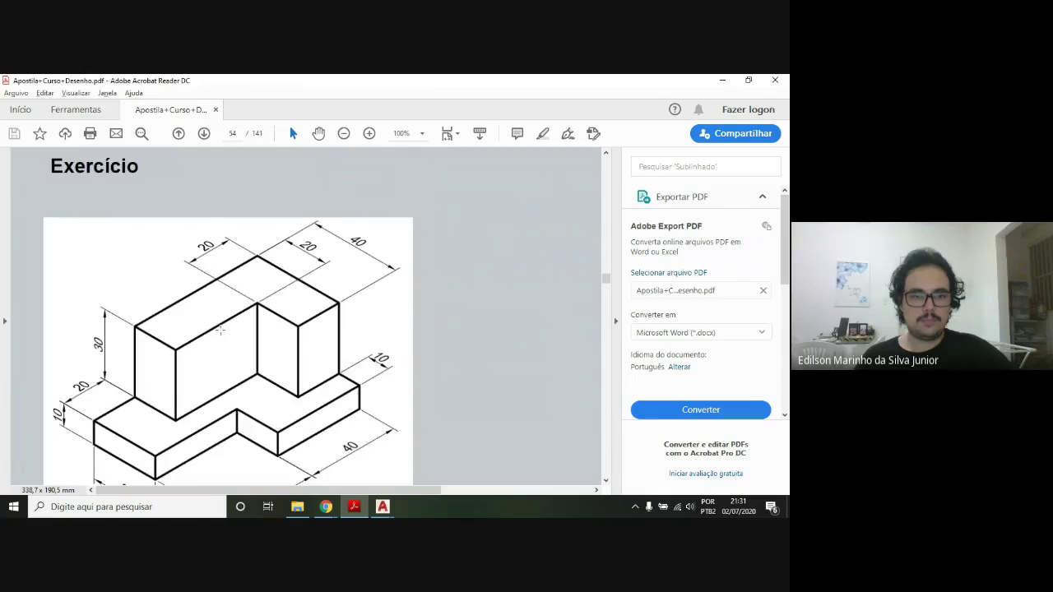
scroll(216, 334, down, 2)
scroll(220, 331, down, 2)
scroll(220, 331, down, 5)
scroll(231, 325, up, 5)
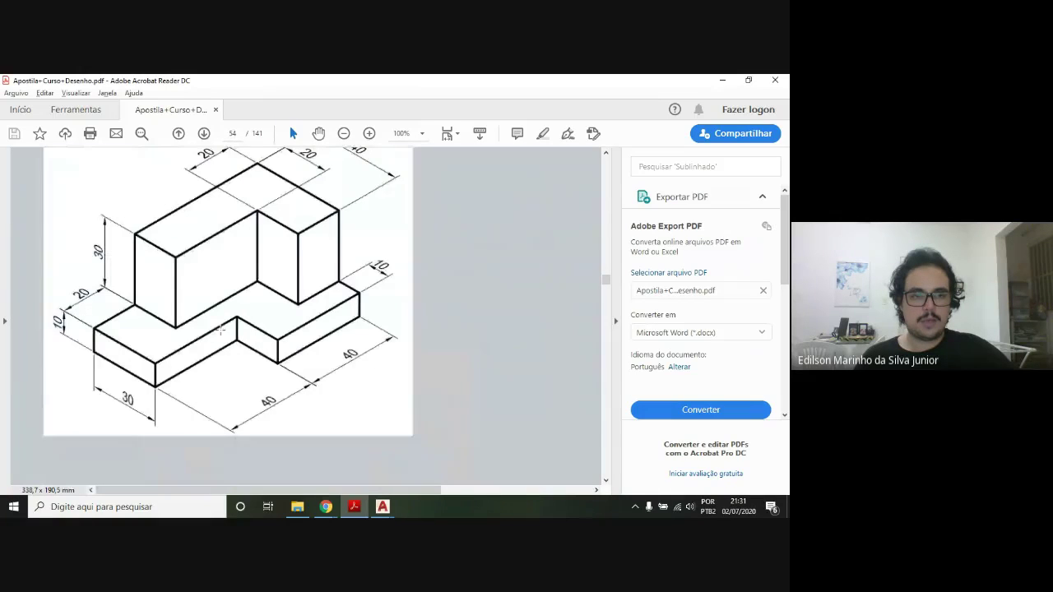
scroll(251, 304, up, 1)
scroll(338, 317, up, 2)
scroll(316, 329, up, 2)
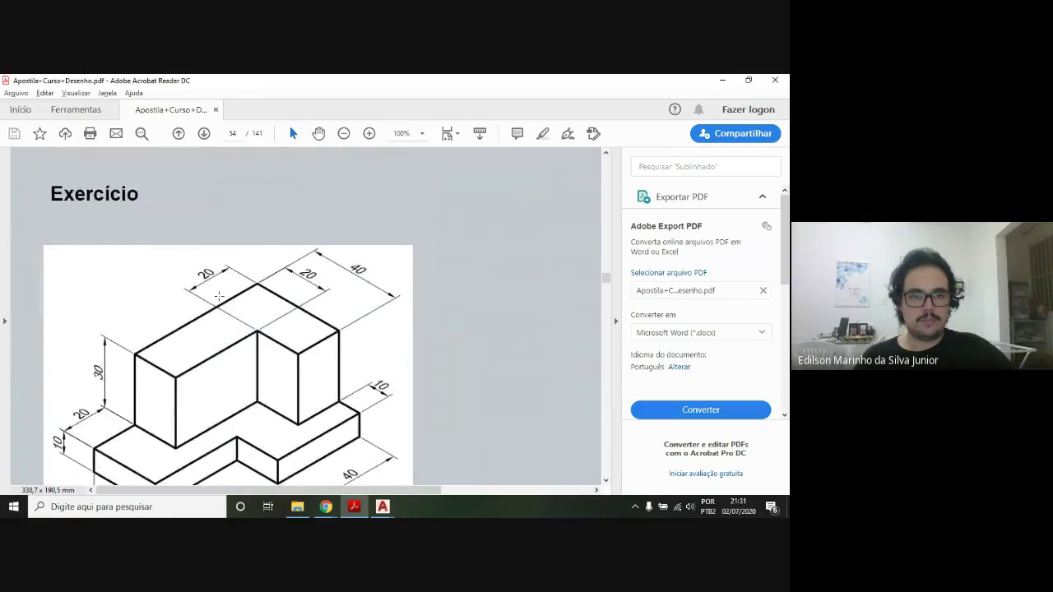
scroll(292, 342, up, 3)
scroll(272, 354, up, 1)
Return to the Google Meet call in Chrome and show its extra options menu
click(326, 507)
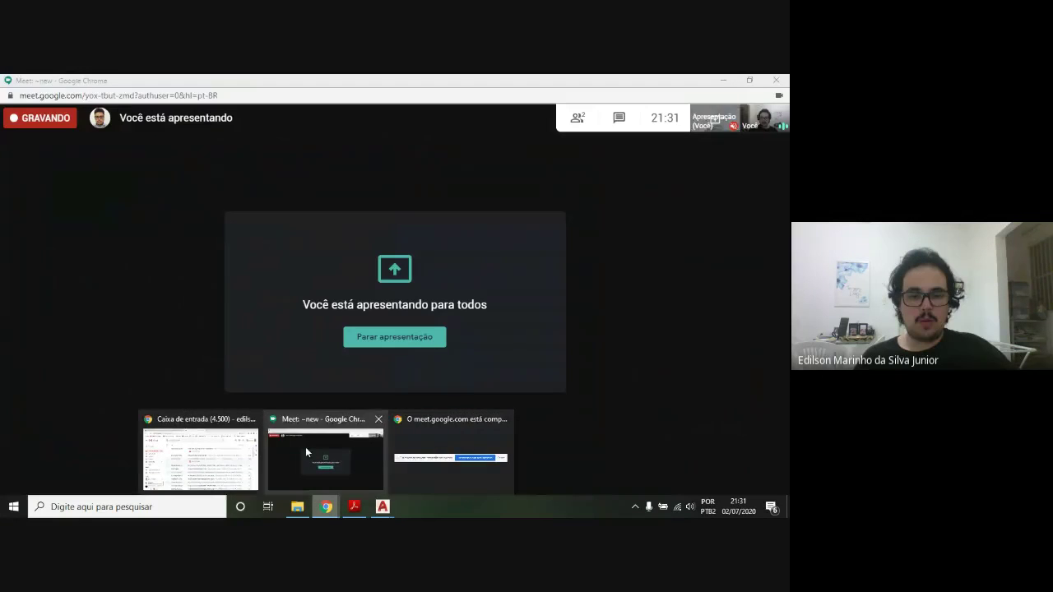
click(305, 448)
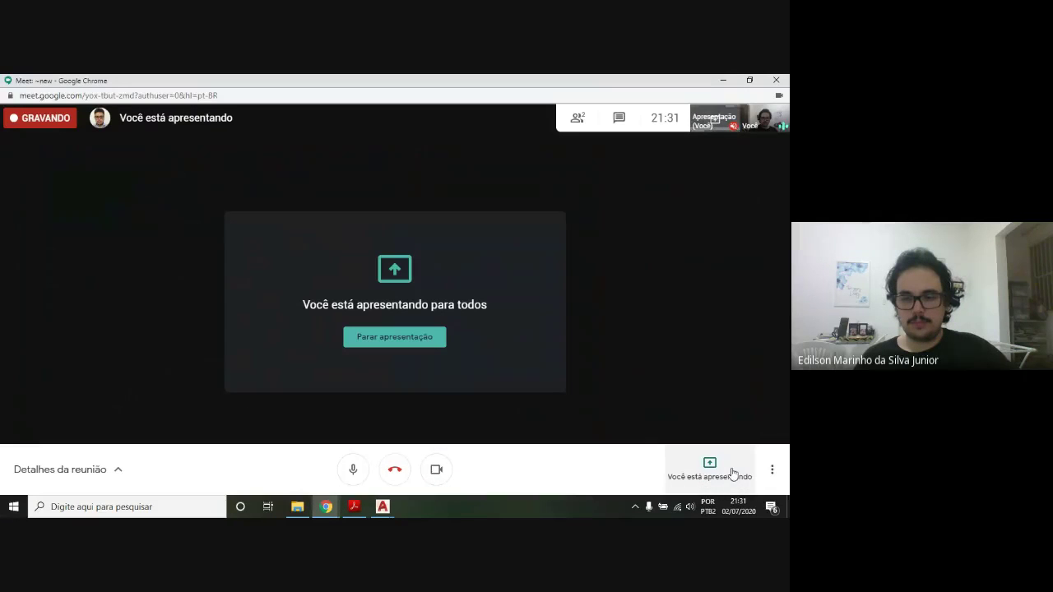
click(770, 465)
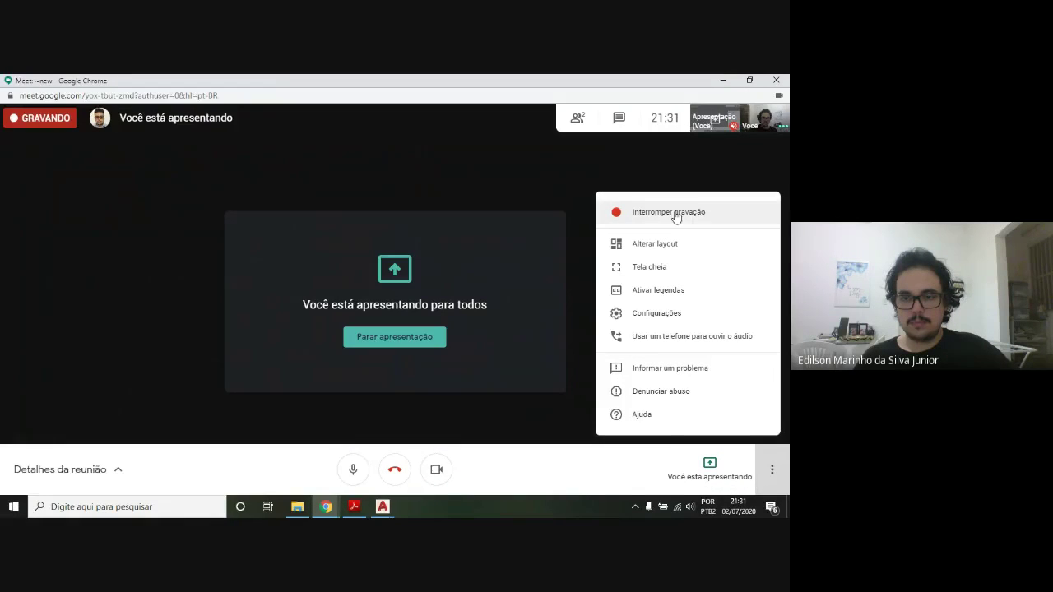